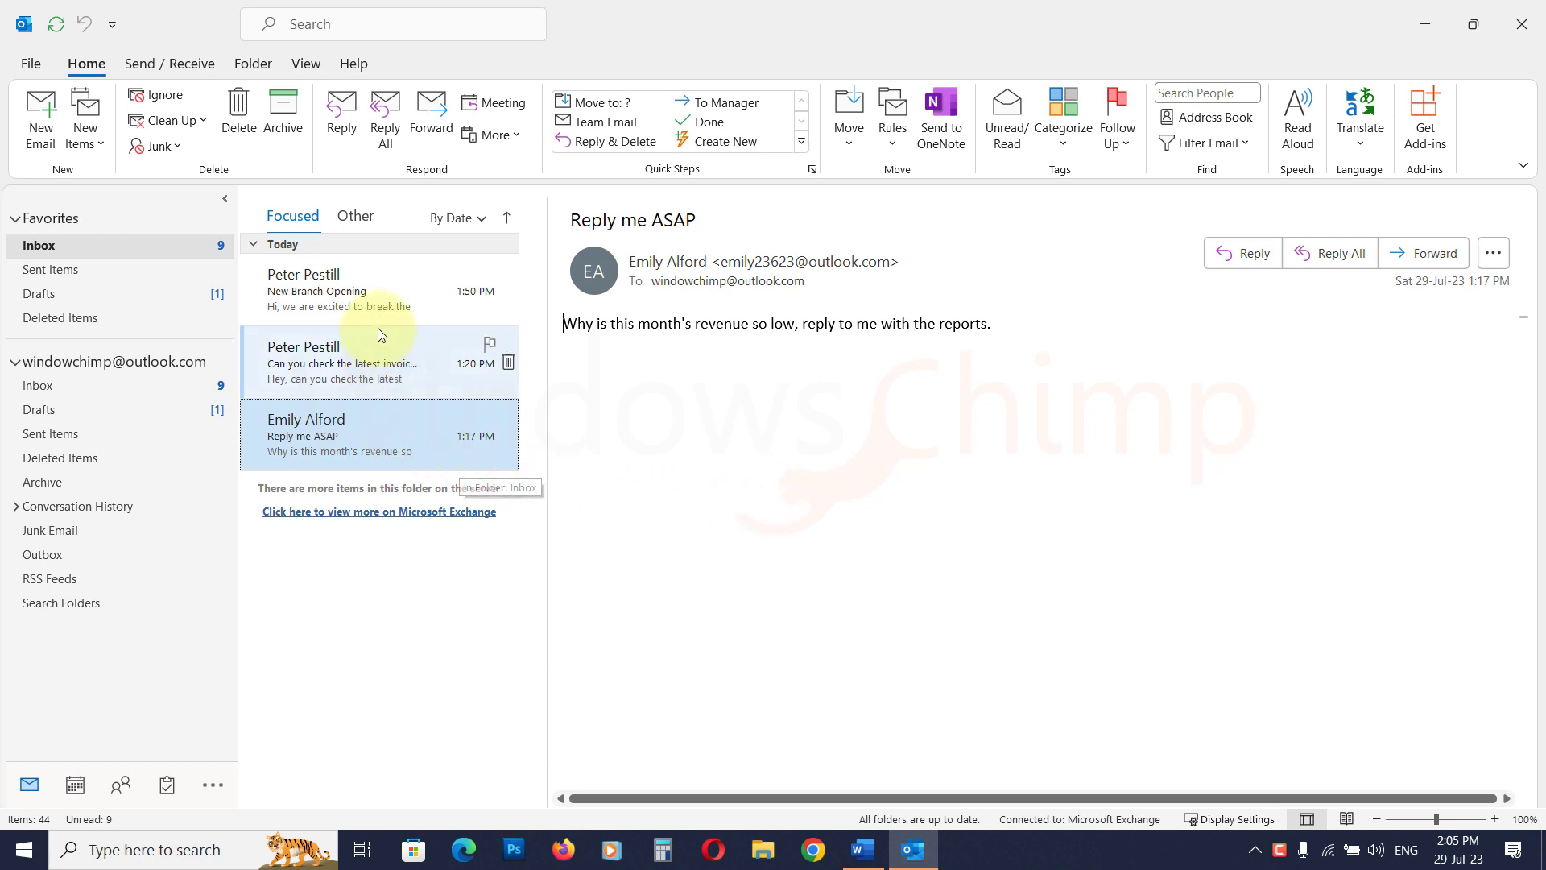
Open the view's Conditional Formatting rules and inspect the Unread and Submitted but not sent rules.
{"action": "left_click", "coordinate": [364, 438]}
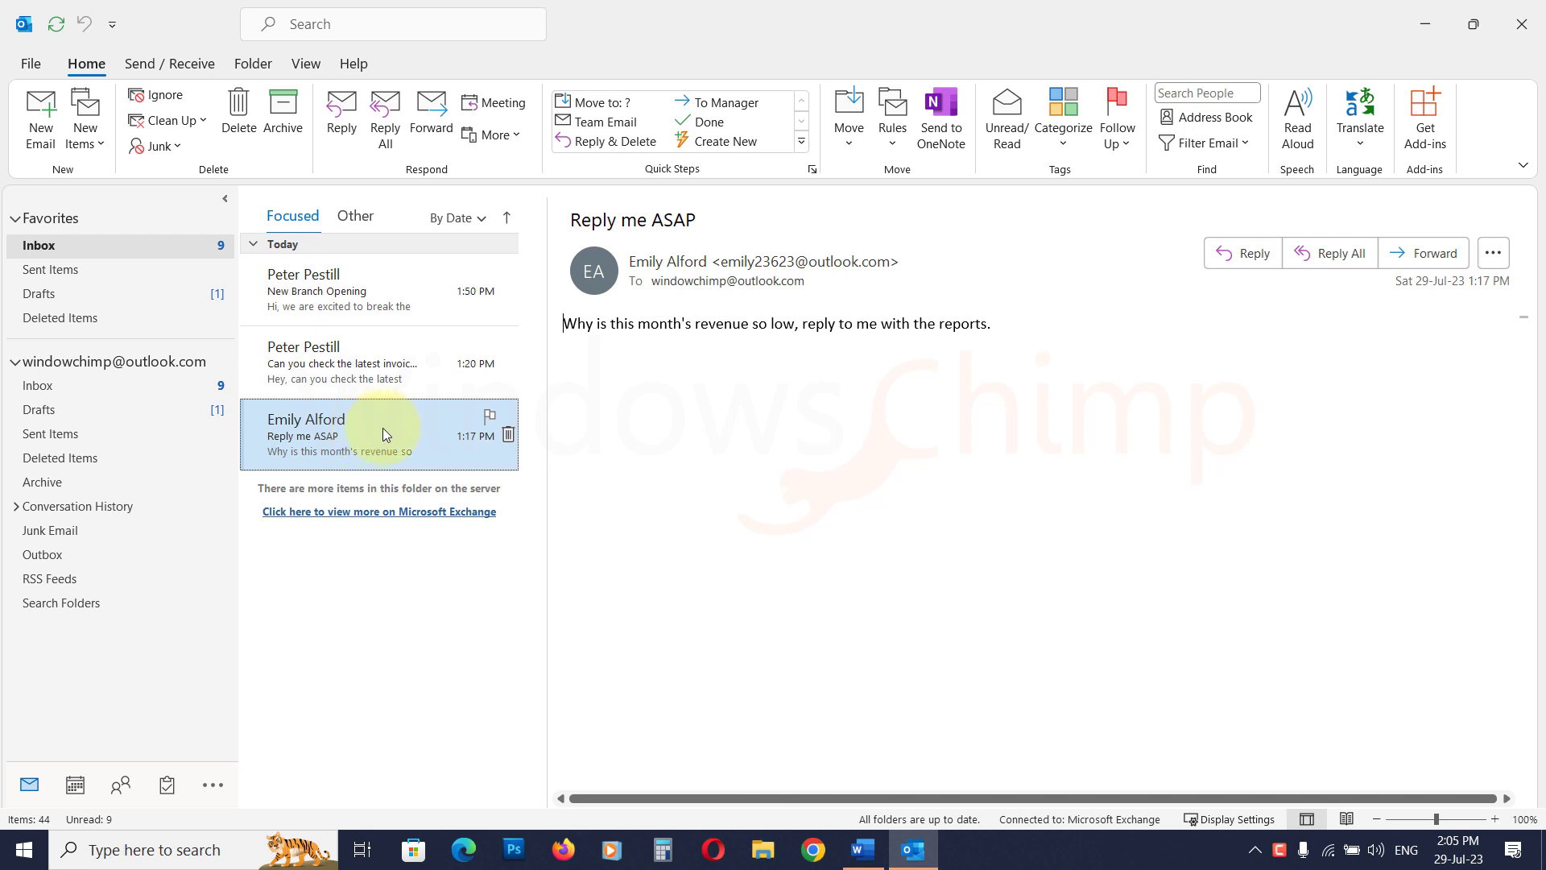
{"action": "left_click", "coordinate": [299, 65]}
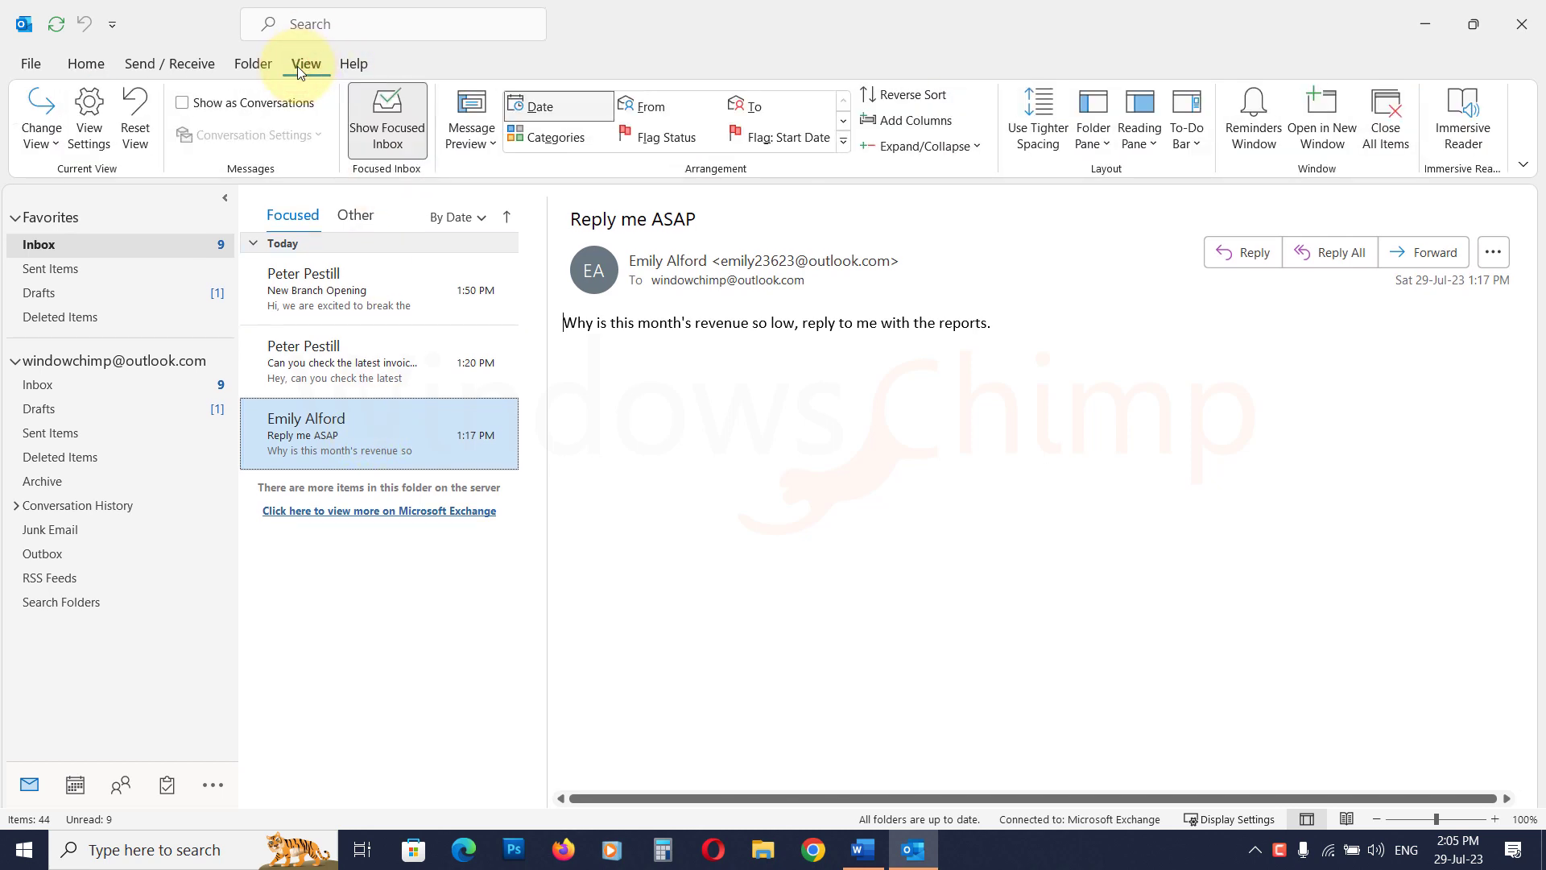
{"action": "left_click", "coordinate": [90, 121]}
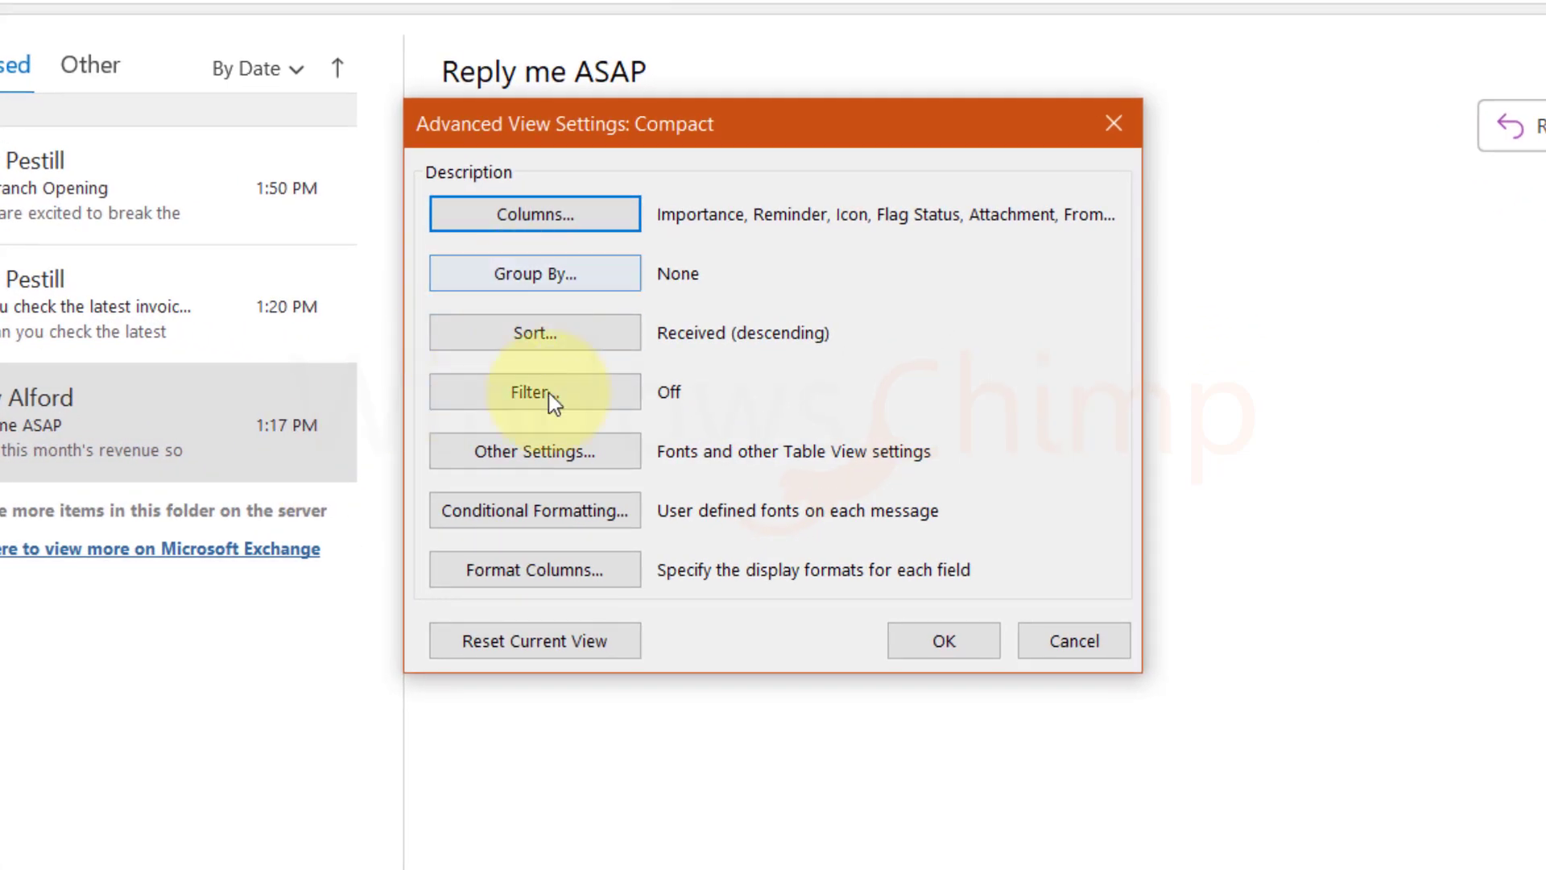
{"action": "left_click", "coordinate": [529, 507]}
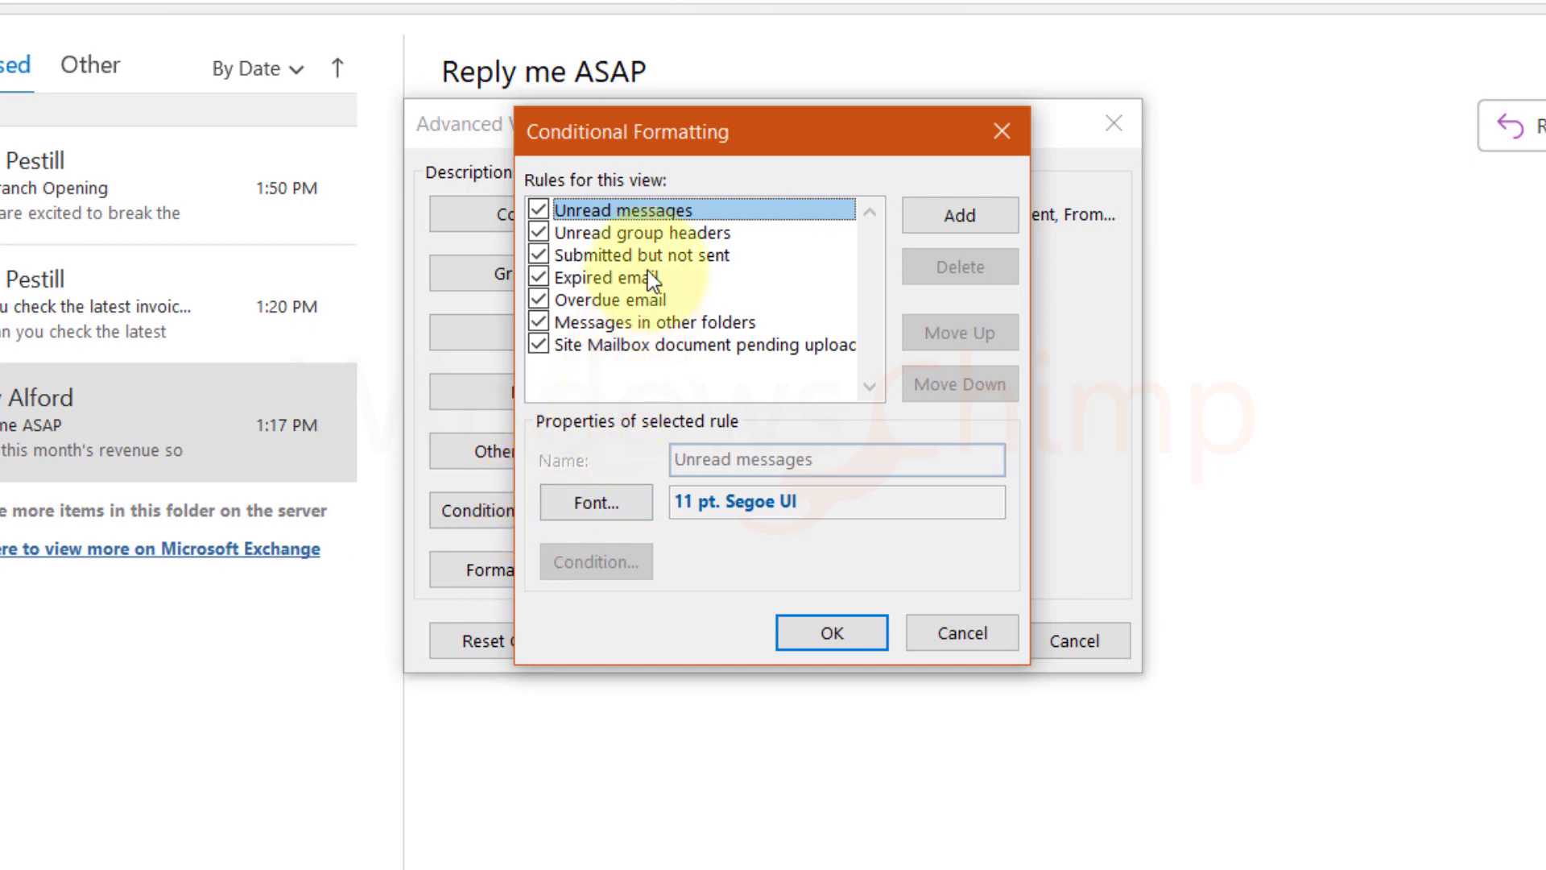
{"action": "left_click", "coordinate": [651, 233]}
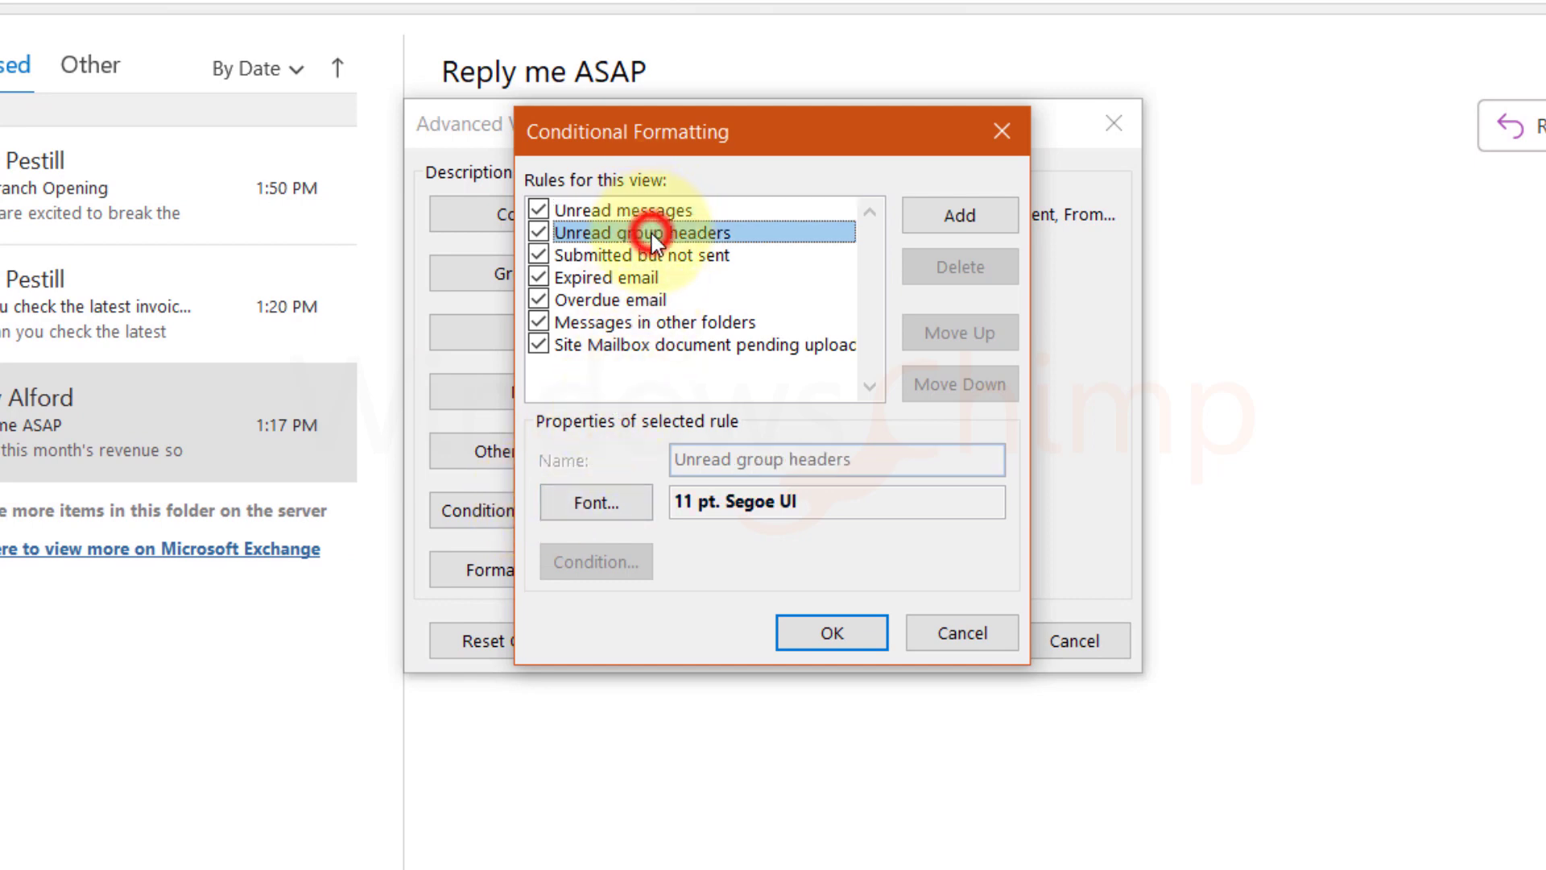
{"action": "left_click", "coordinate": [650, 257]}
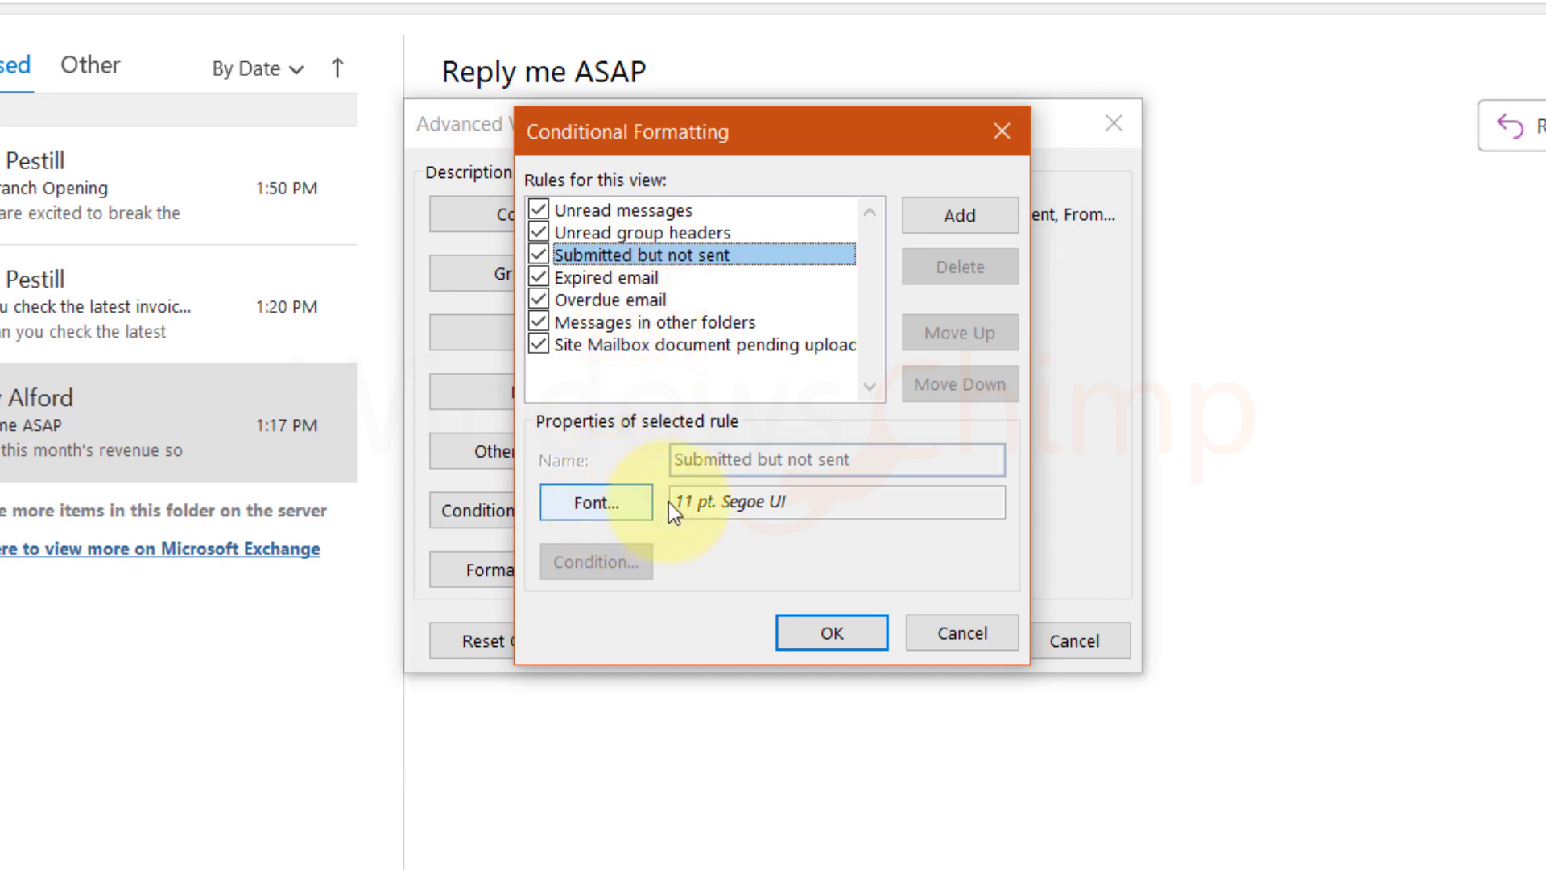
Add a formatting rule named 'From' with red, bold, Big font.
{"action": "left_click", "coordinate": [971, 217]}
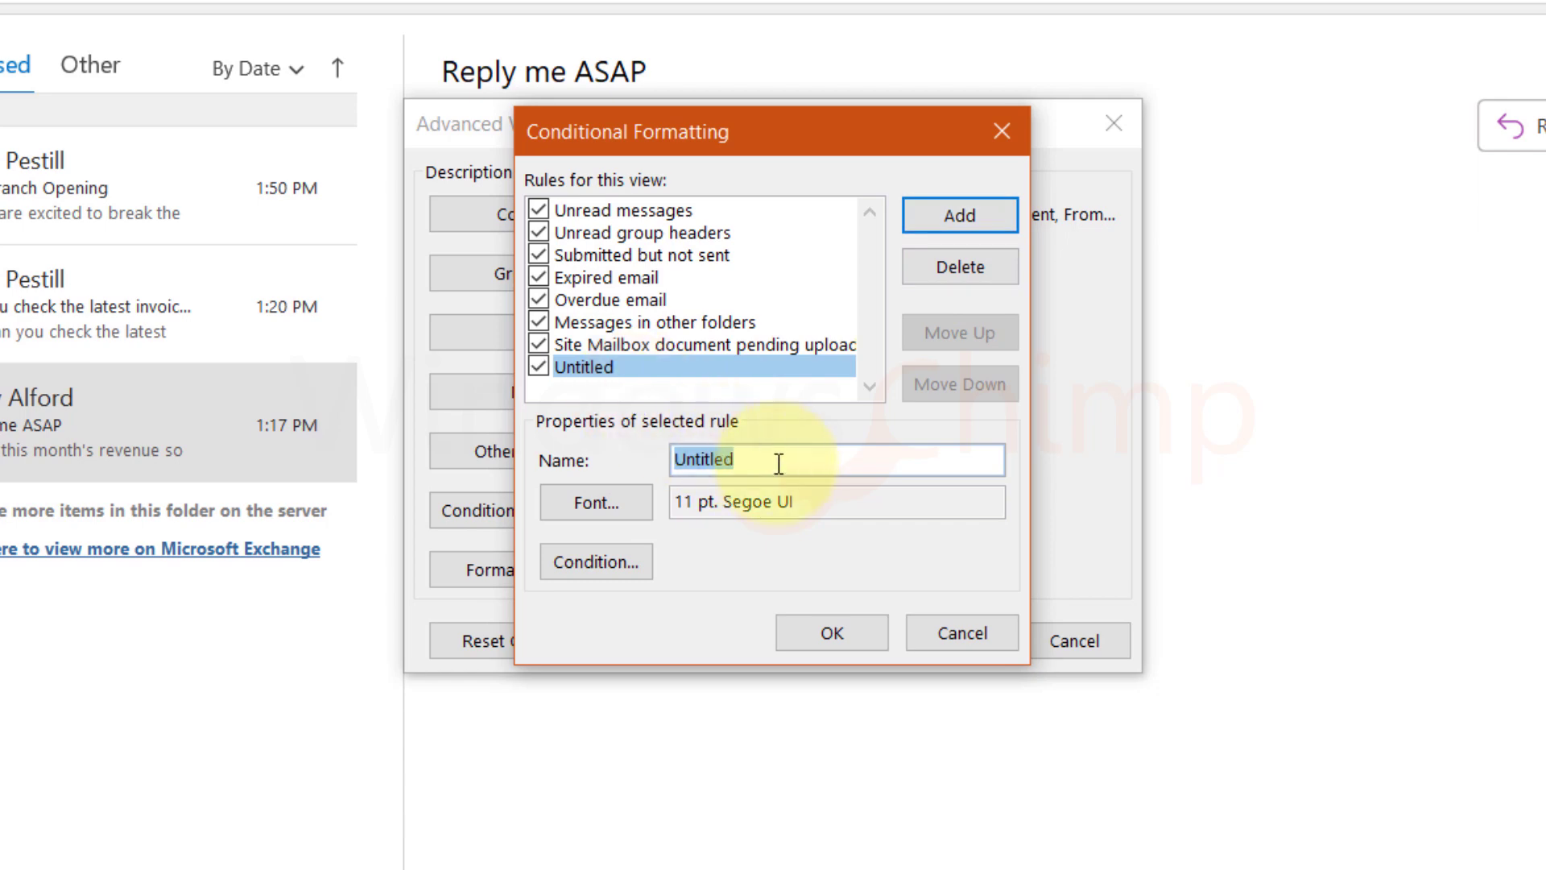
{"action": "type", "text": "From Emily"}
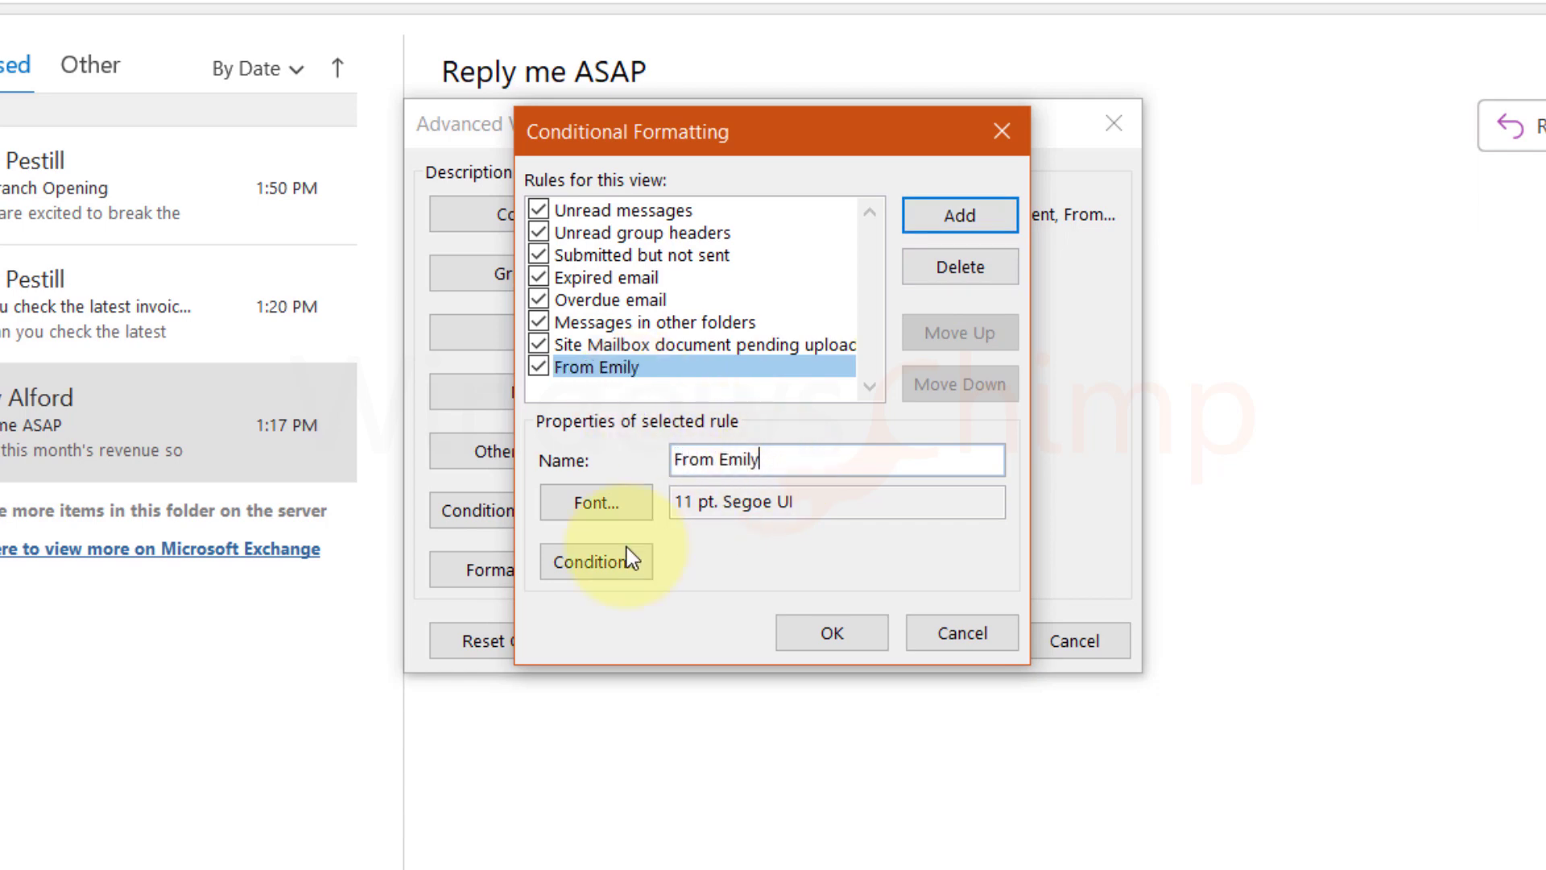
{"action": "left_click", "coordinate": [587, 507]}
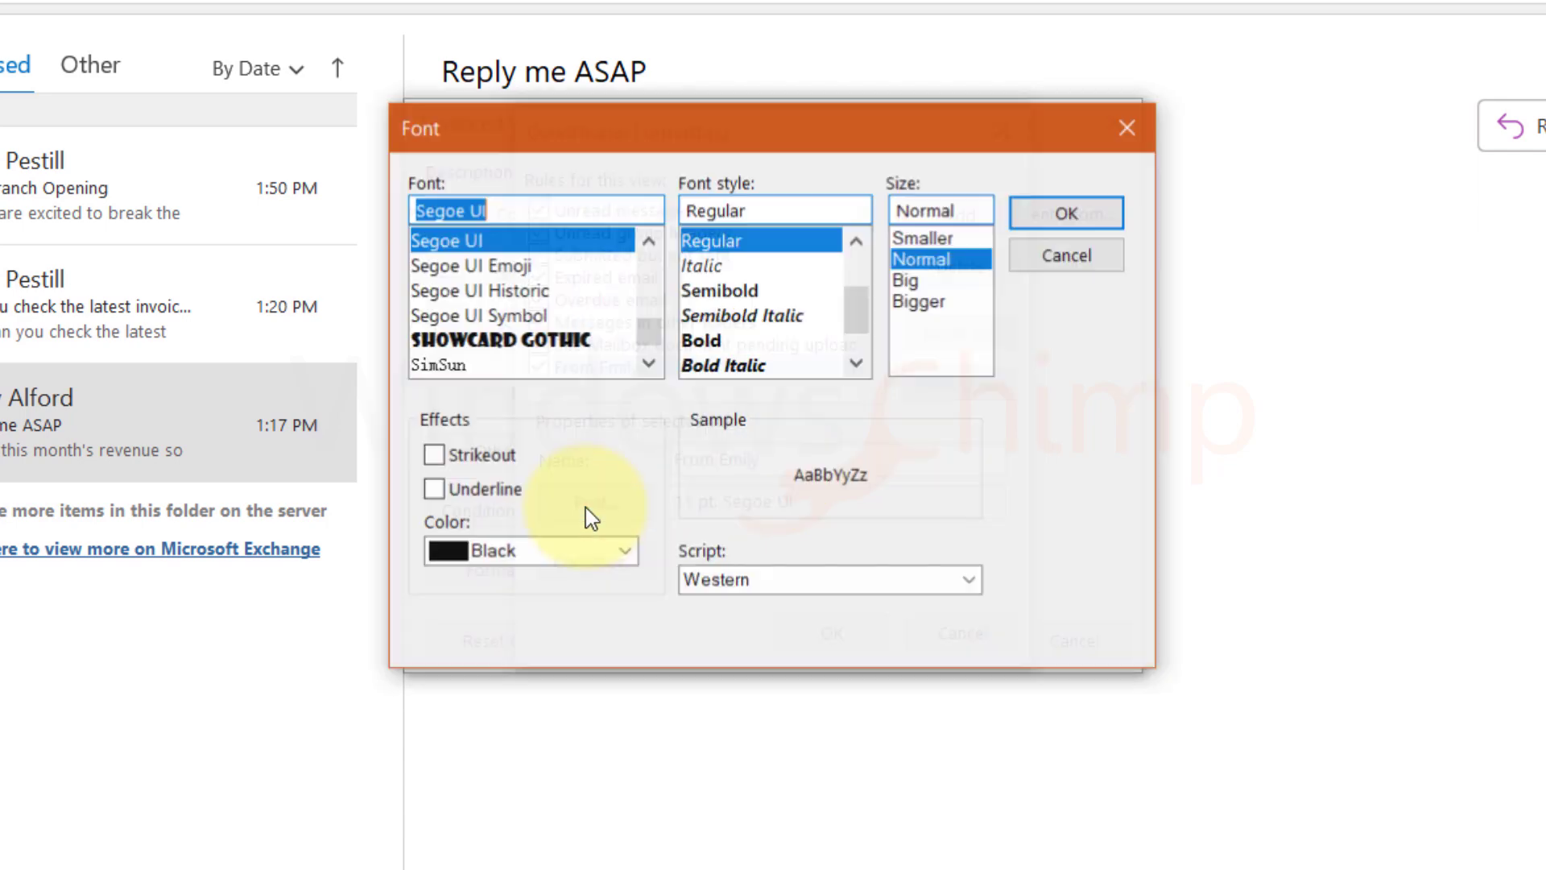
{"action": "left_click", "coordinate": [505, 562]}
{"action": "left_click", "coordinate": [483, 790]}
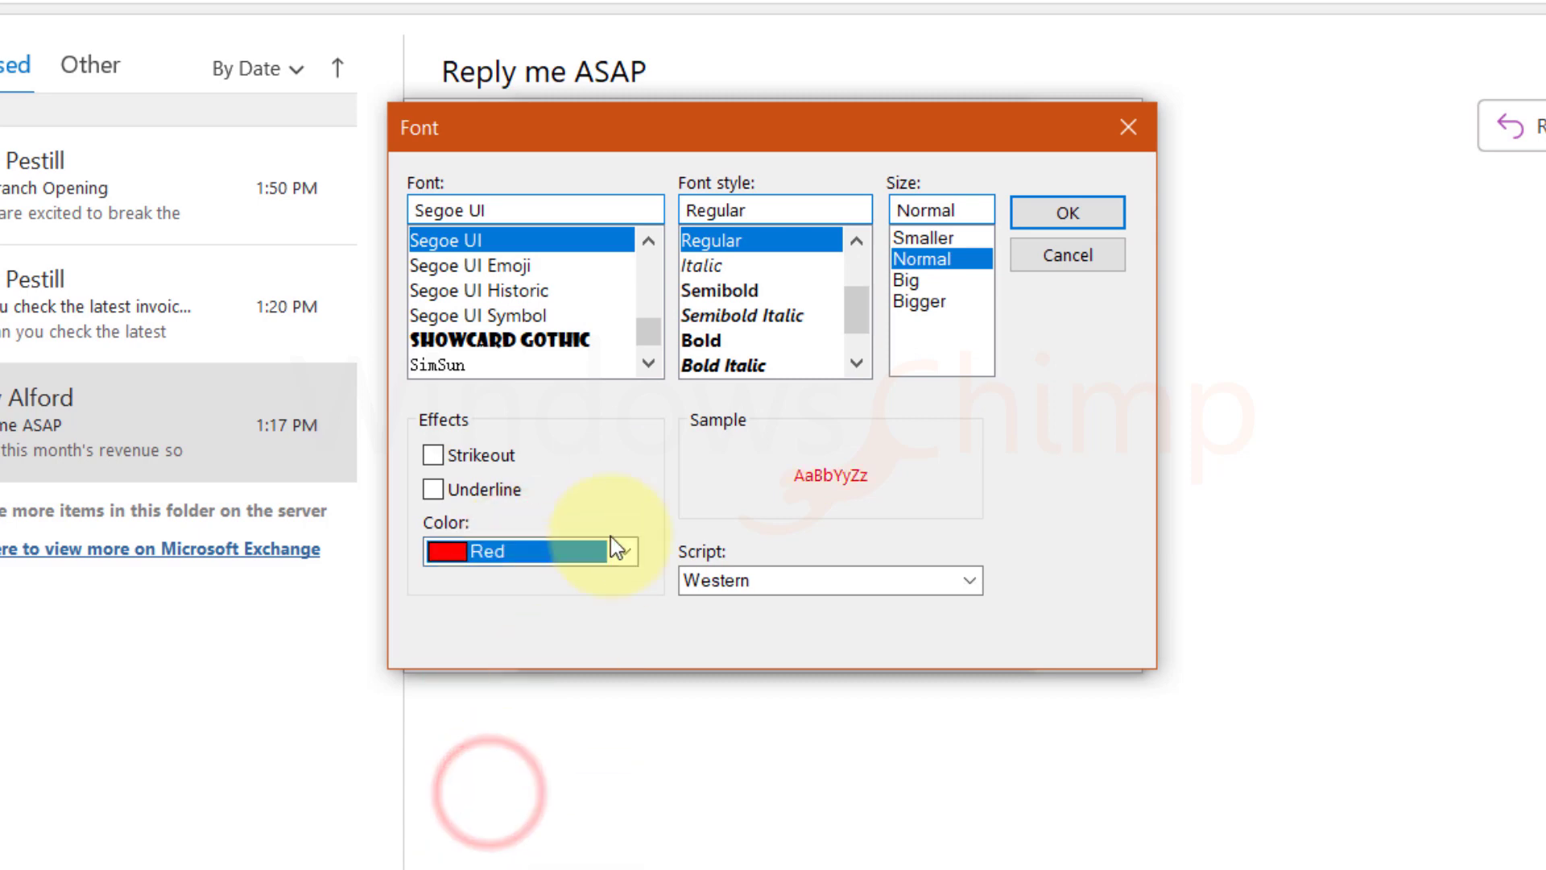
{"action": "left_click", "coordinate": [710, 338]}
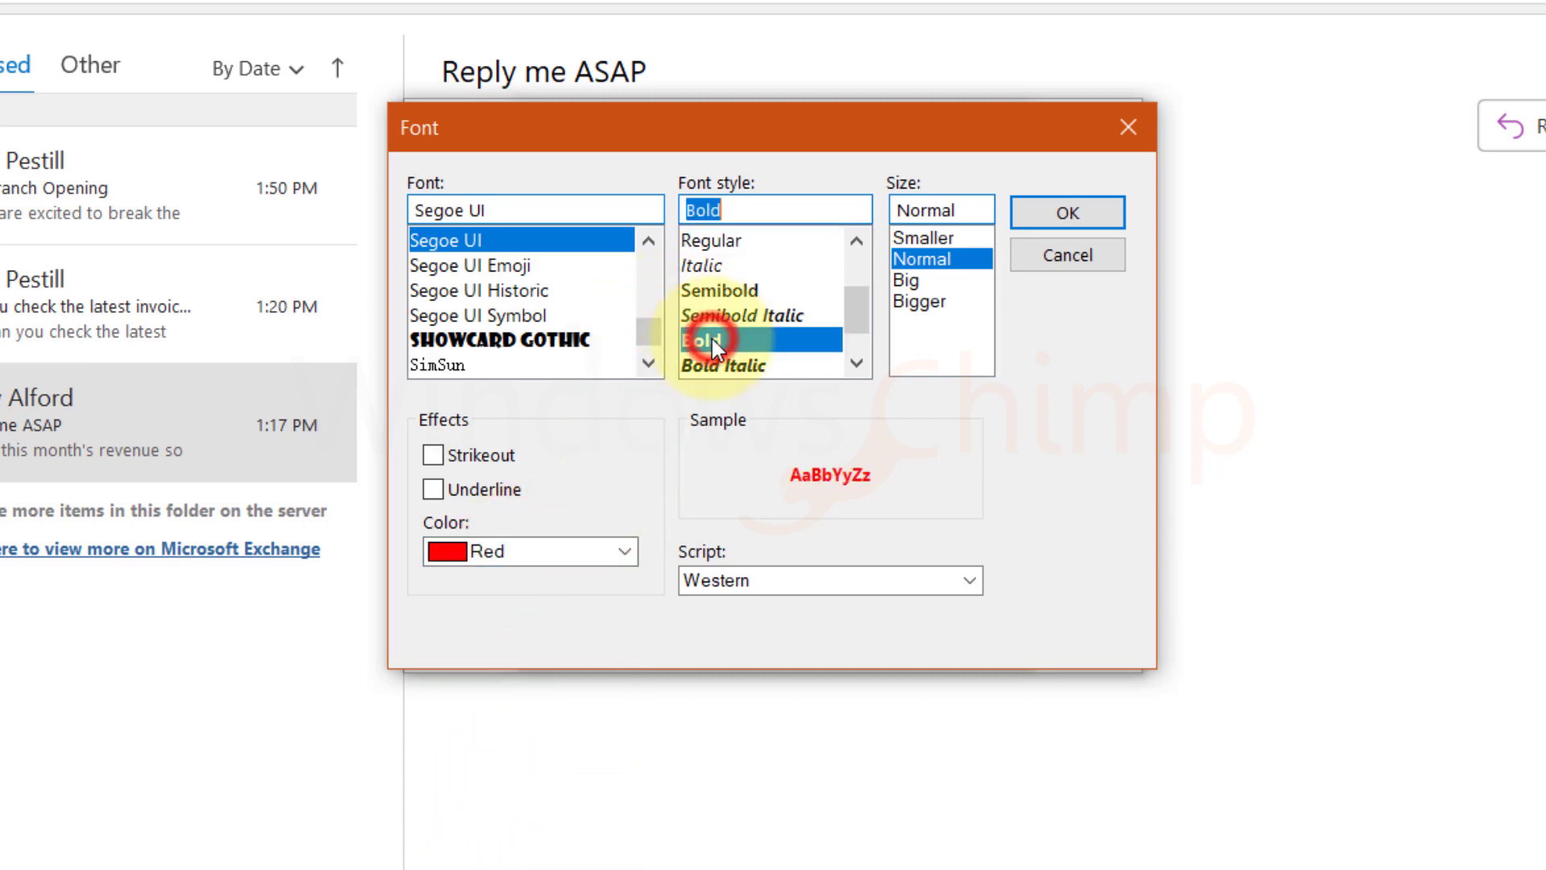
{"action": "left_click", "coordinate": [913, 279]}
{"action": "left_click", "coordinate": [1054, 216]}
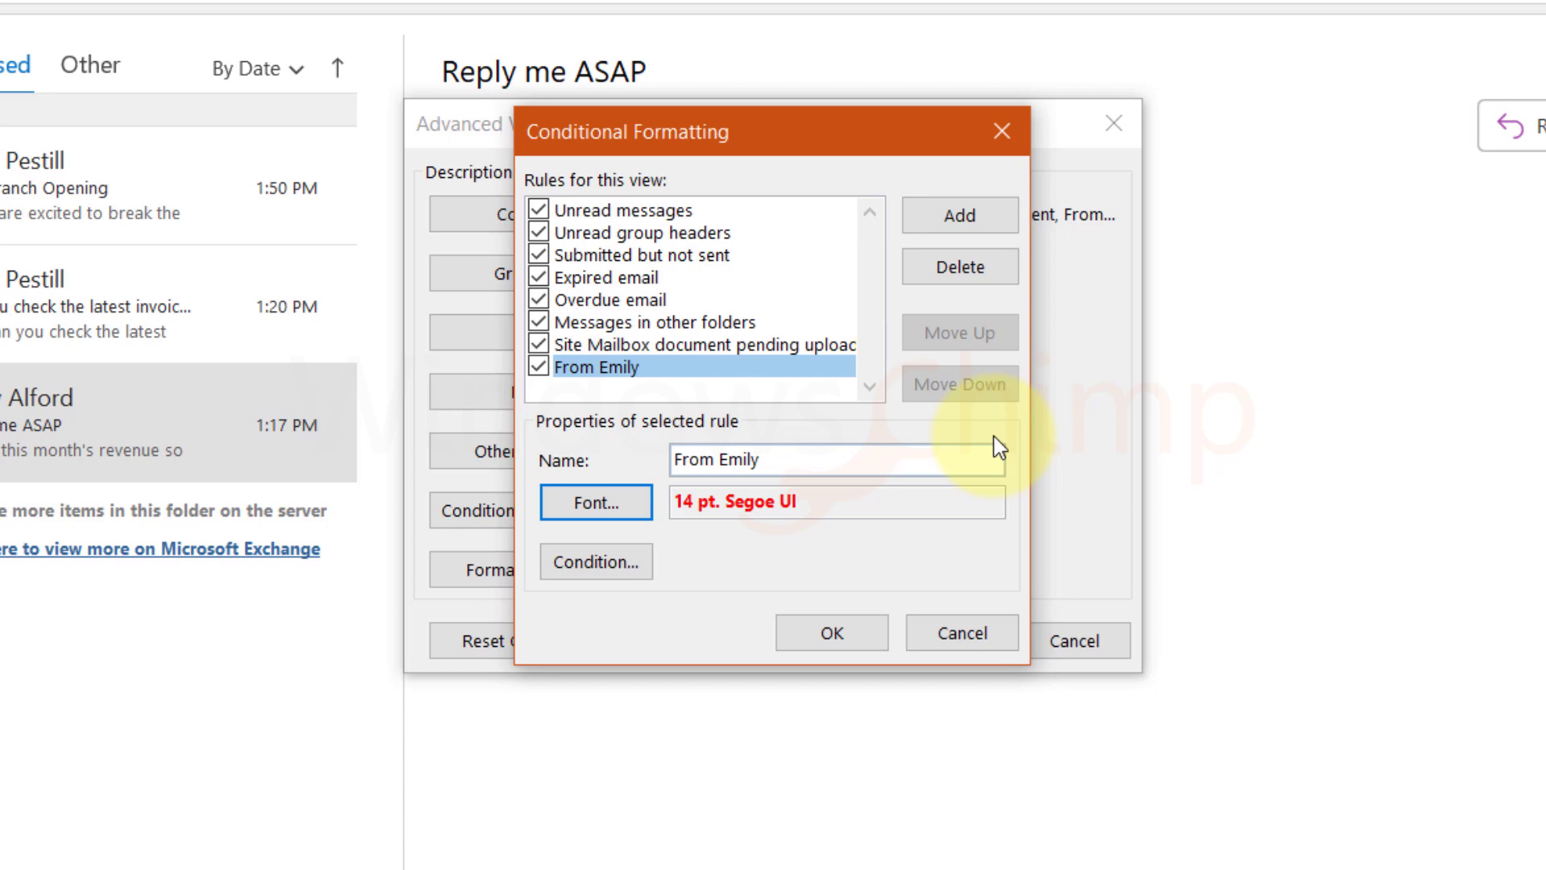
Limit the 'From' rule to the Reply me ASAP sender and apply the view settings.
{"action": "left_click", "coordinate": [621, 566]}
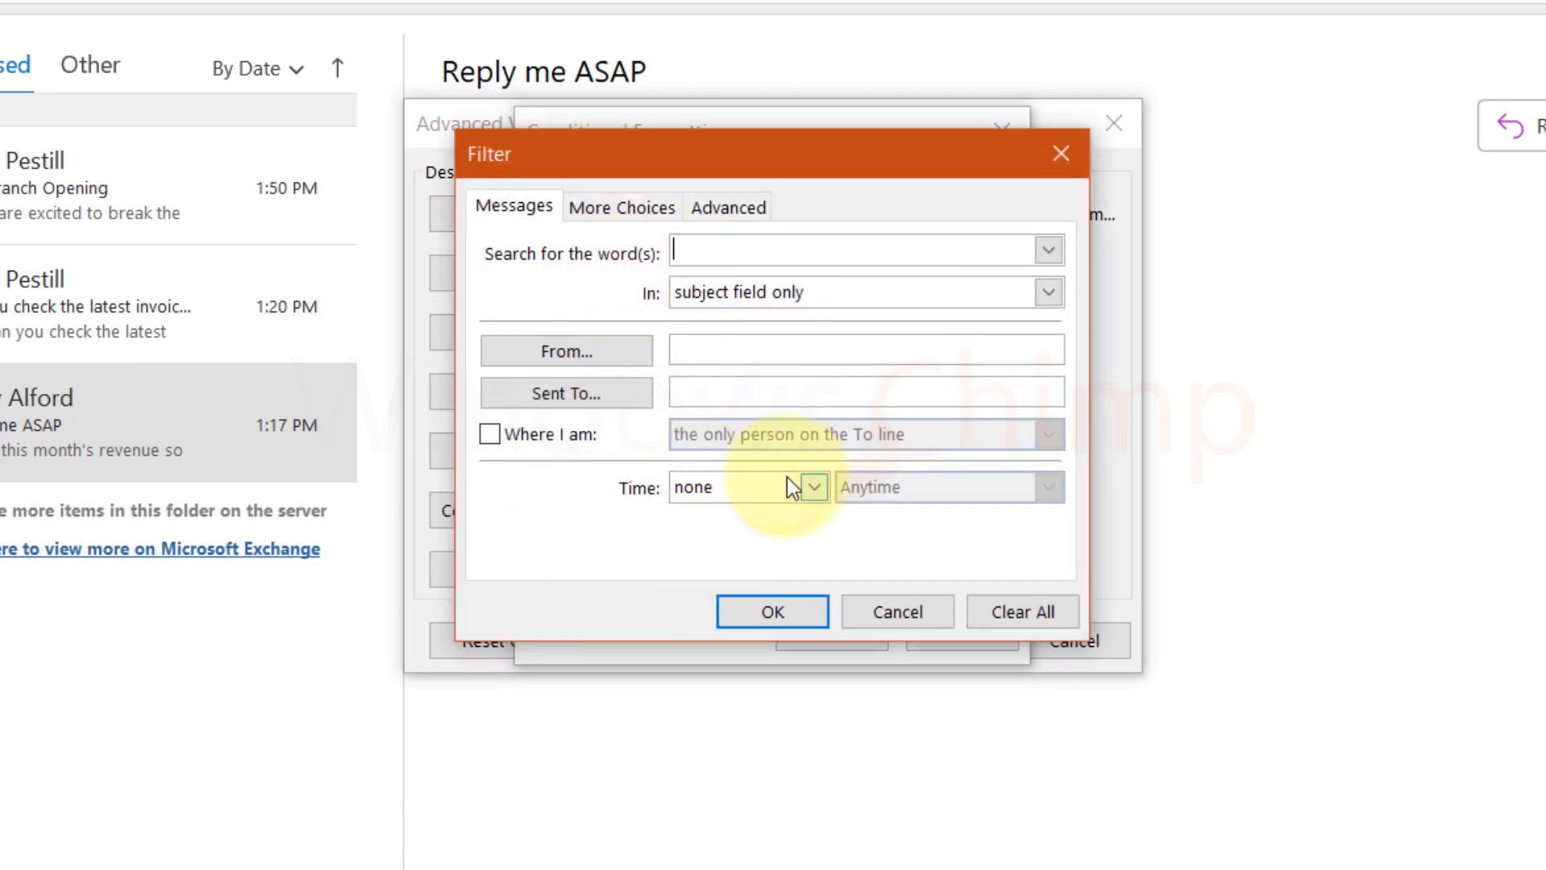
{"action": "left_click", "coordinate": [610, 213]}
{"action": "left_click", "coordinate": [710, 215]}
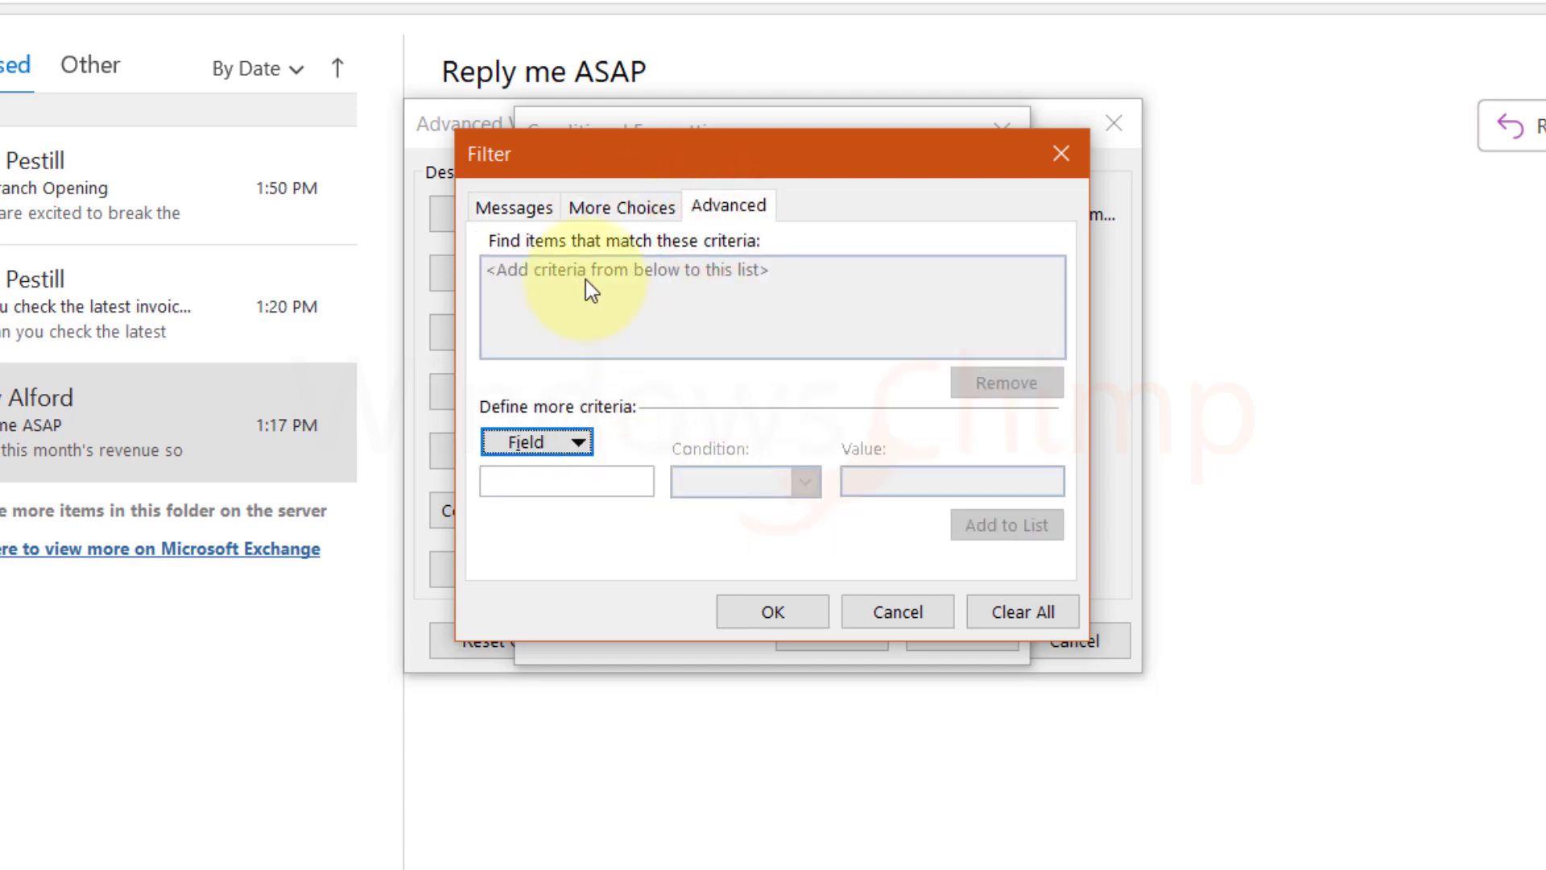
{"action": "left_click", "coordinate": [510, 211]}
{"action": "left_click", "coordinate": [774, 613]}
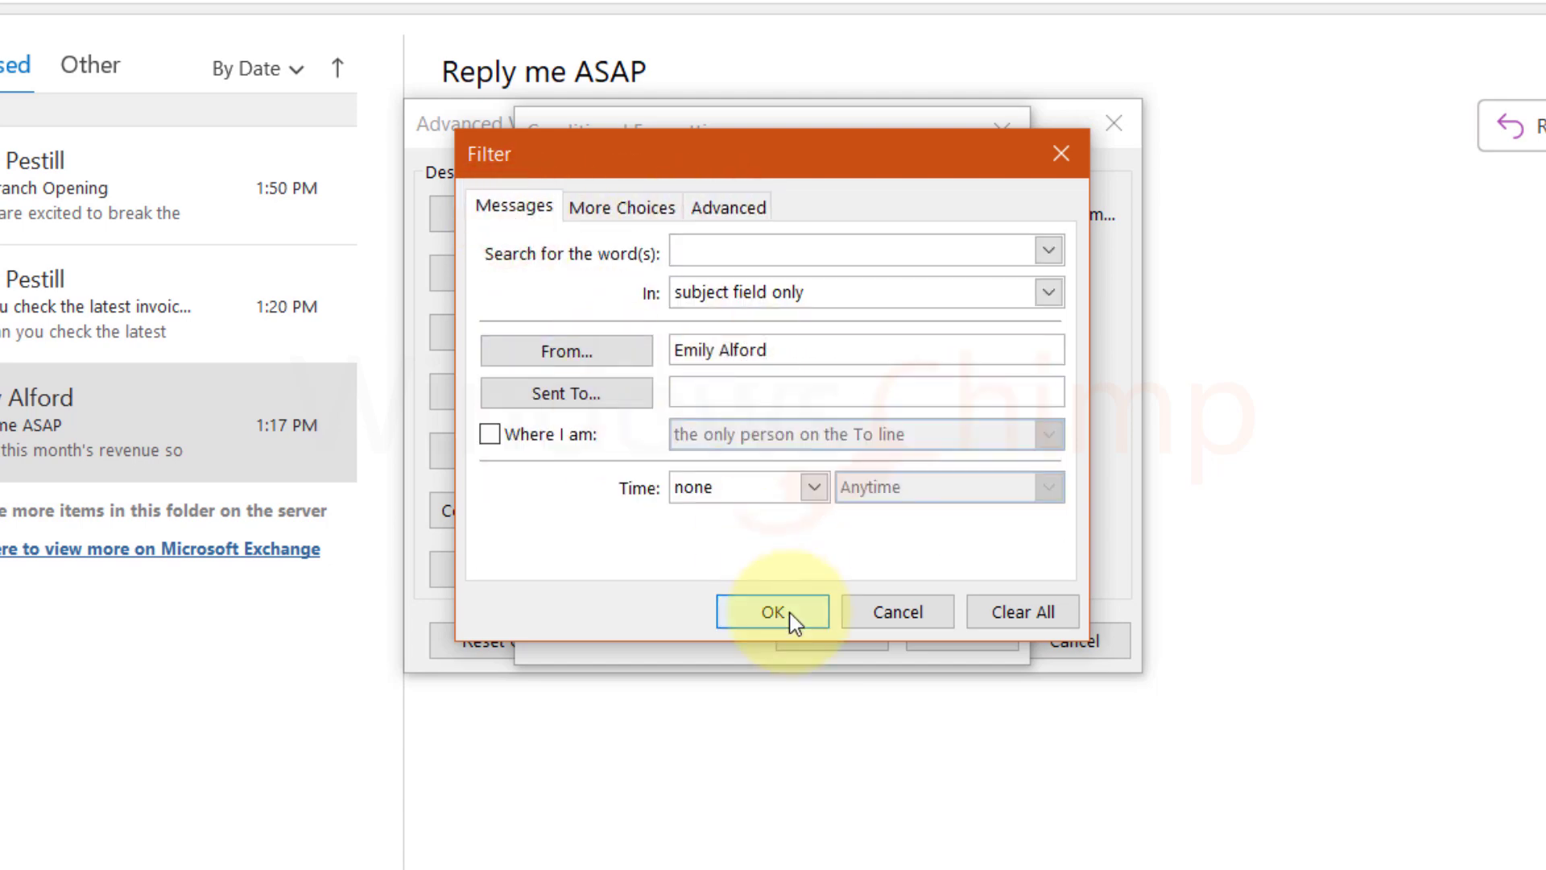
{"action": "left_click", "coordinate": [863, 635]}
{"action": "left_click", "coordinate": [939, 642]}
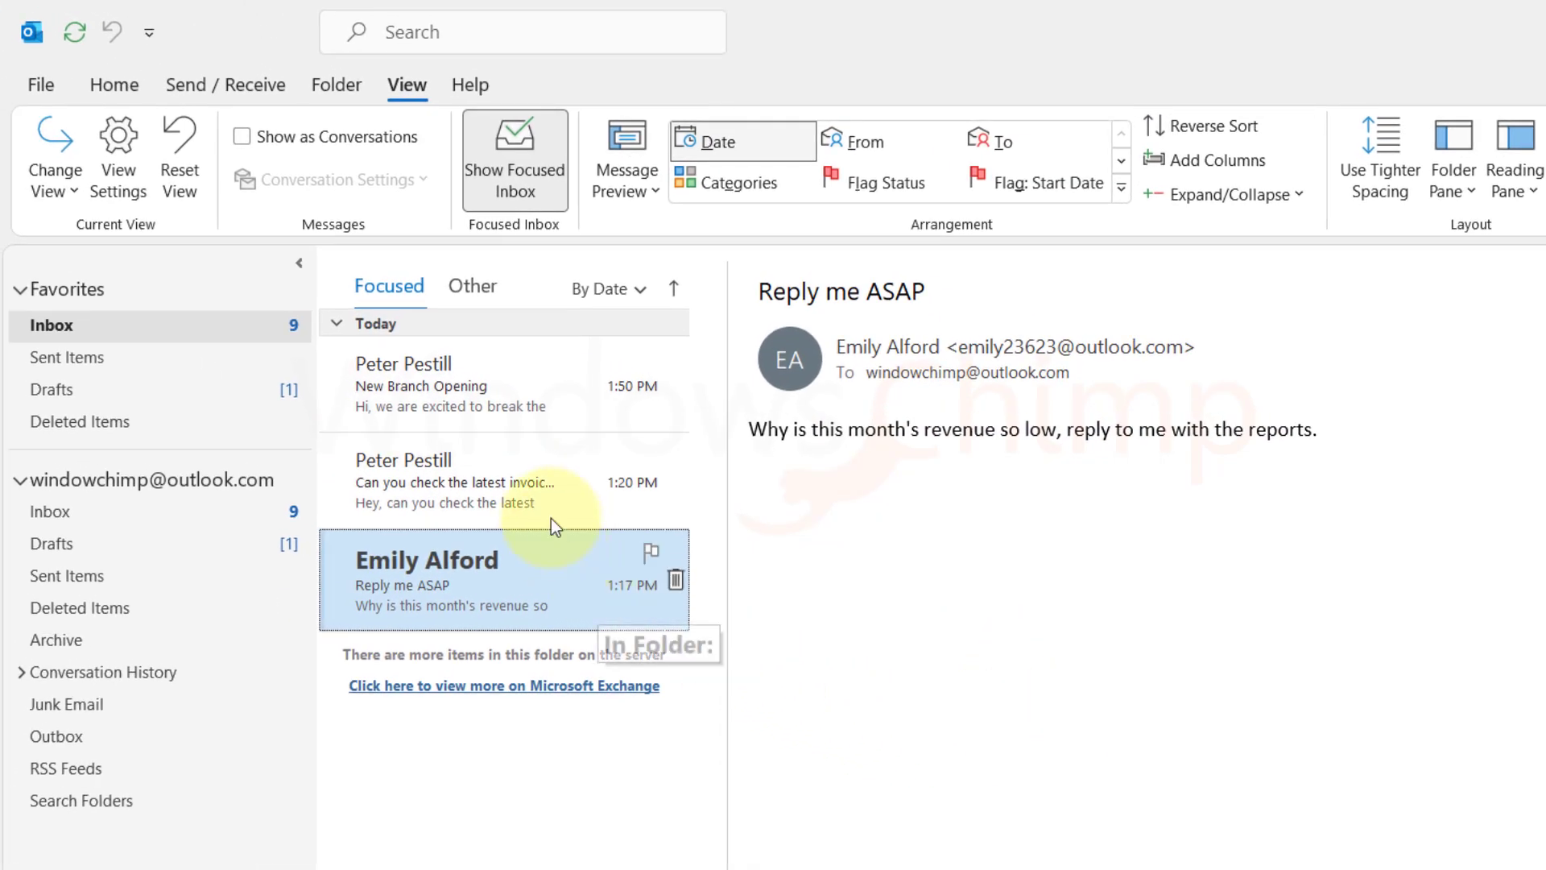
{"action": "left_click", "coordinate": [272, 364]}
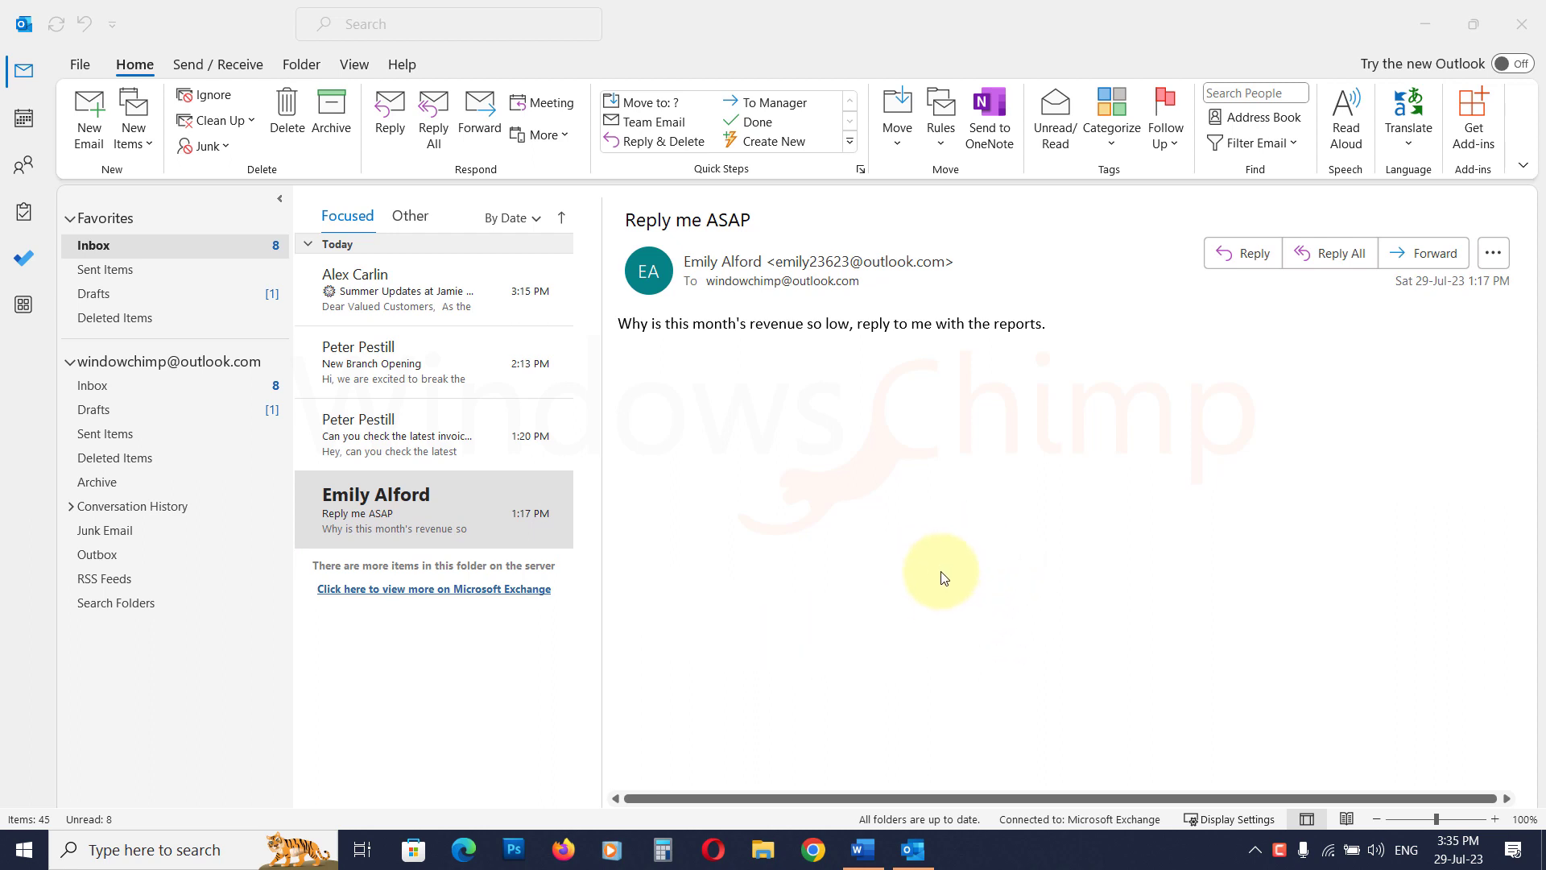
Look through Reply me ASAP, latest-invoice and New Branch Opening, then read the Summer Updates email.
{"action": "left_click", "coordinate": [408, 525]}
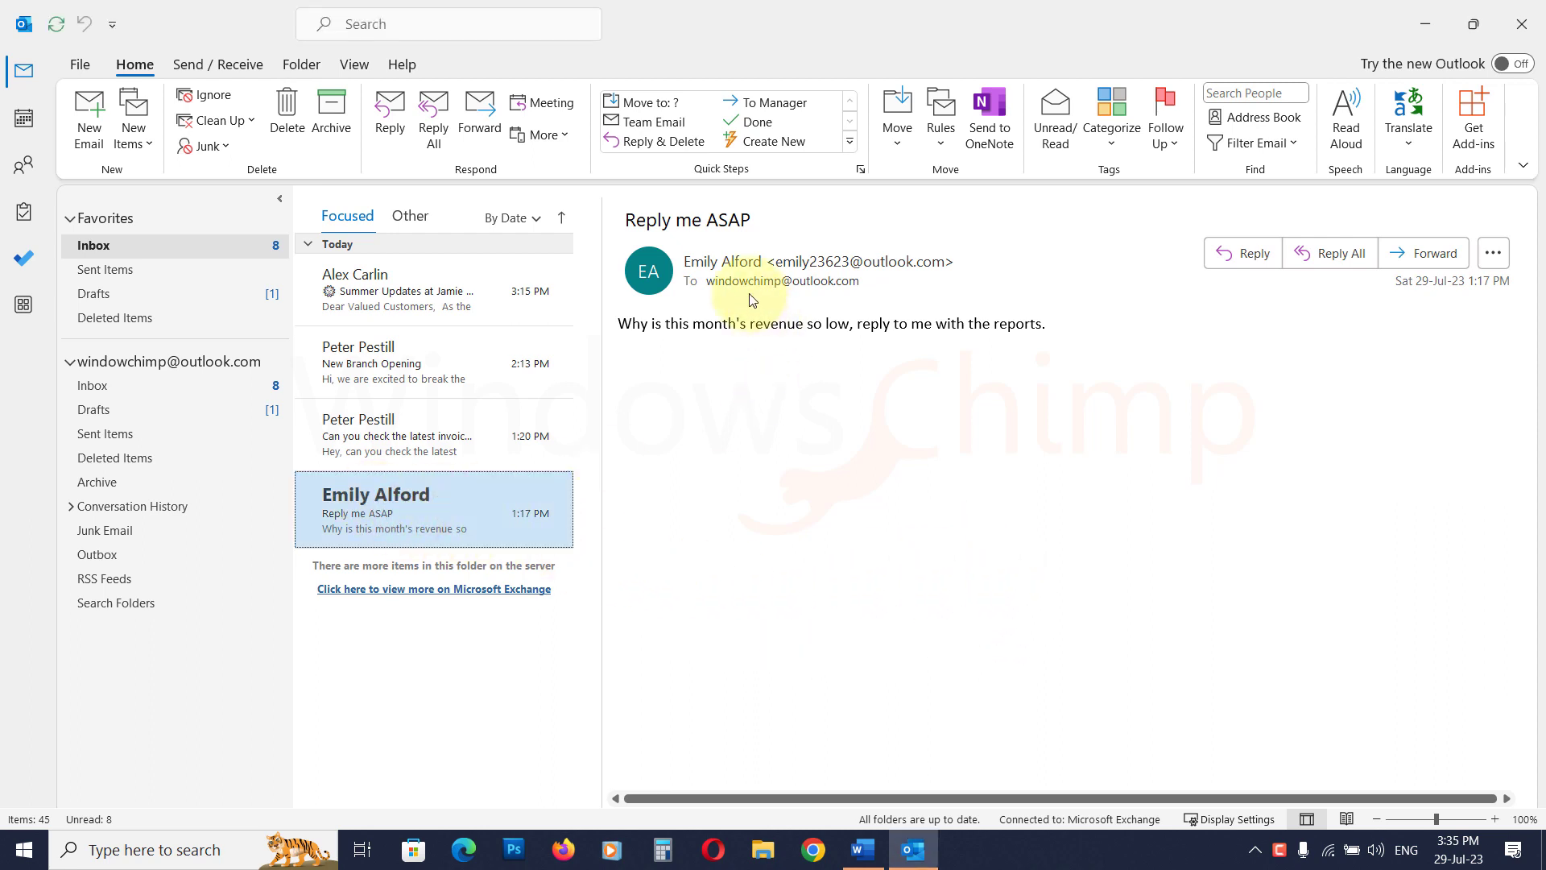
{"action": "left_click", "coordinate": [406, 447]}
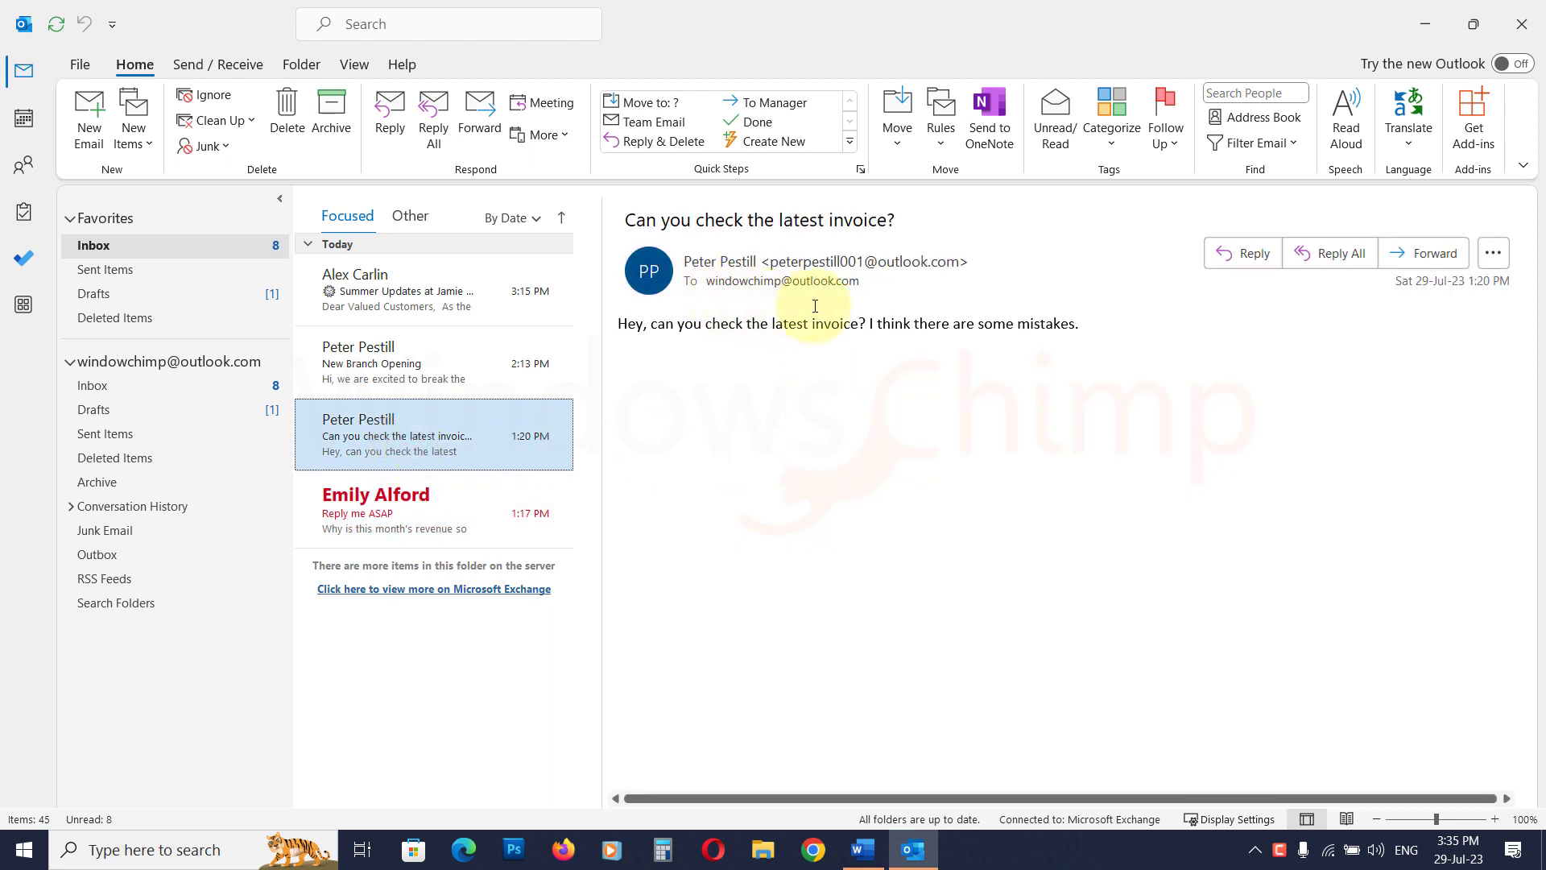
{"action": "left_click", "coordinate": [392, 371]}
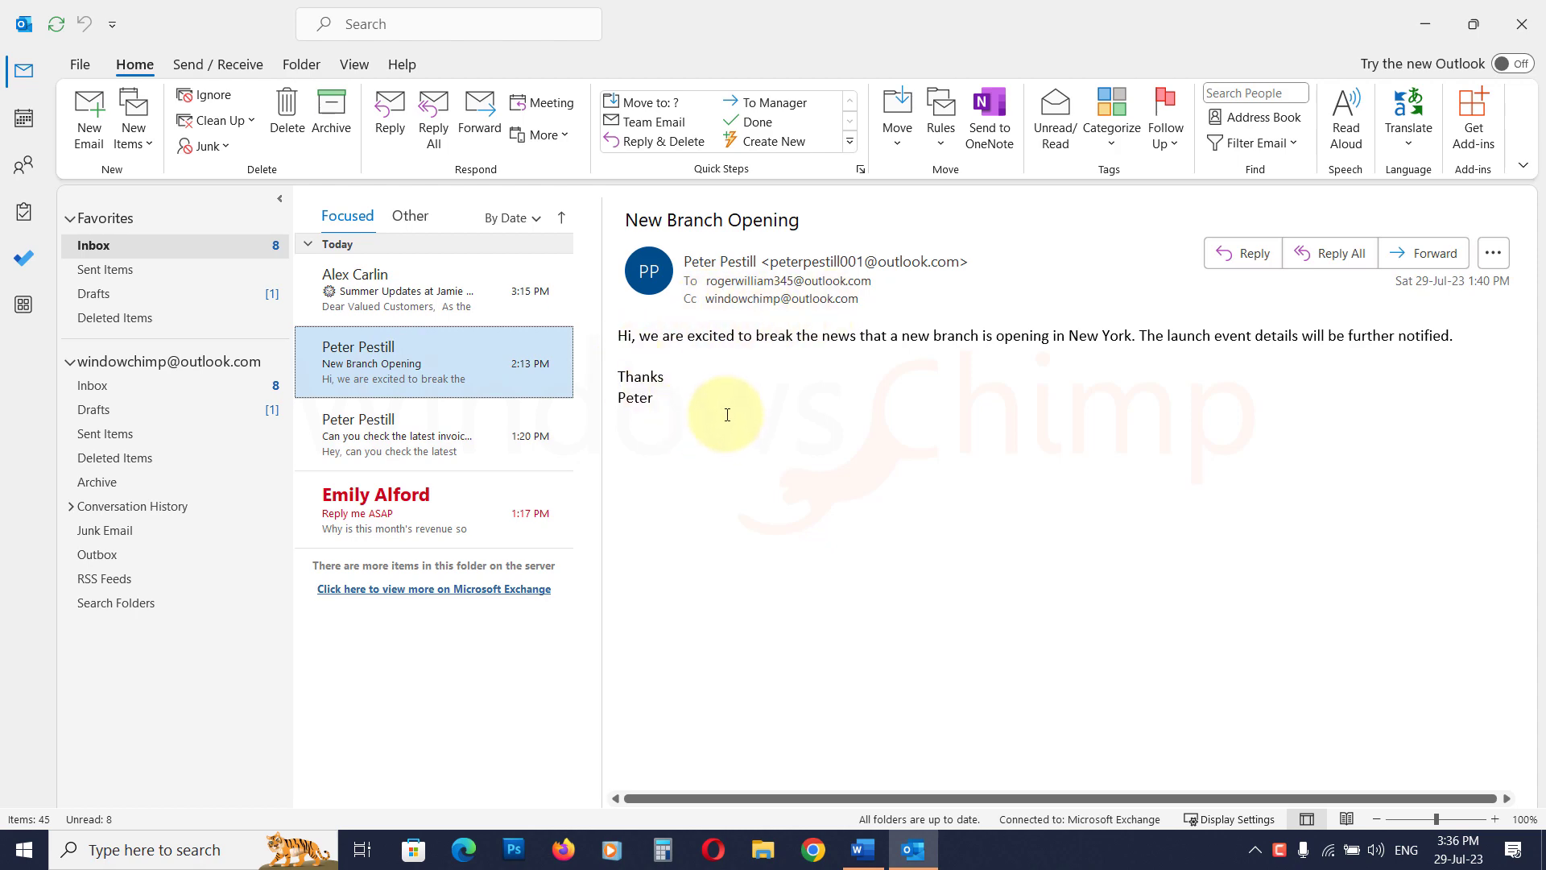
{"action": "left_click", "coordinate": [422, 300]}
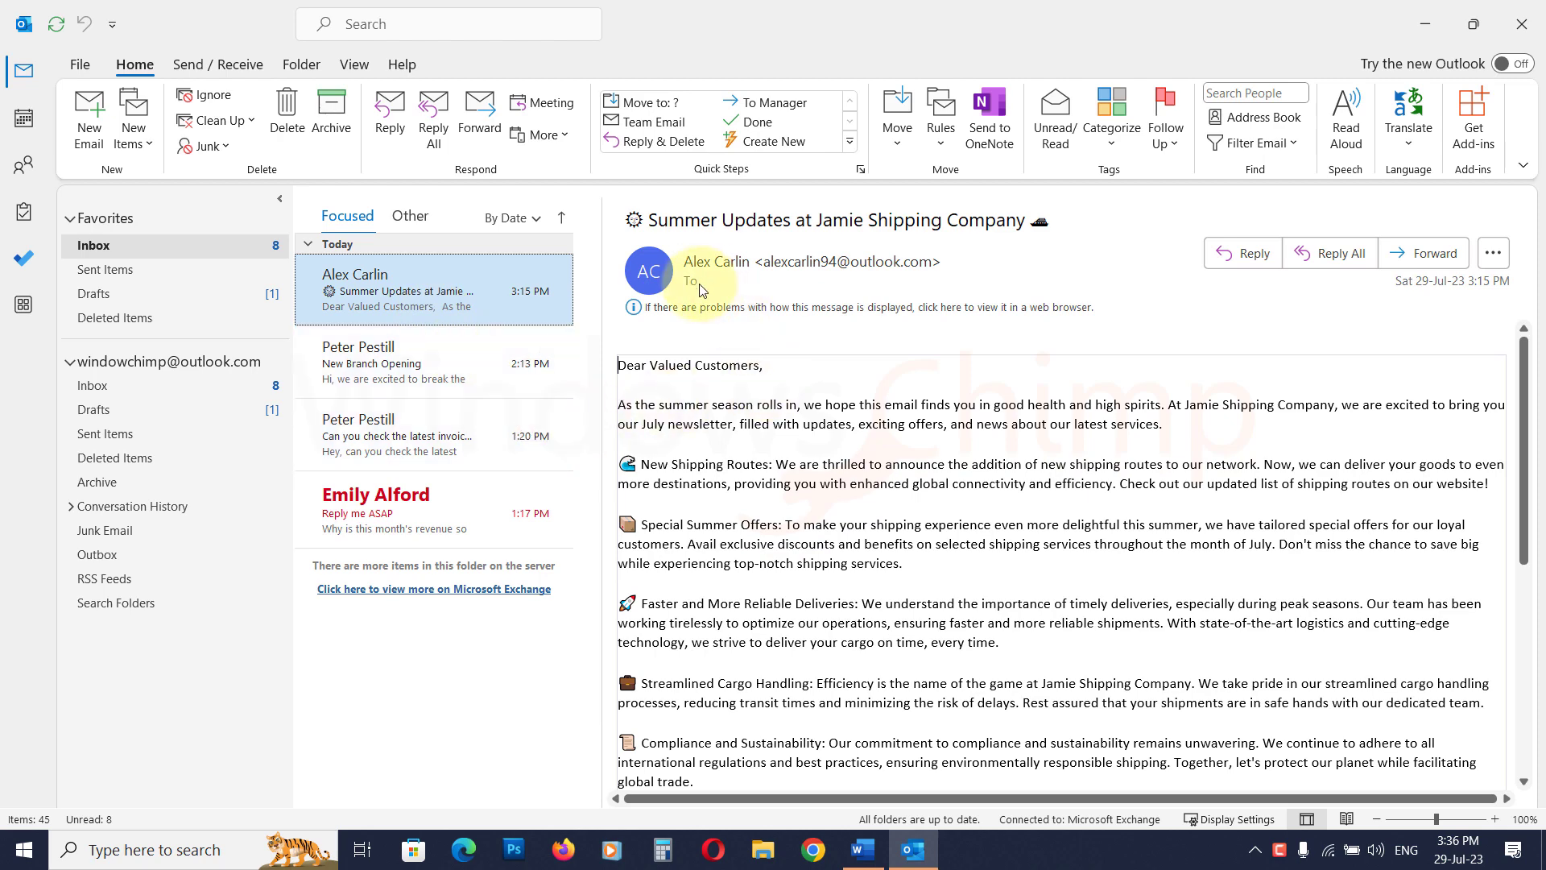
{"action": "scroll", "coordinate": [725, 523], "scroll_direction": "down", "scroll_amount": 7}
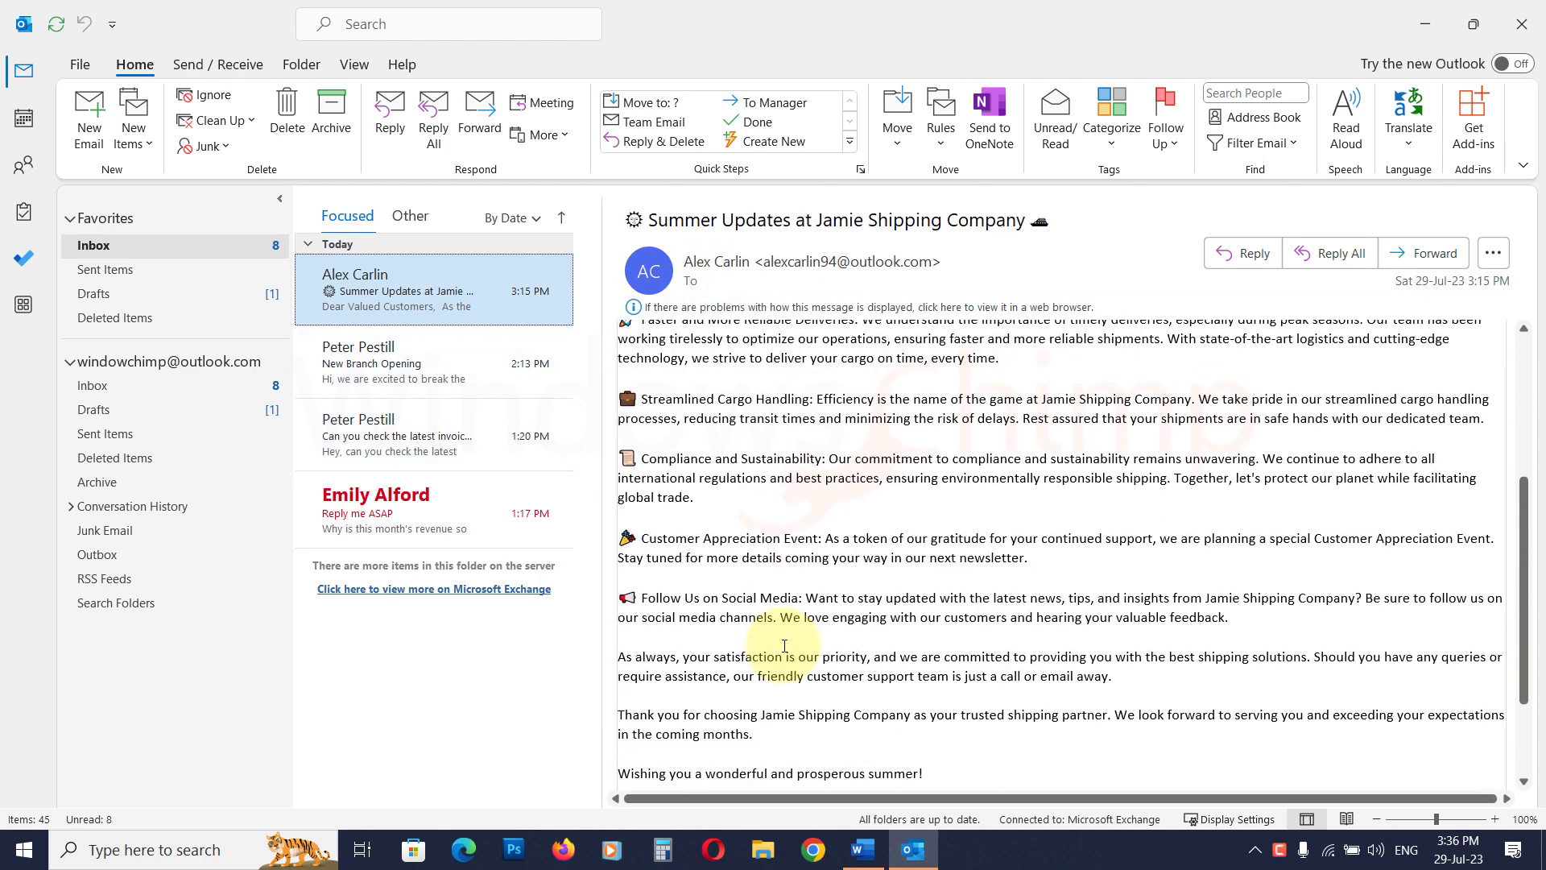
{"action": "scroll", "coordinate": [785, 646], "scroll_direction": "down", "scroll_amount": 1}
{"action": "scroll", "coordinate": [784, 645], "scroll_direction": "up", "scroll_amount": 8}
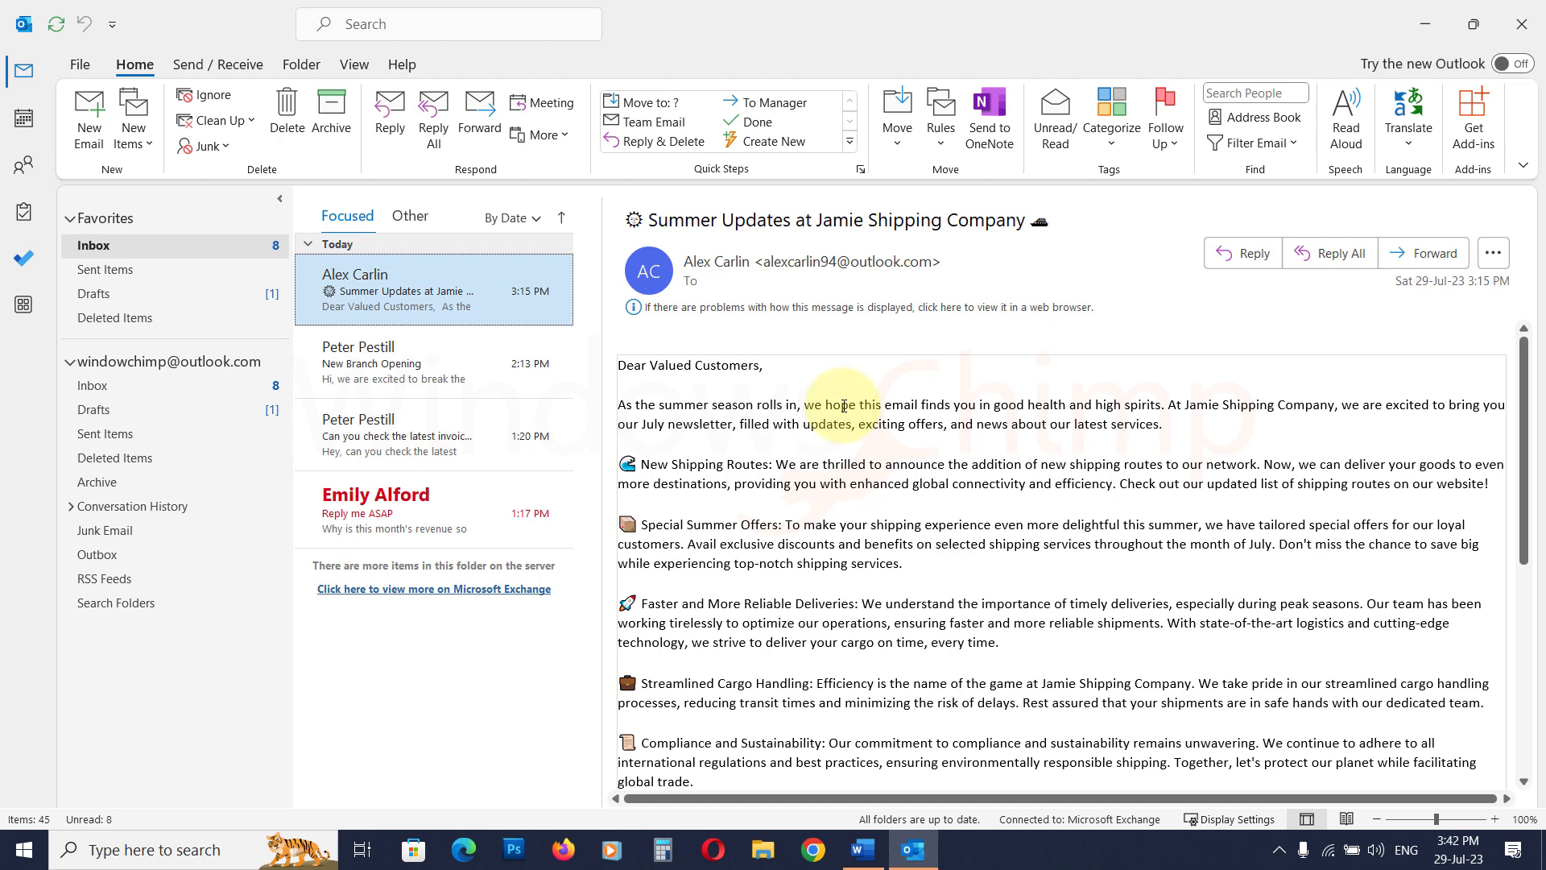
Start a new mail rule with no conditions, confirming it applies to every message.
{"action": "left_click", "coordinate": [130, 66]}
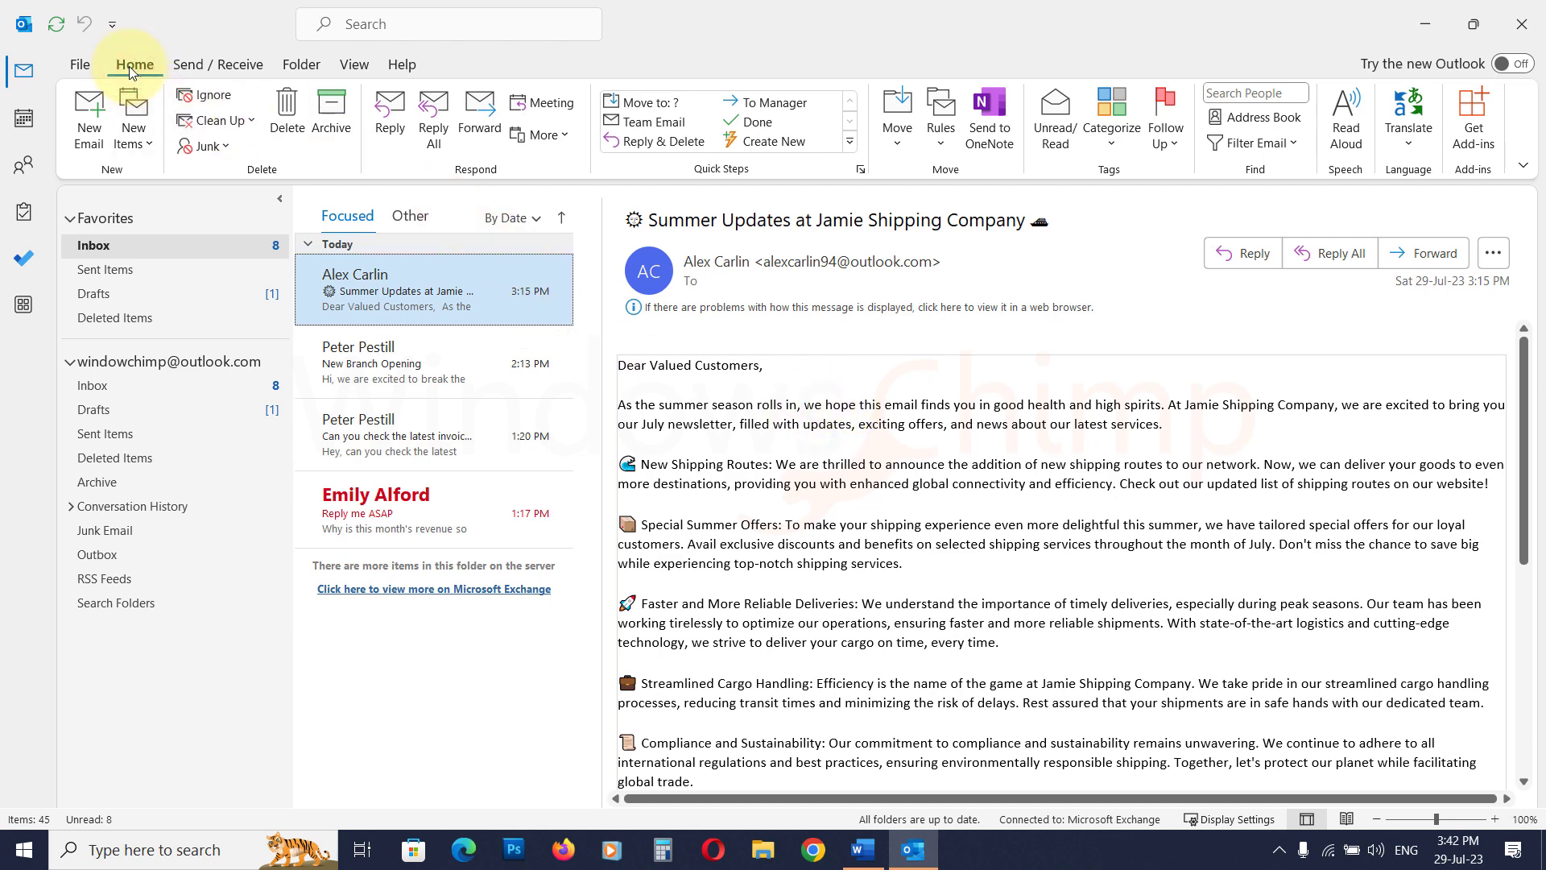
{"action": "left_click", "coordinate": [939, 144]}
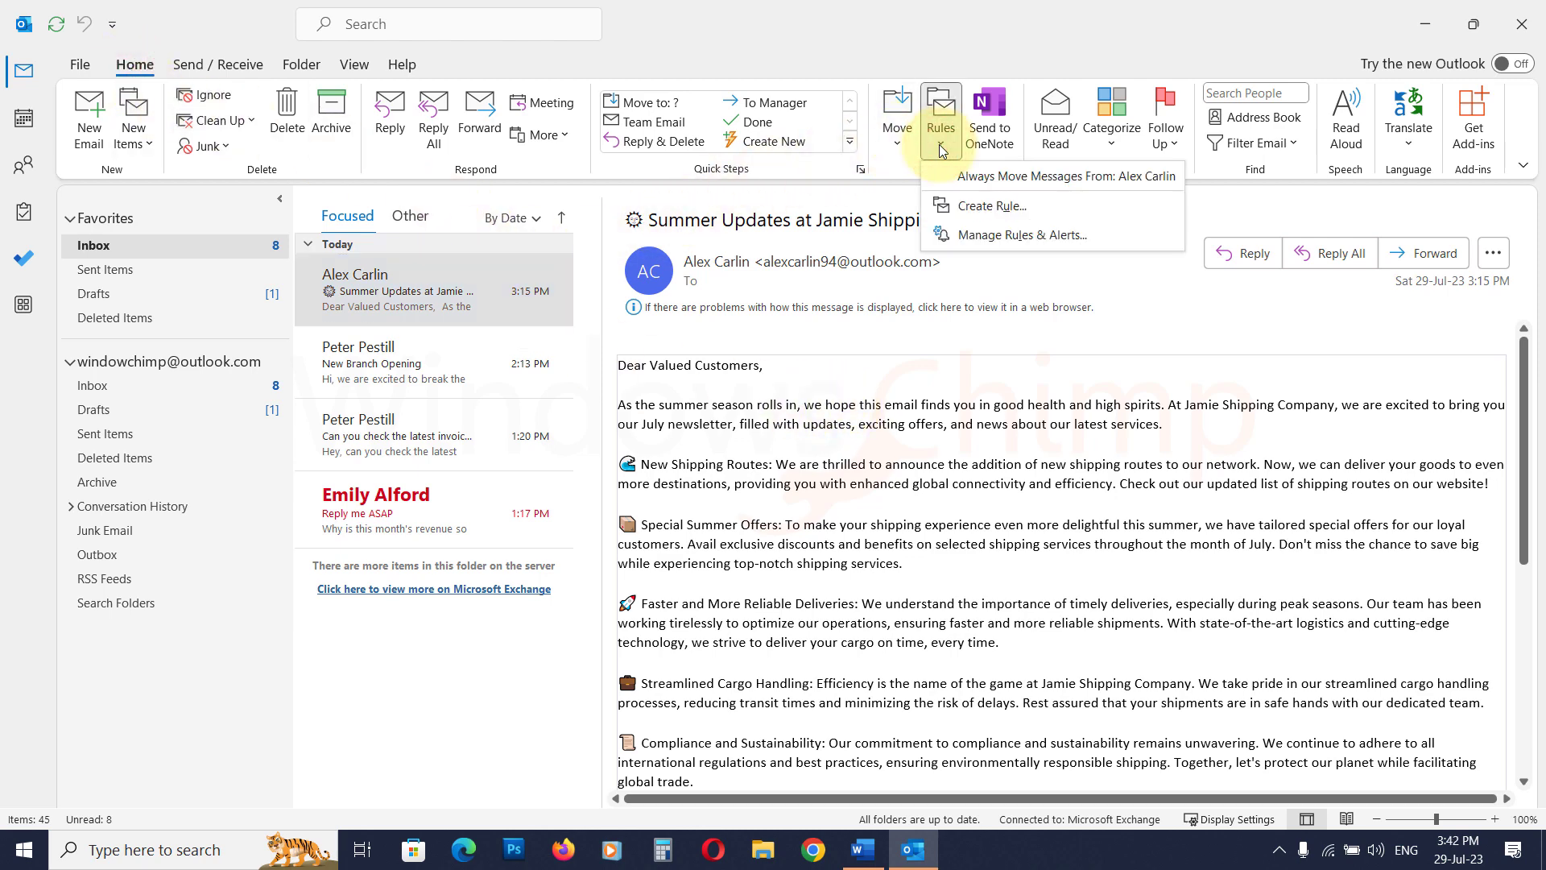
{"action": "left_click", "coordinate": [964, 211]}
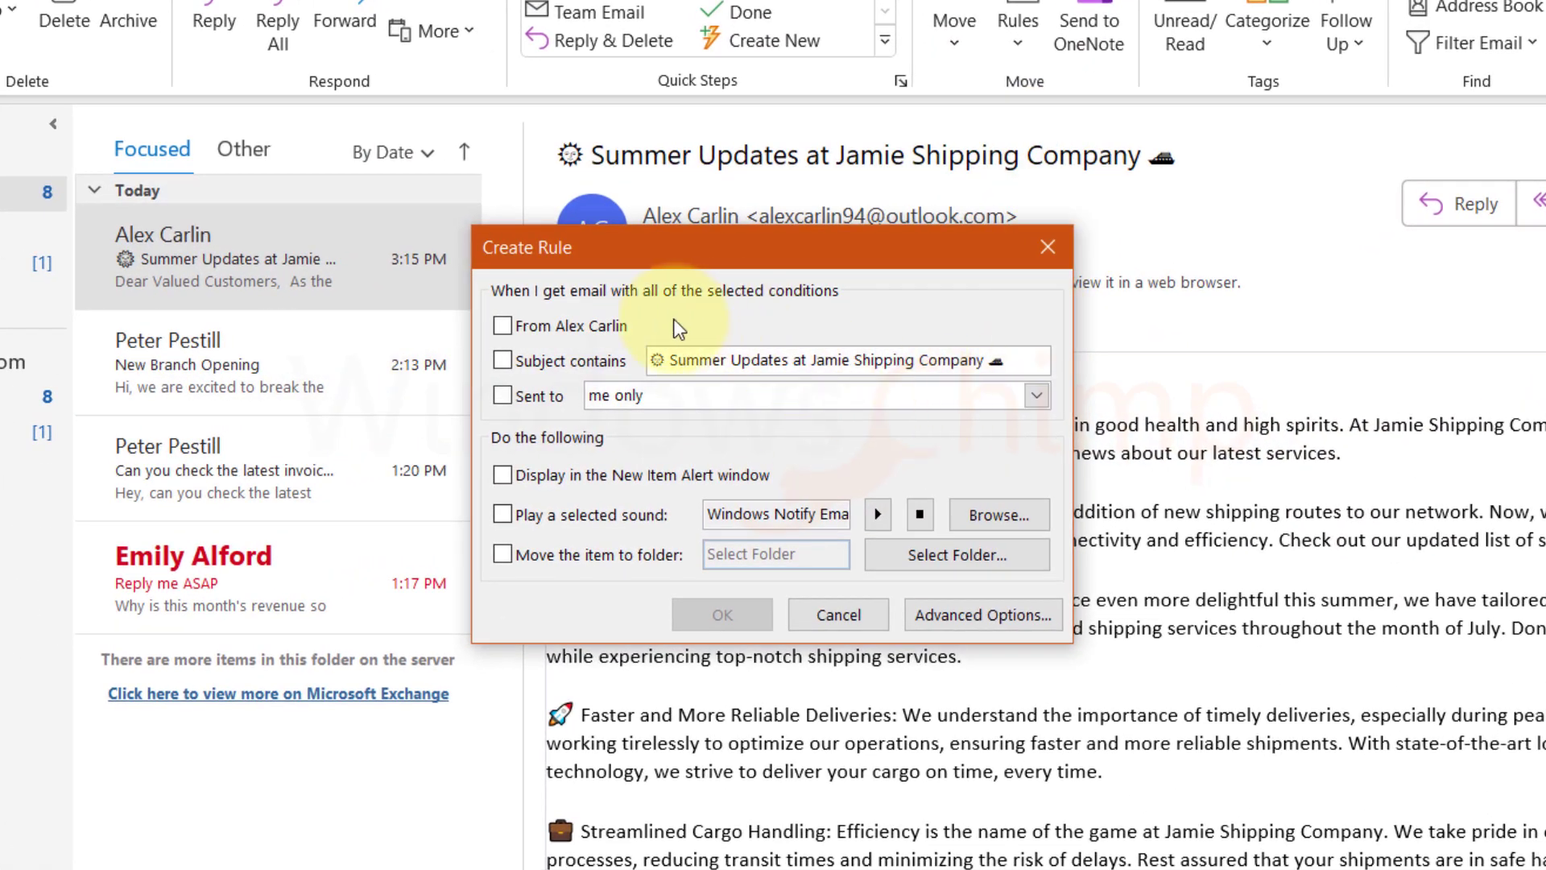
{"action": "left_click", "coordinate": [964, 613]}
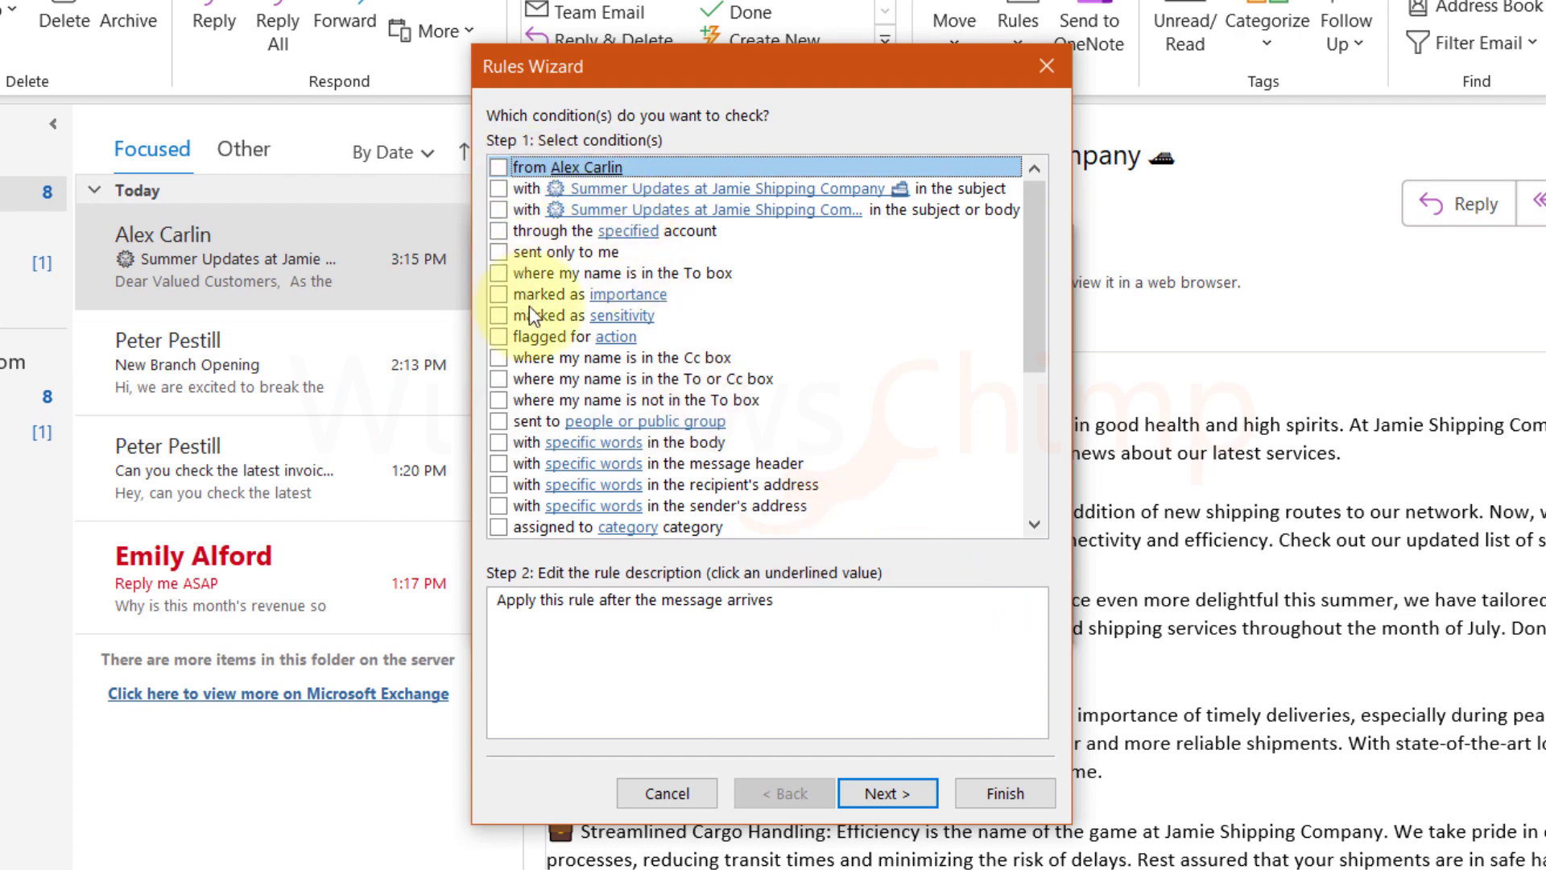
{"action": "scroll", "coordinate": [575, 414], "scroll_direction": "down", "scroll_amount": 3}
{"action": "scroll", "coordinate": [600, 505], "scroll_direction": "up", "scroll_amount": 3}
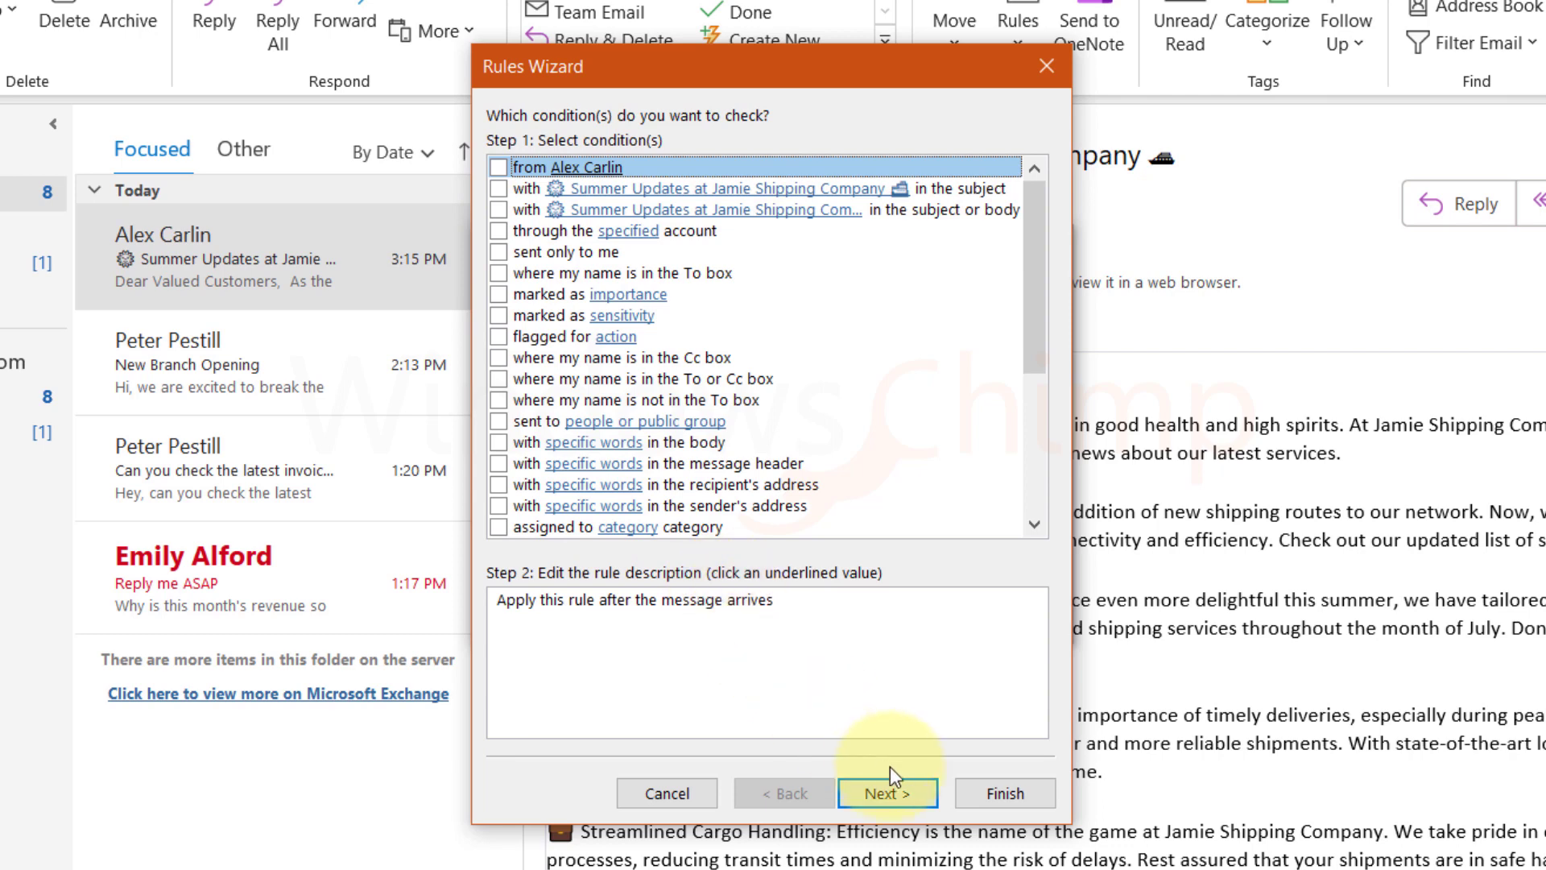
{"action": "left_click", "coordinate": [903, 795]}
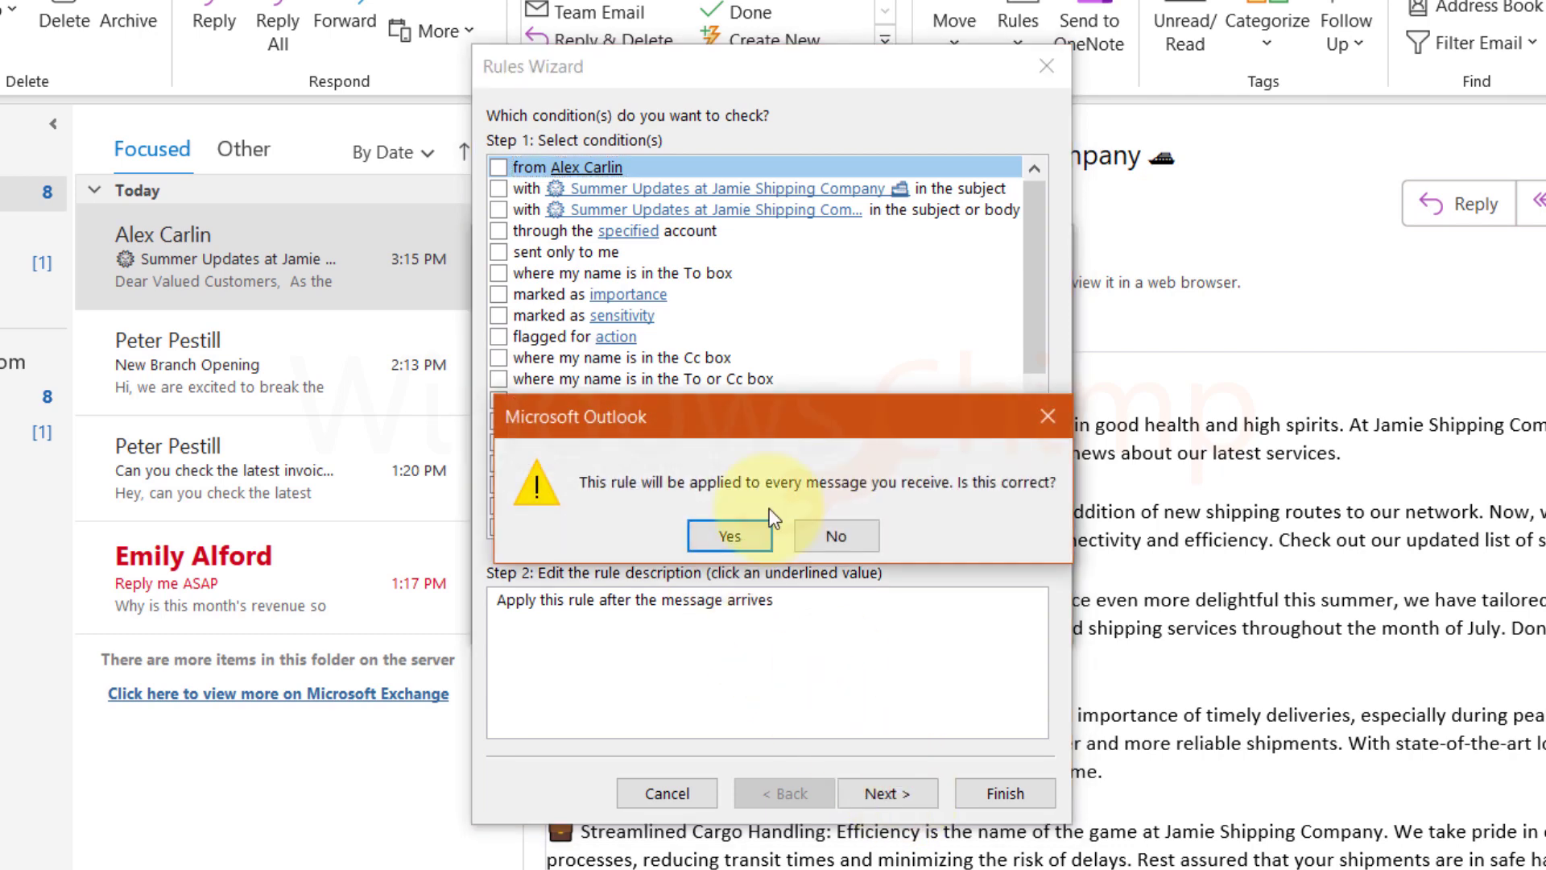
{"action": "left_click", "coordinate": [731, 537]}
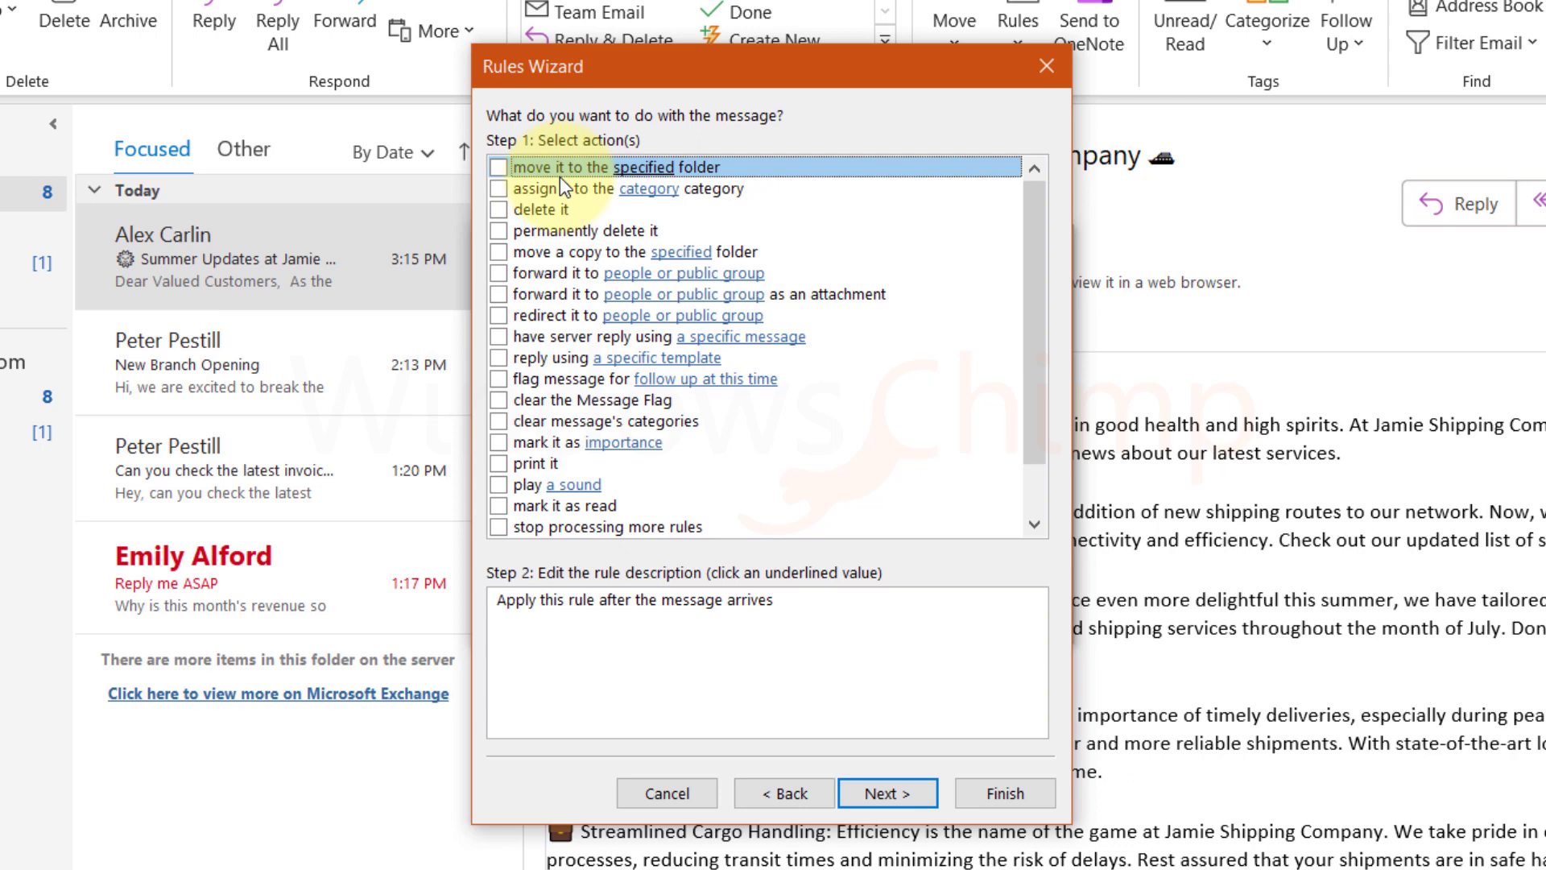
Make the rule move messages to the Archive folder.
{"action": "left_click", "coordinate": [499, 167]}
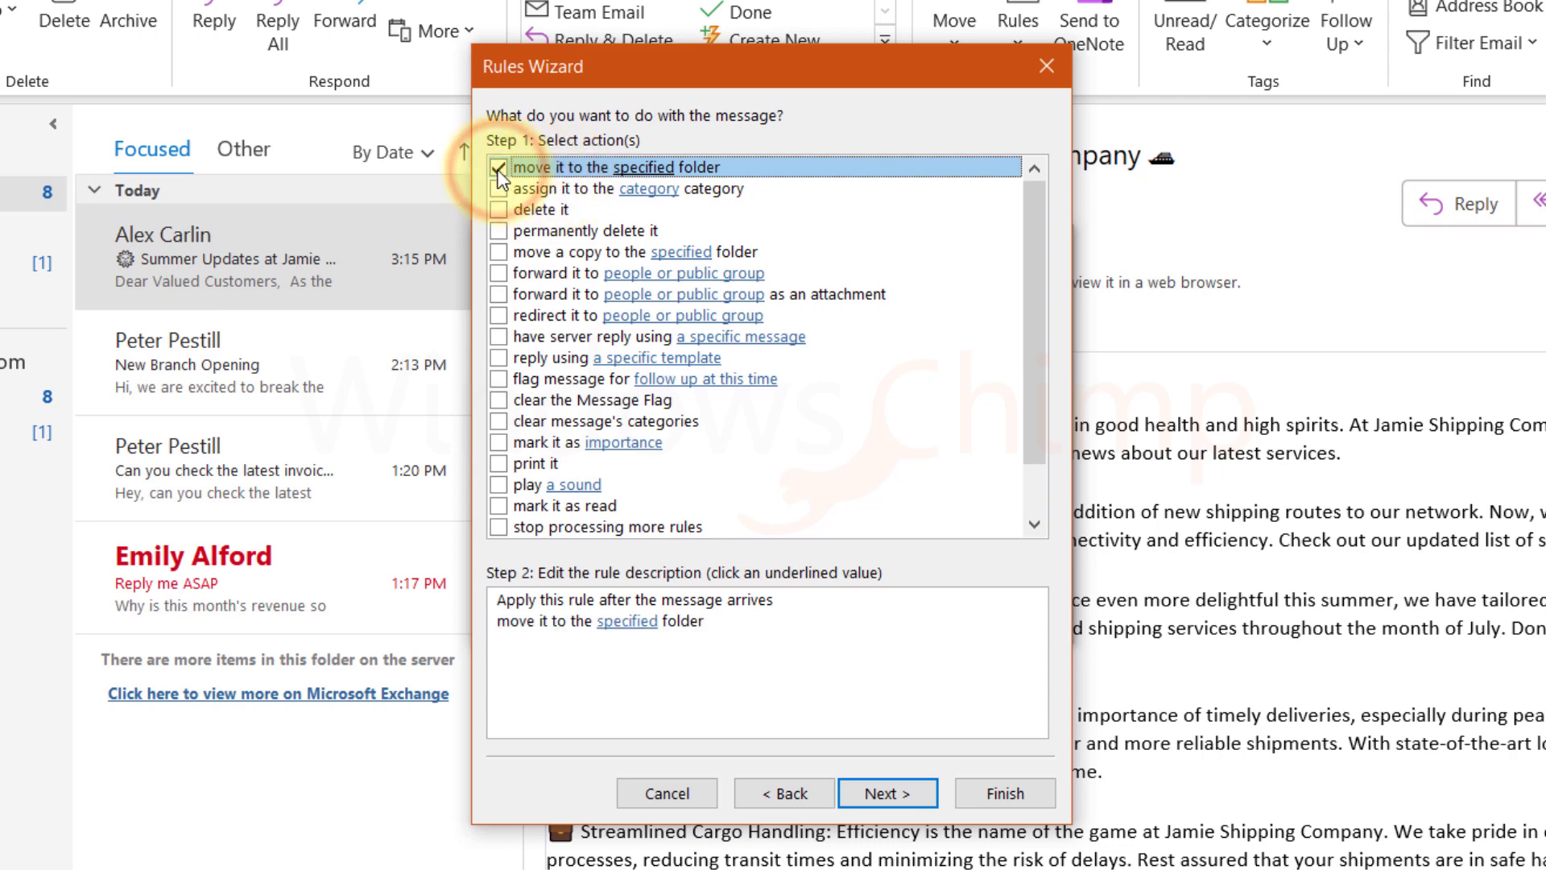
{"action": "left_click", "coordinate": [640, 620]}
{"action": "left_click", "coordinate": [648, 419]}
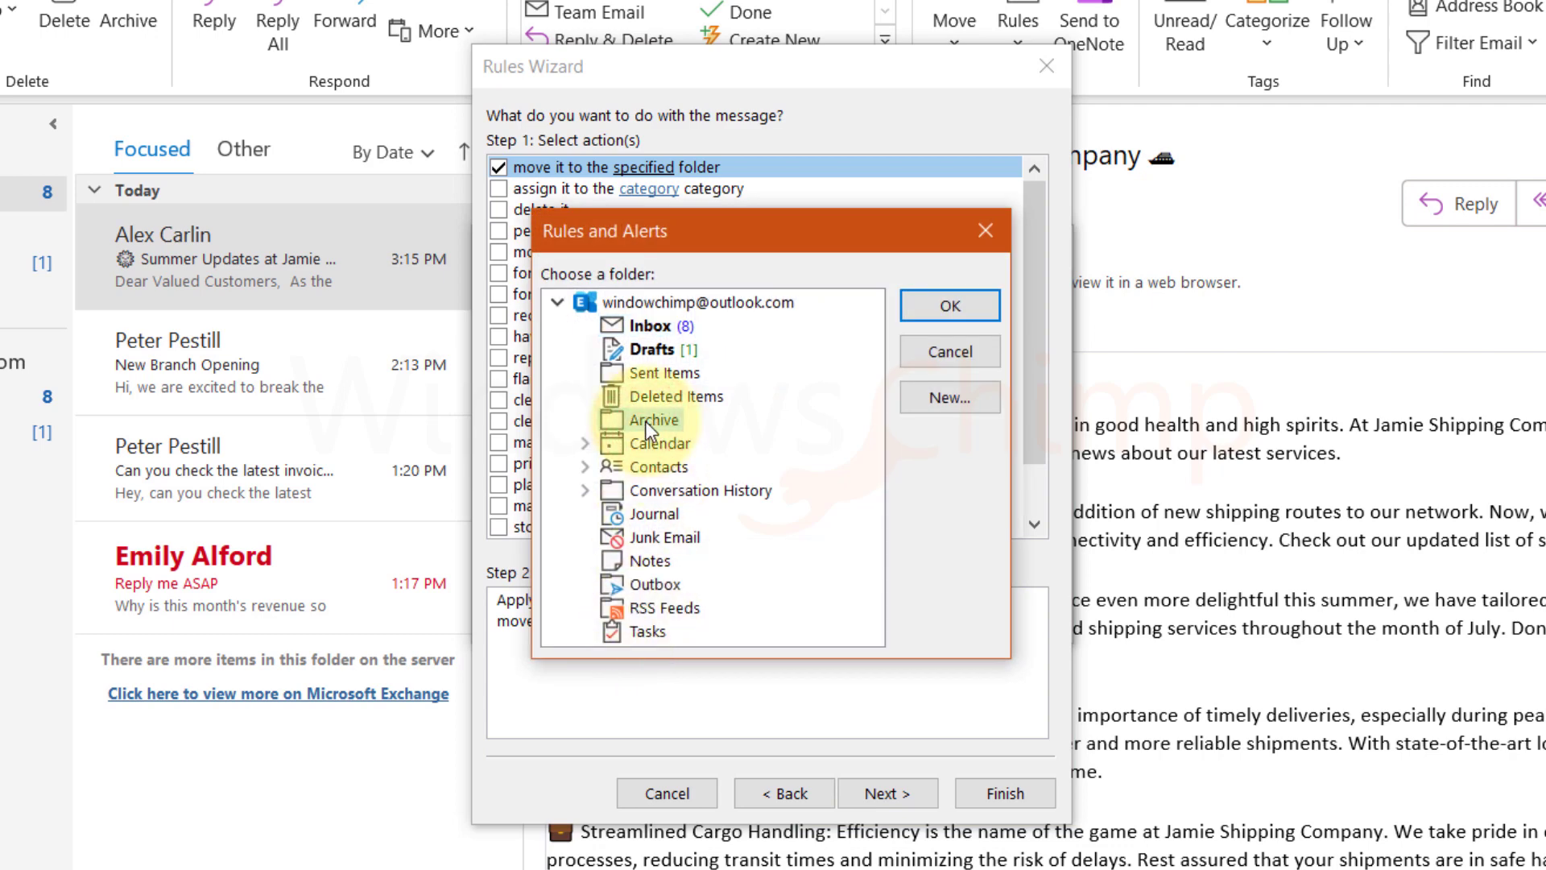
{"action": "left_click", "coordinate": [936, 311]}
{"action": "left_click", "coordinate": [893, 794]}
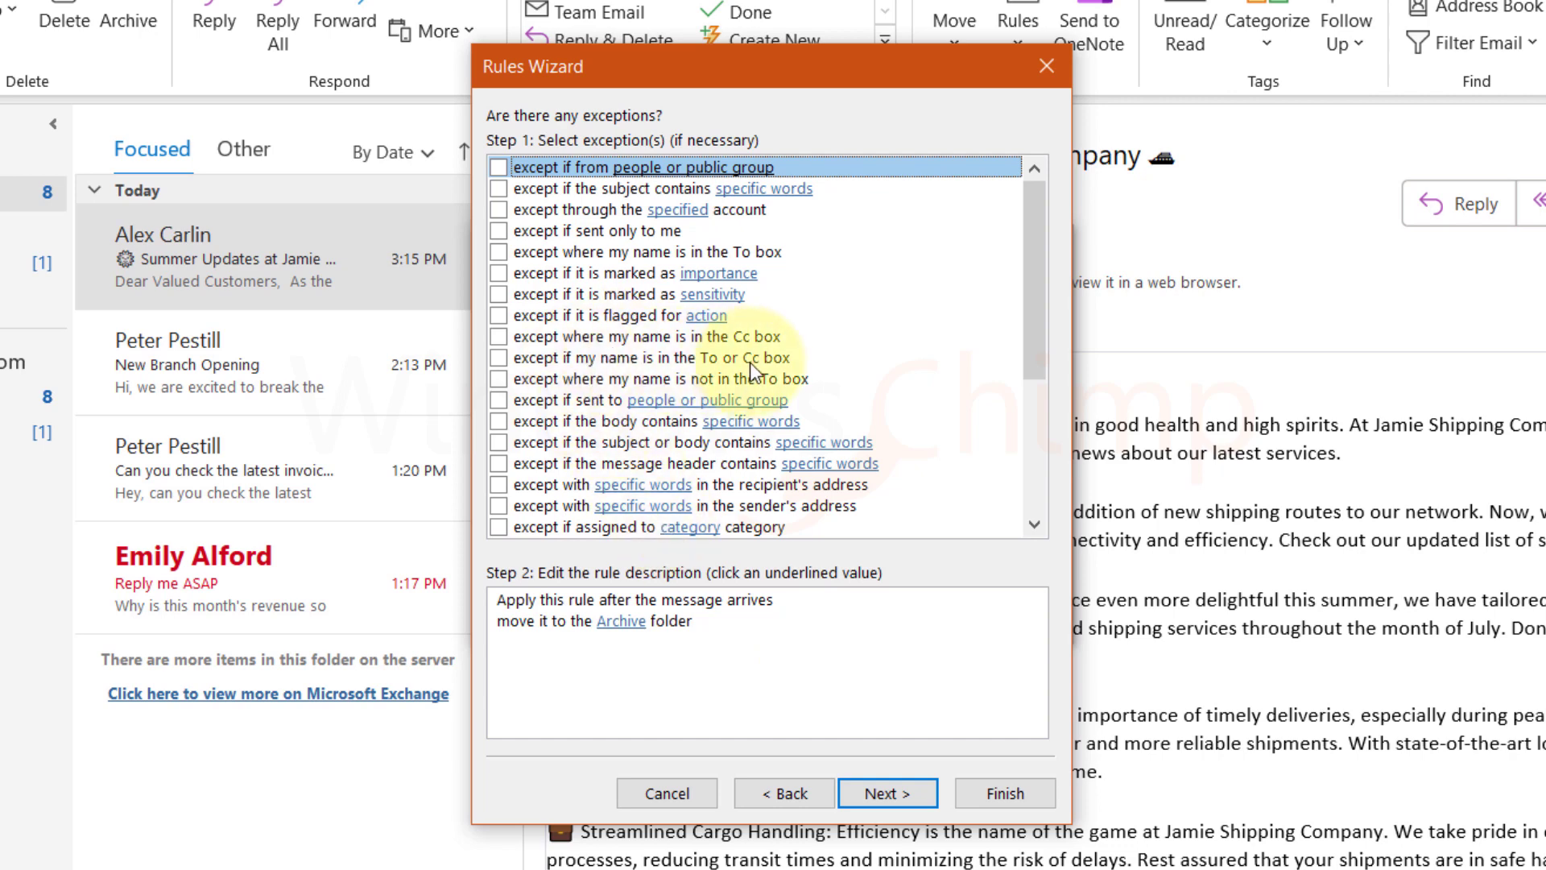
Except mail with my name in To or Cc, name it 'Keep Messages in Inbox - To or Cc', and run it.
{"action": "left_click", "coordinate": [500, 359]}
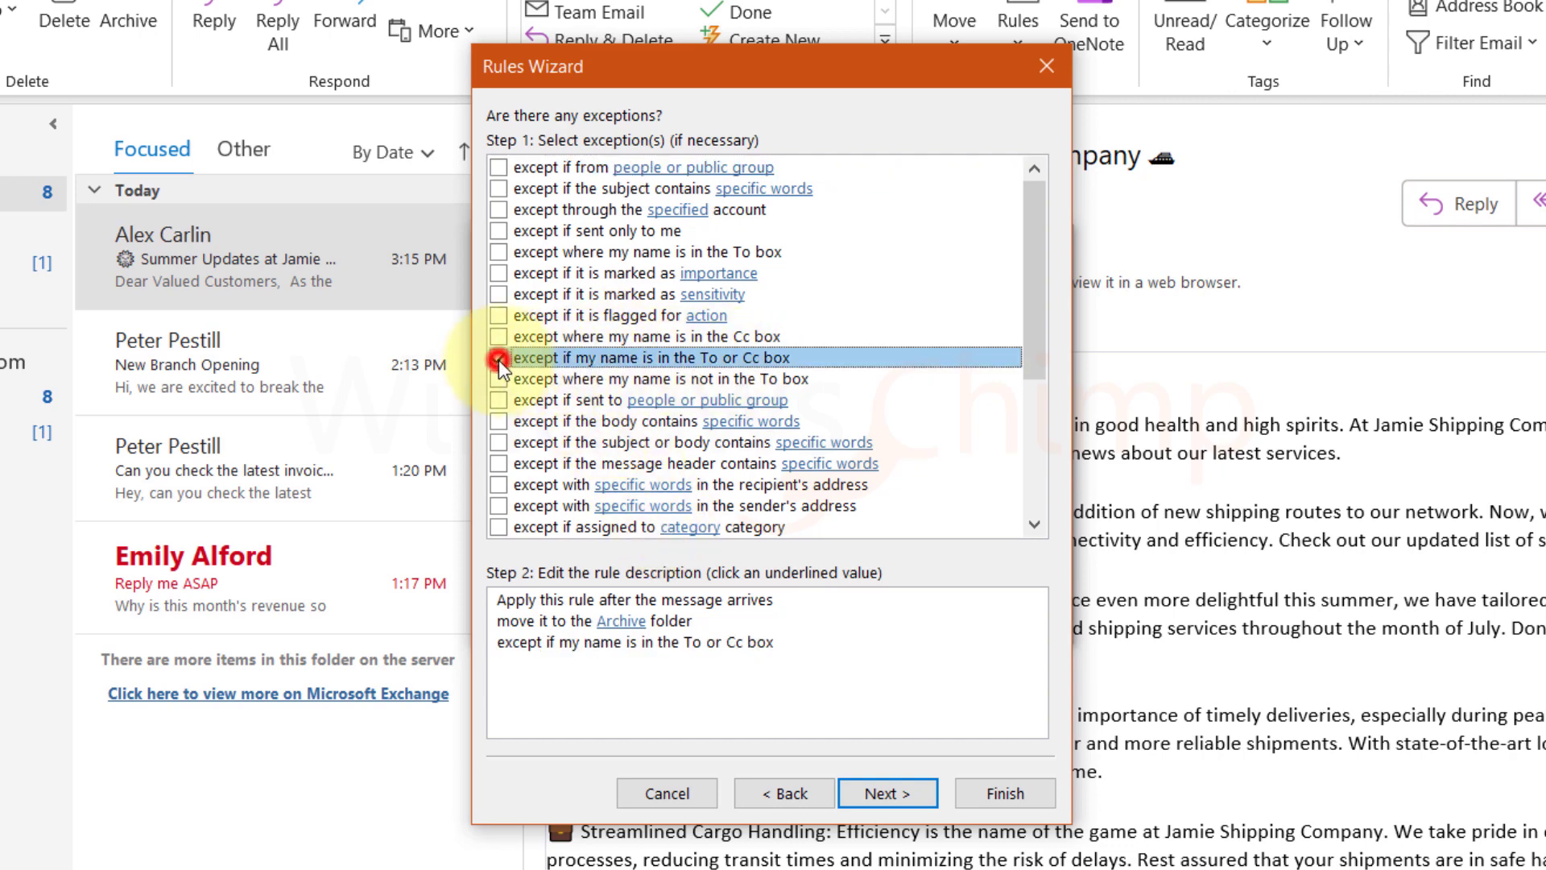
{"action": "left_click", "coordinate": [880, 795]}
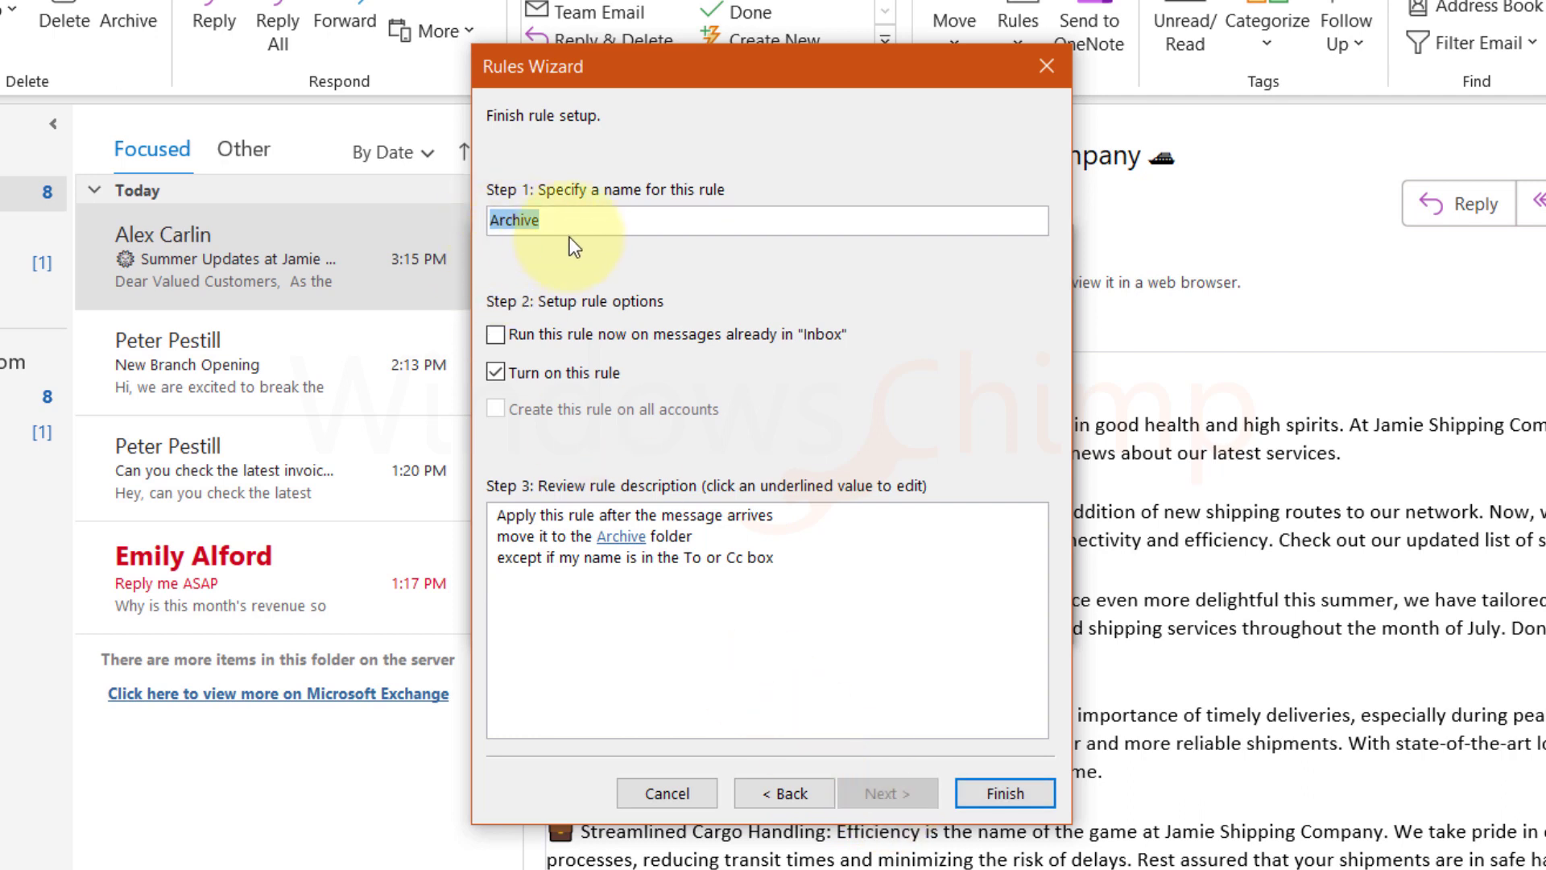
{"action": "type", "text": "Keep Messages in Inbox - To or Cc"}
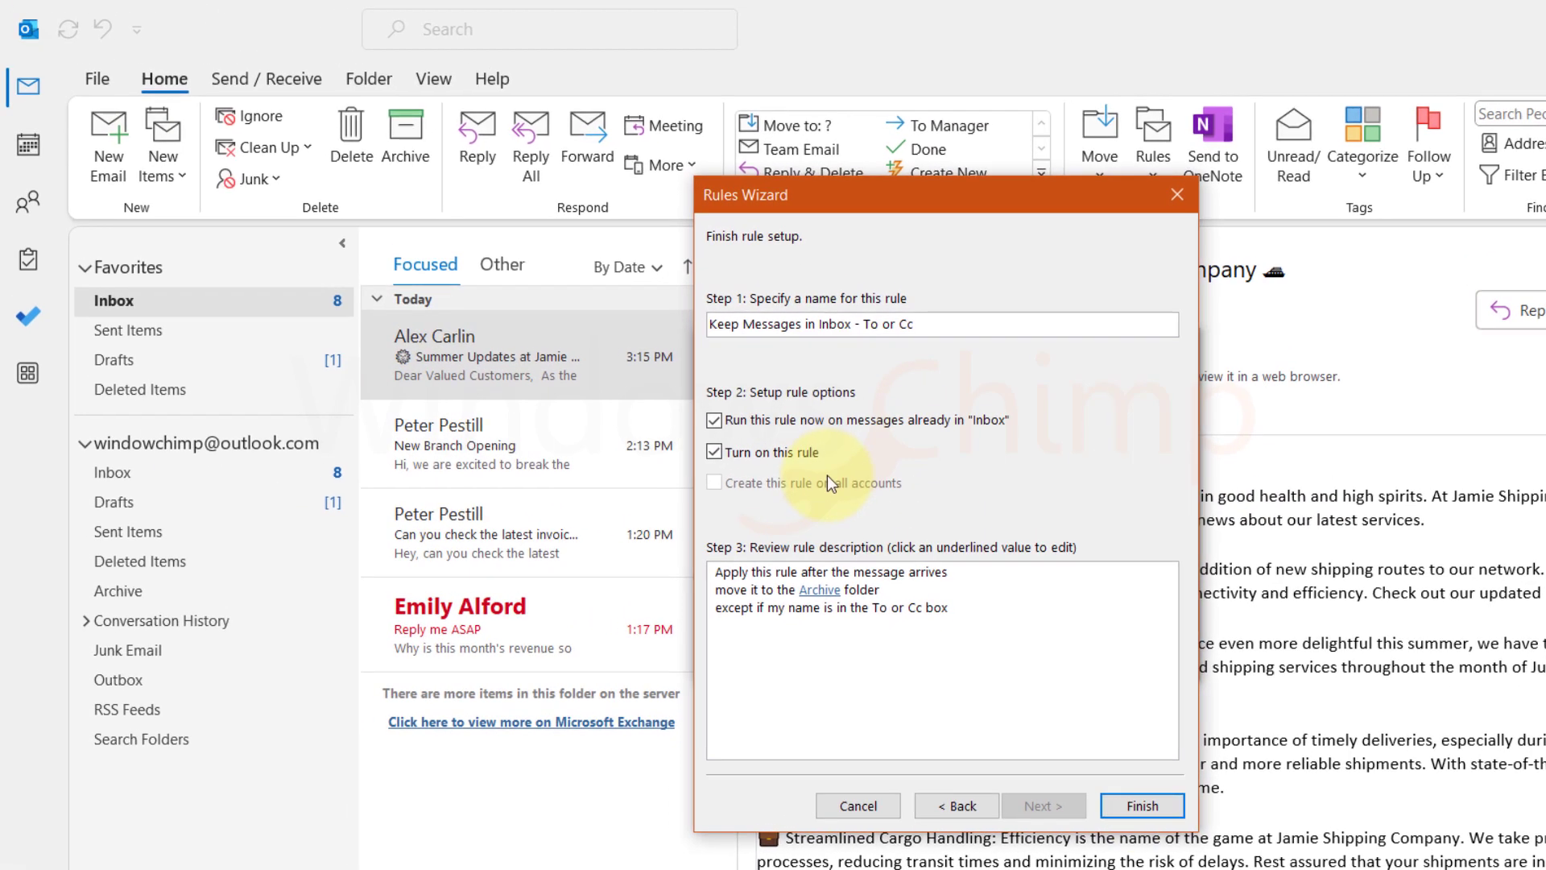
{"action": "left_click", "coordinate": [1005, 793]}
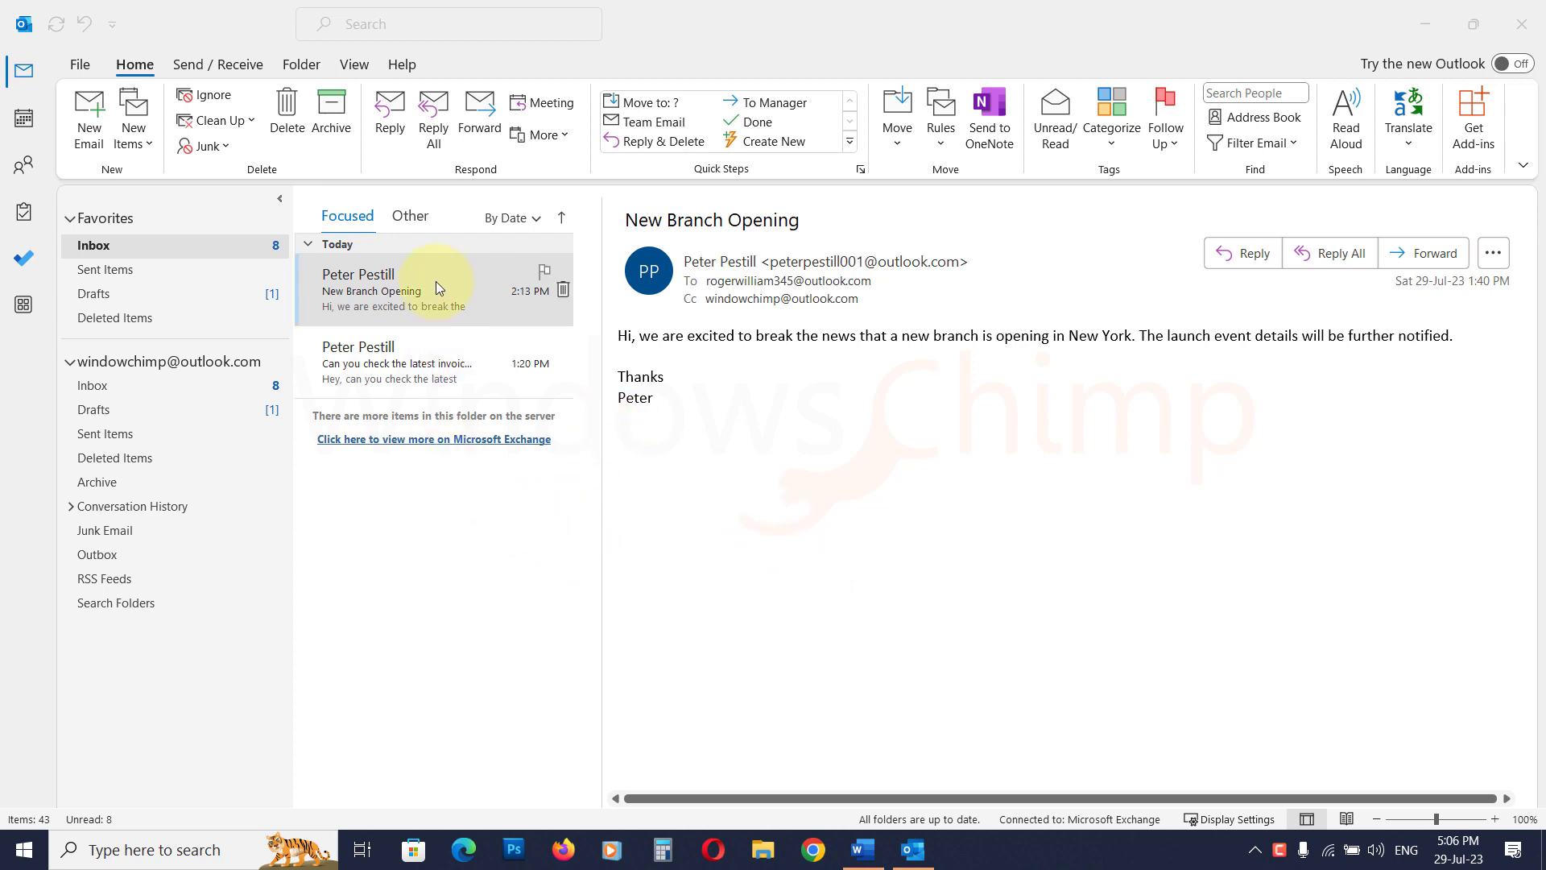
Open the New Branch Opening message in the two-message Inbox.
{"action": "left_click", "coordinate": [403, 290]}
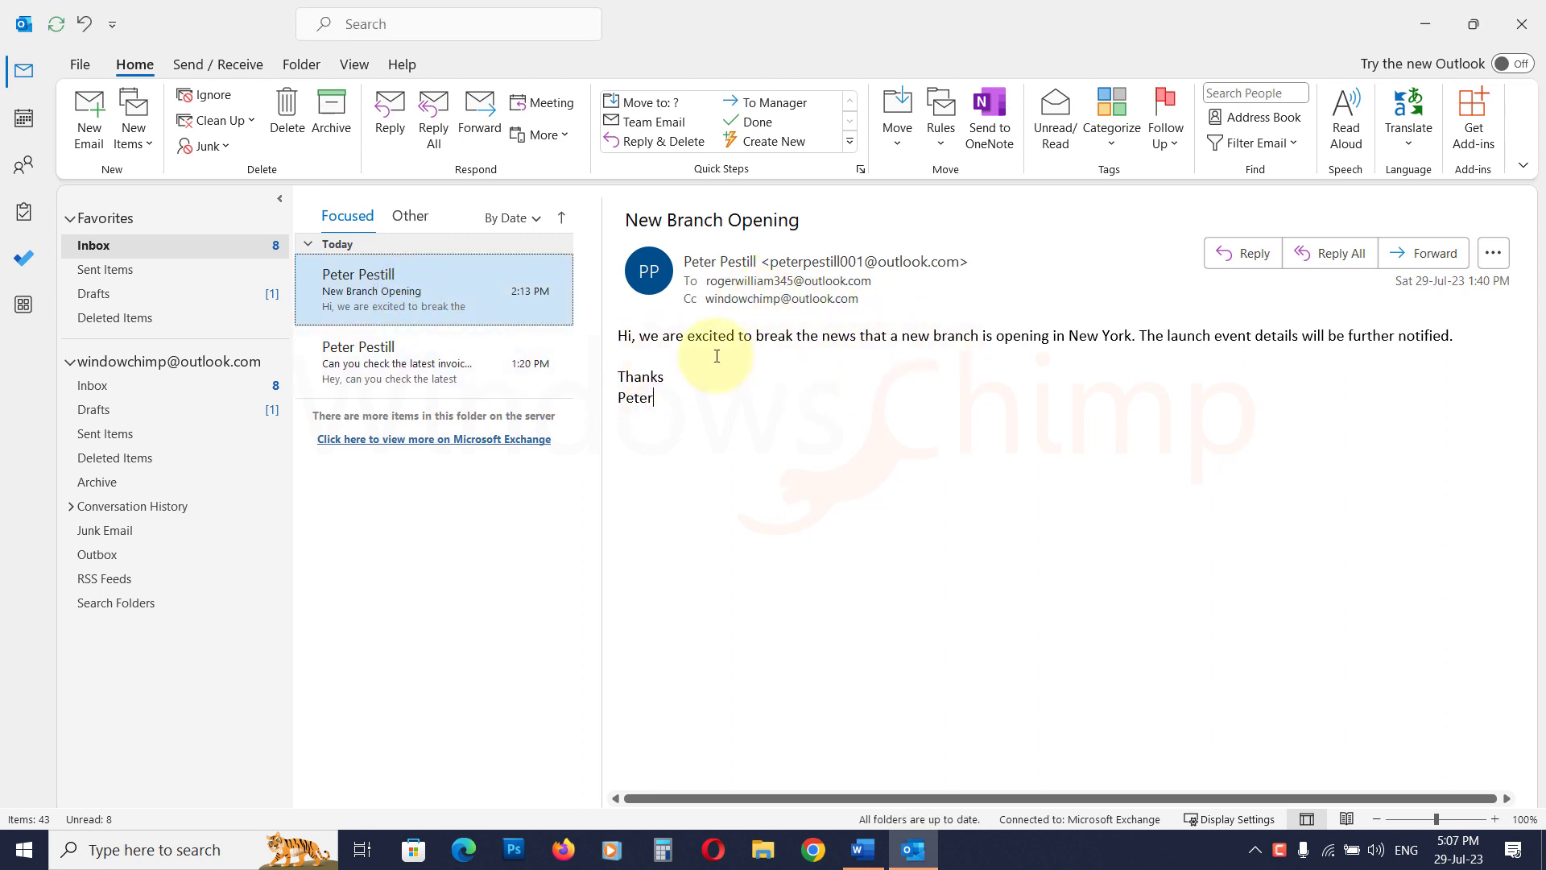
Archive New Branch Opening and flag the 'Can you check the latest invoice?' email for follow-up.
{"action": "left_click", "coordinate": [338, 111]}
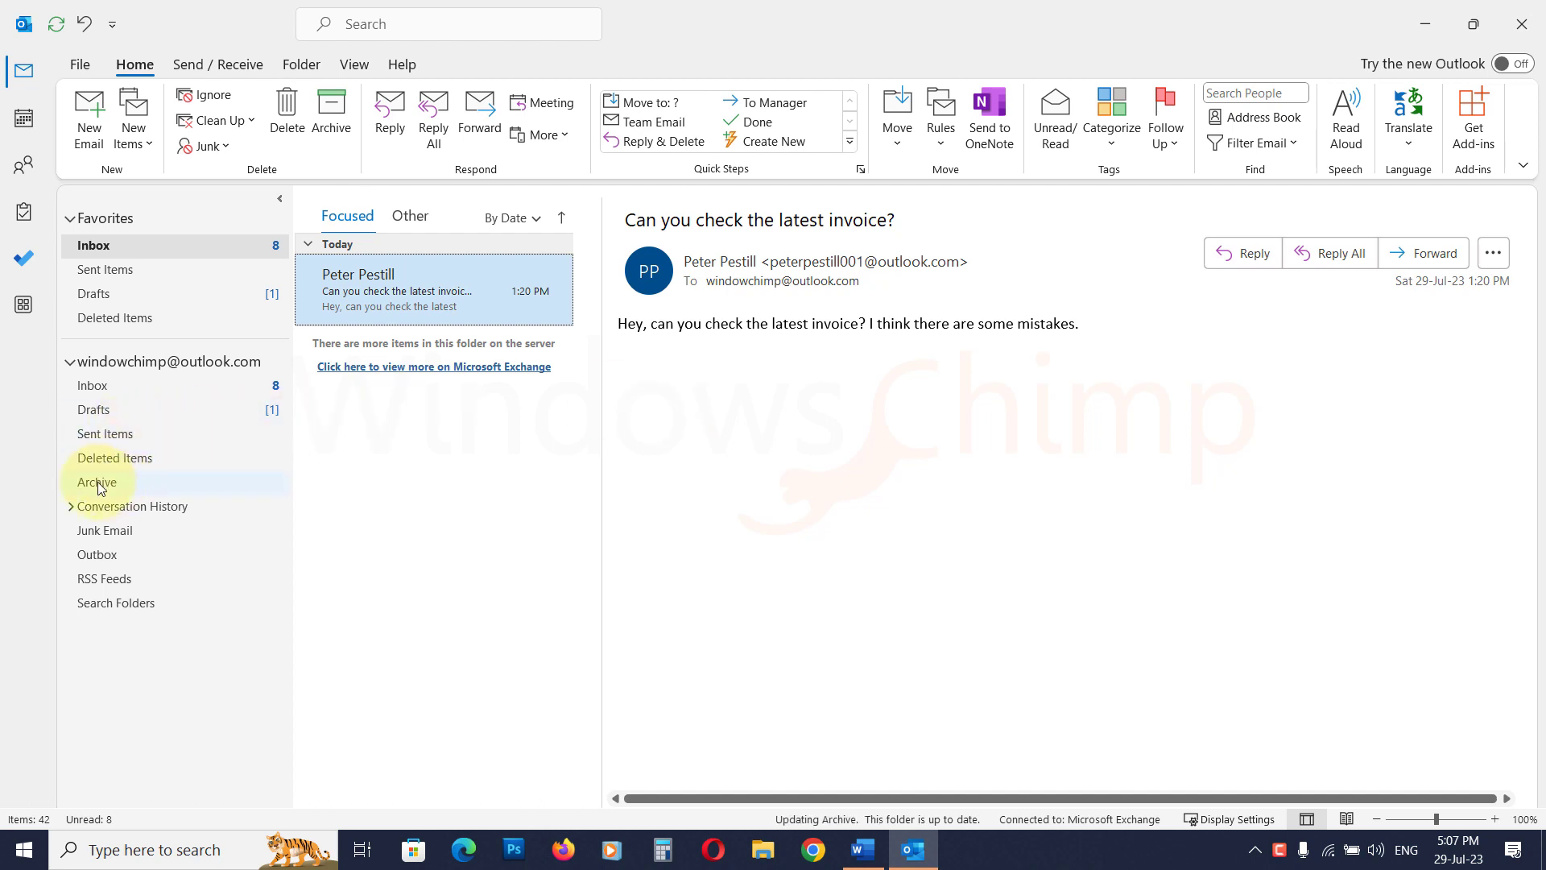
{"action": "left_click", "coordinate": [469, 26]}
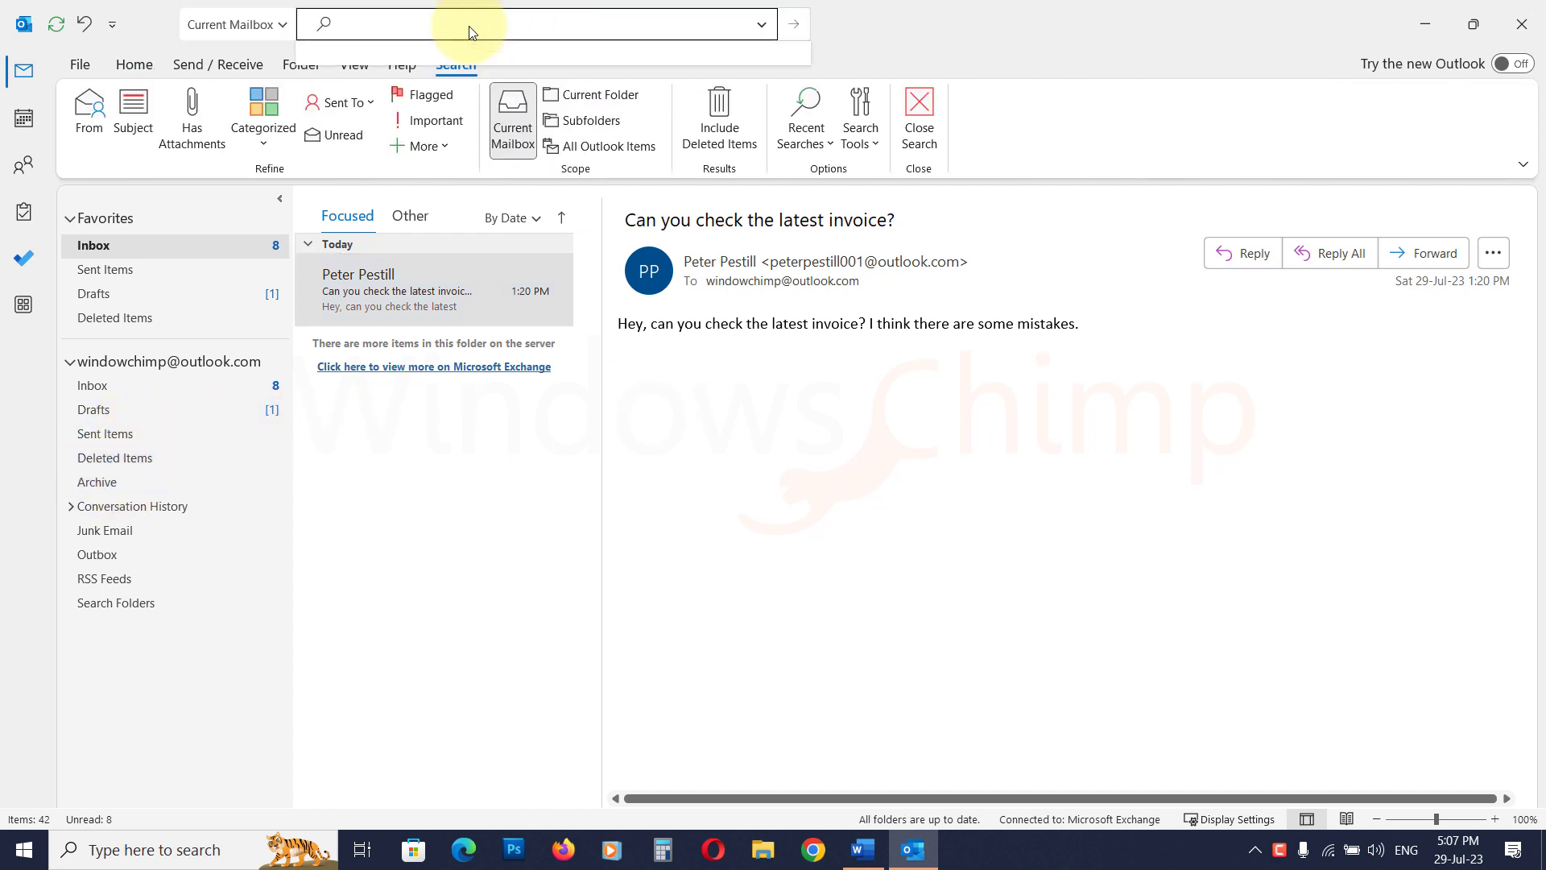
{"action": "left_click", "coordinate": [802, 568]}
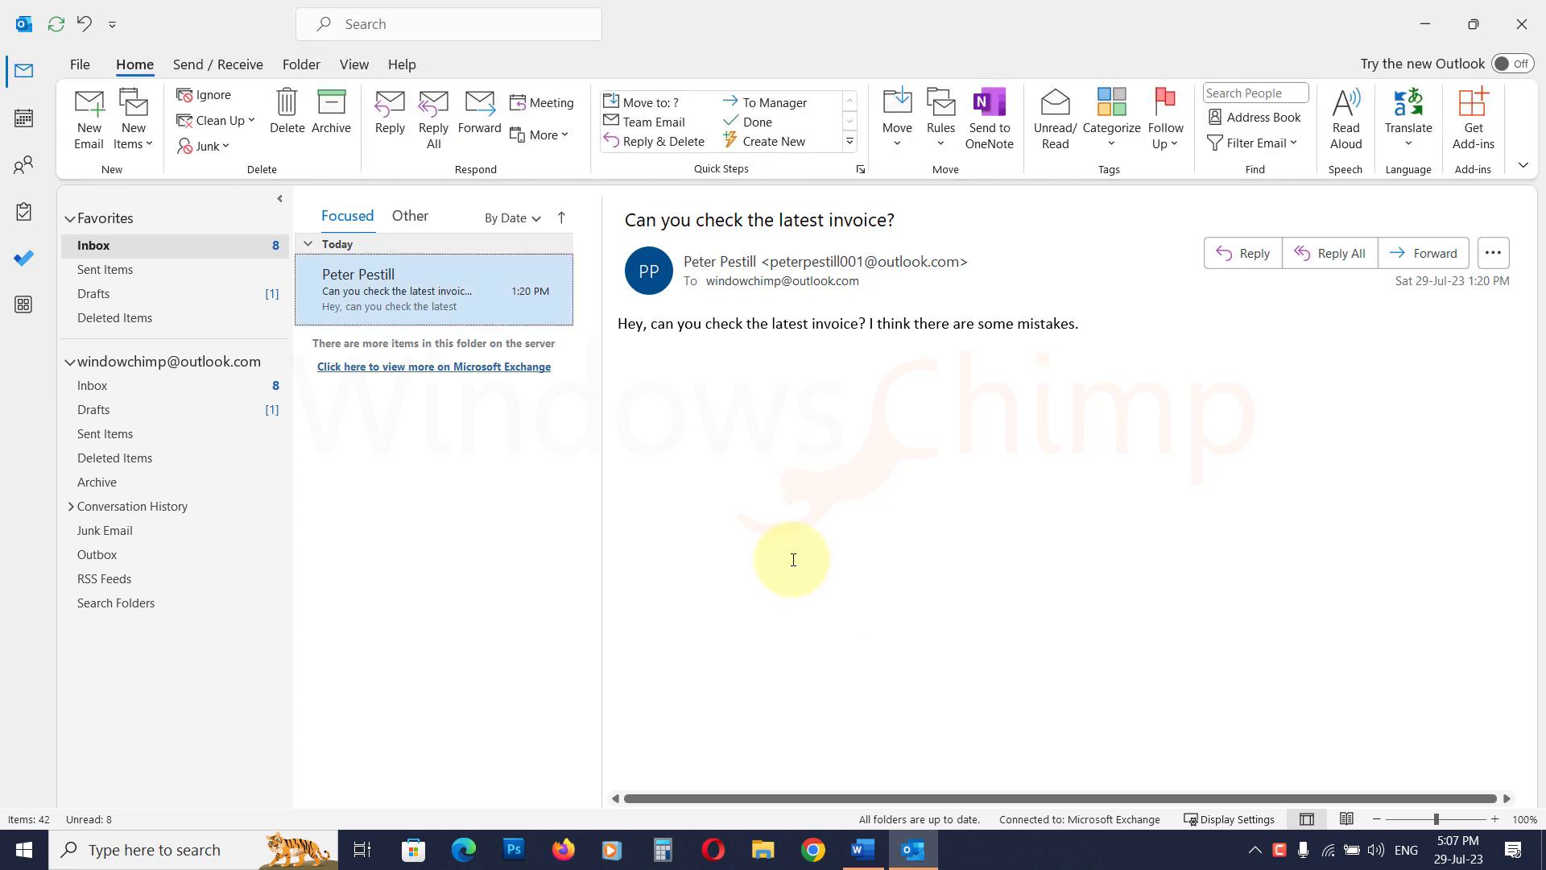
{"action": "left_click", "coordinate": [429, 293]}
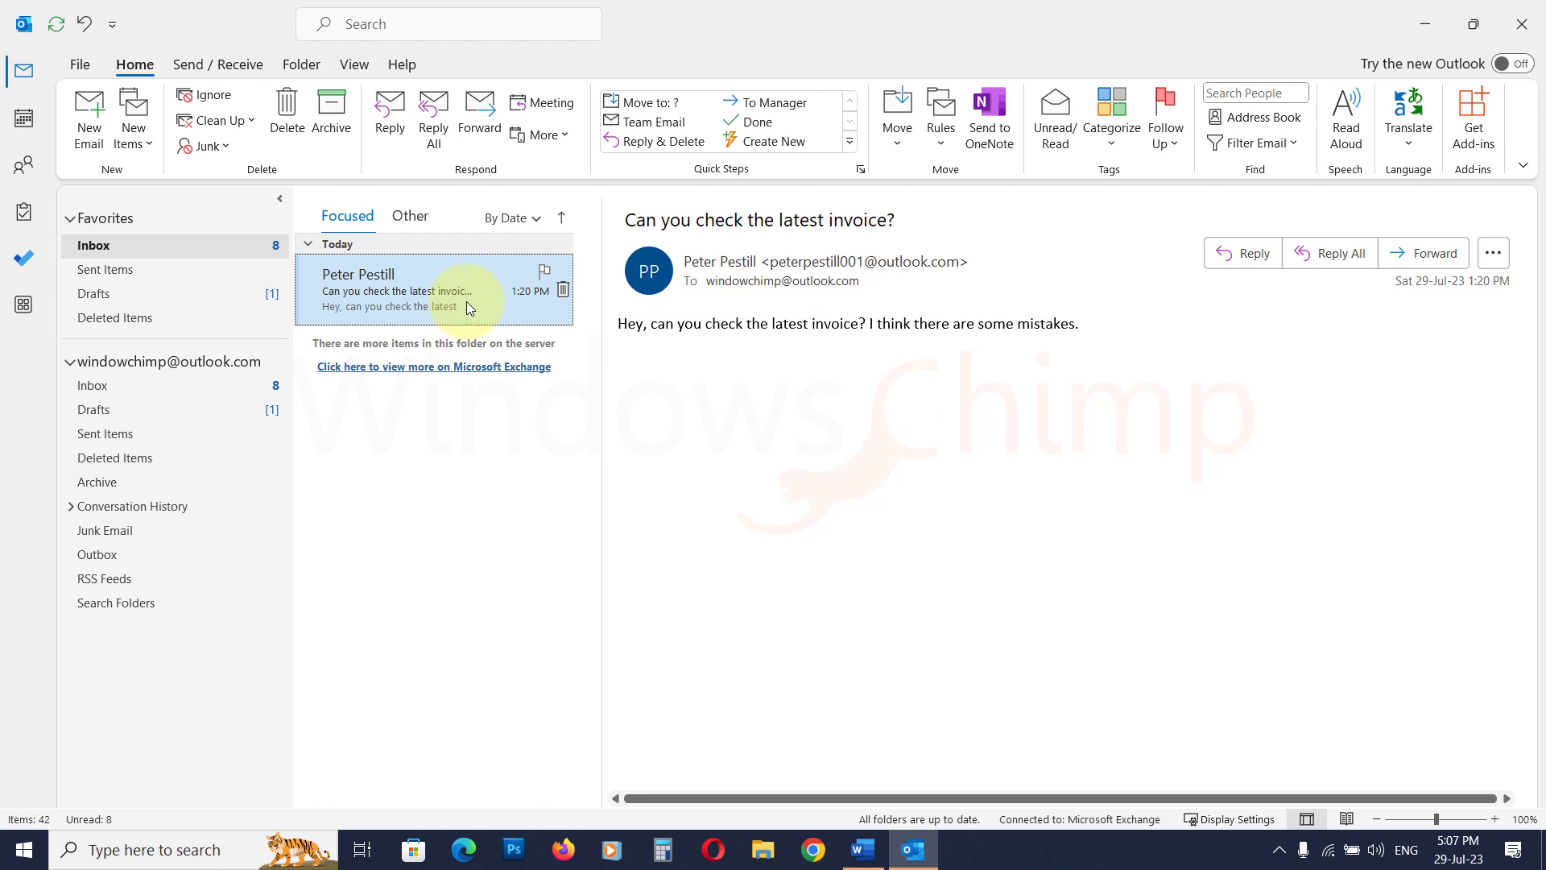
{"action": "left_click", "coordinate": [544, 273]}
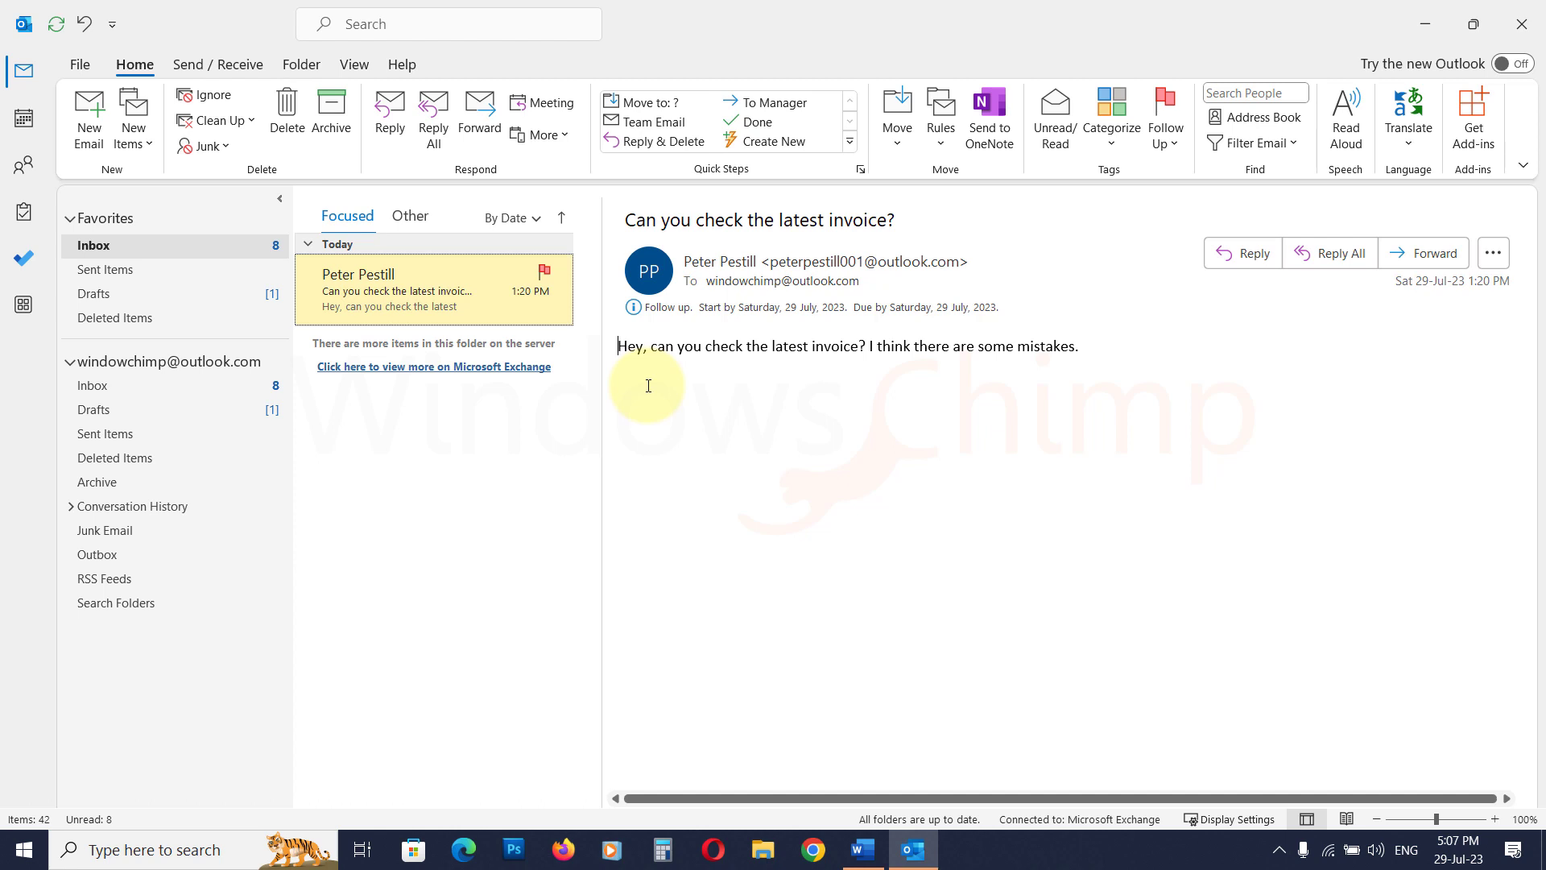
Archive the flagged invoice email, check its entry under Tasks, and open To Do.
{"action": "left_click", "coordinate": [336, 128]}
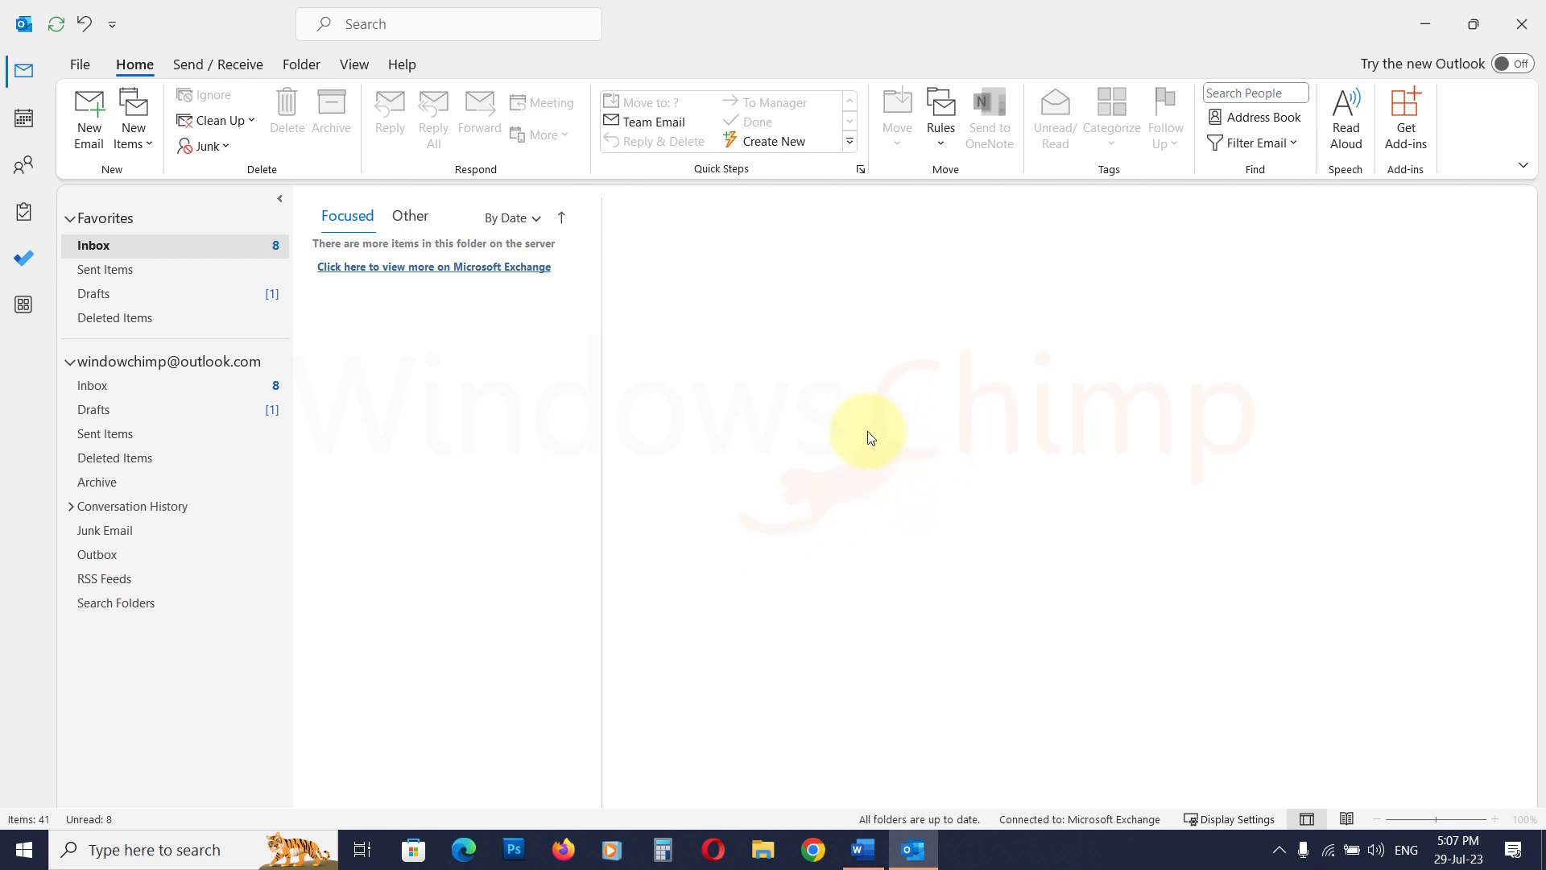
{"action": "left_click", "coordinate": [25, 213]}
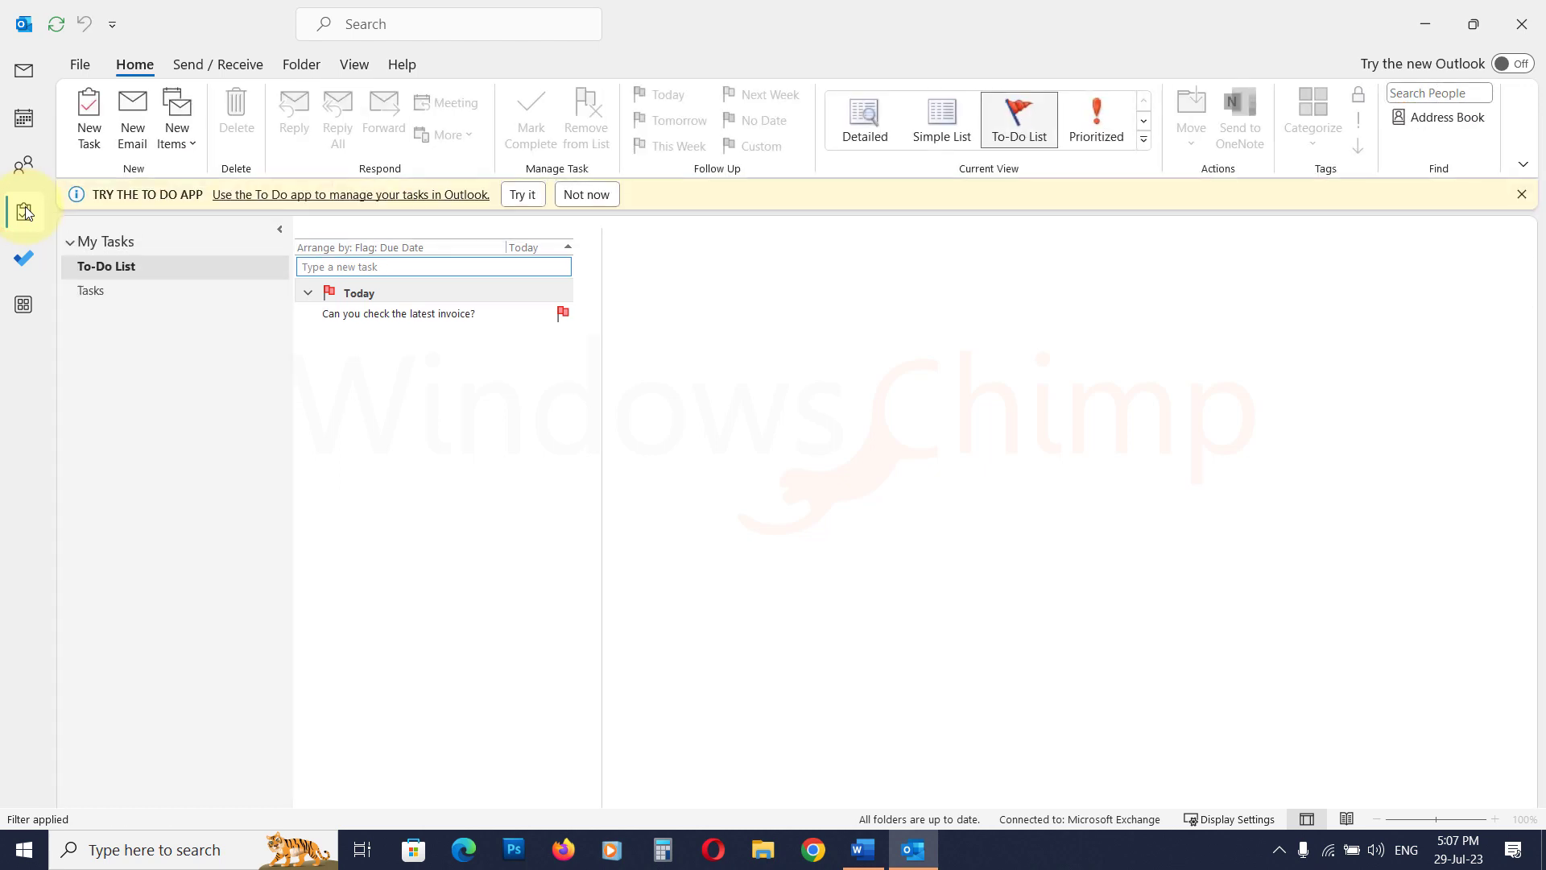
{"action": "left_click", "coordinate": [359, 316]}
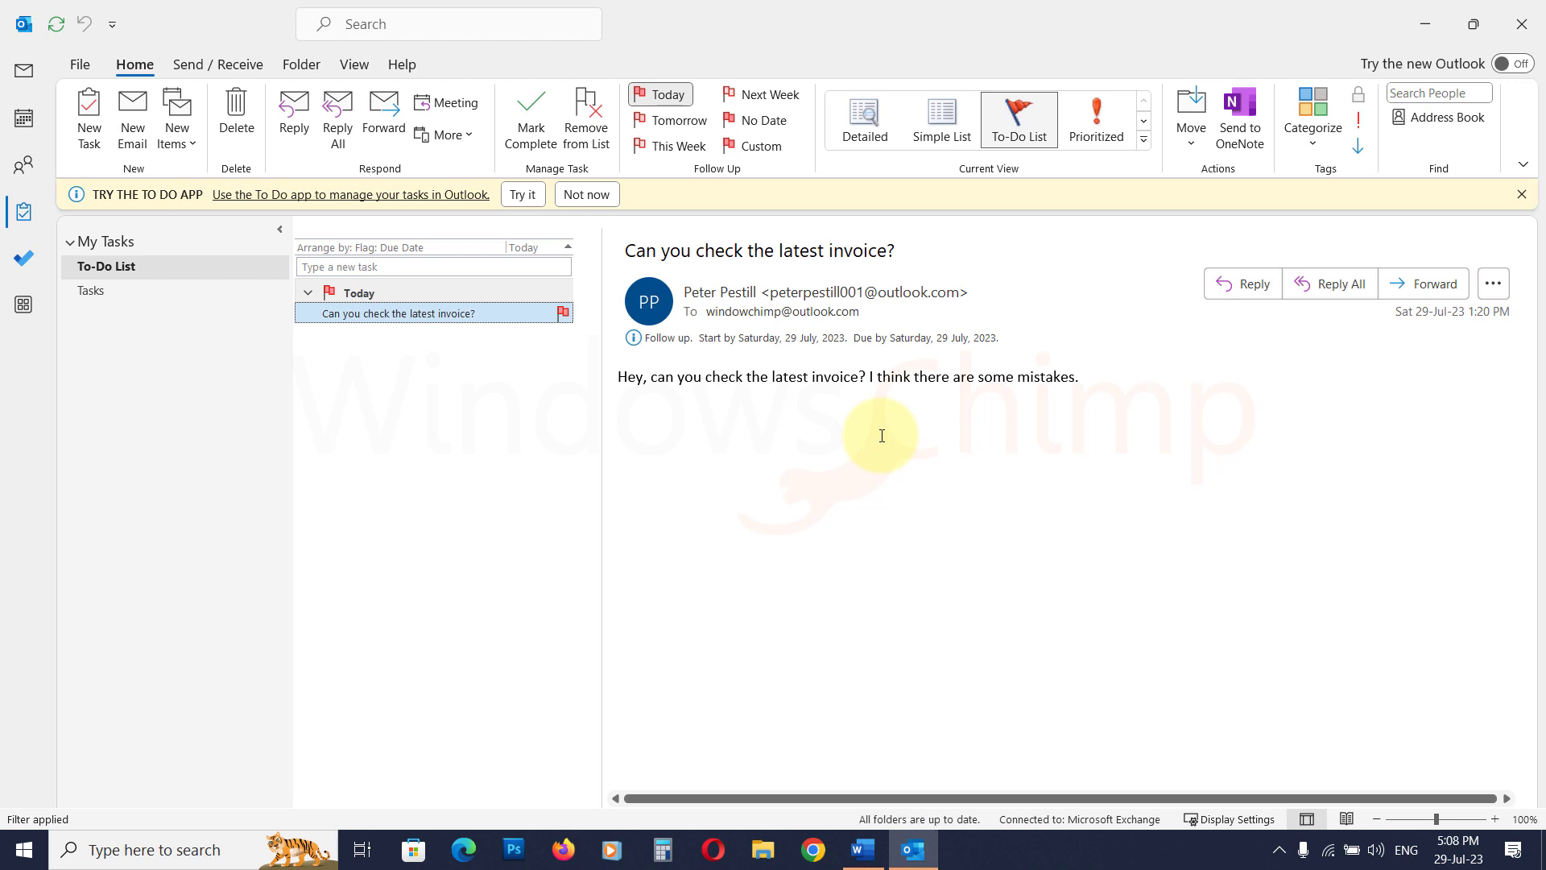
{"action": "left_click", "coordinate": [32, 264]}
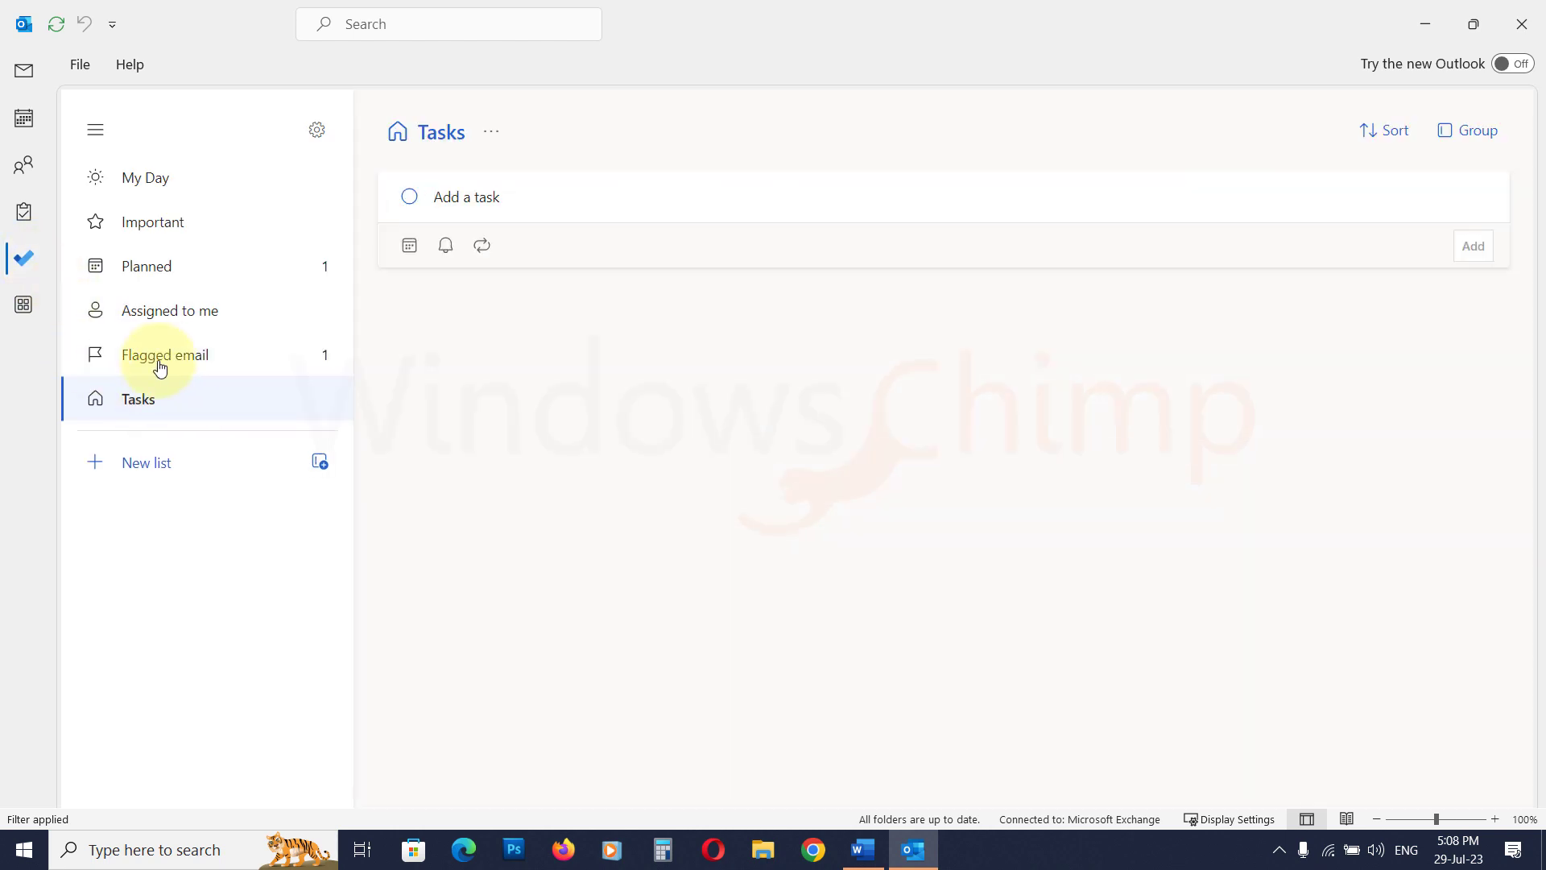
From the Flagged email list, add the invoice task to My Day and open it there.
{"action": "left_click", "coordinate": [157, 361]}
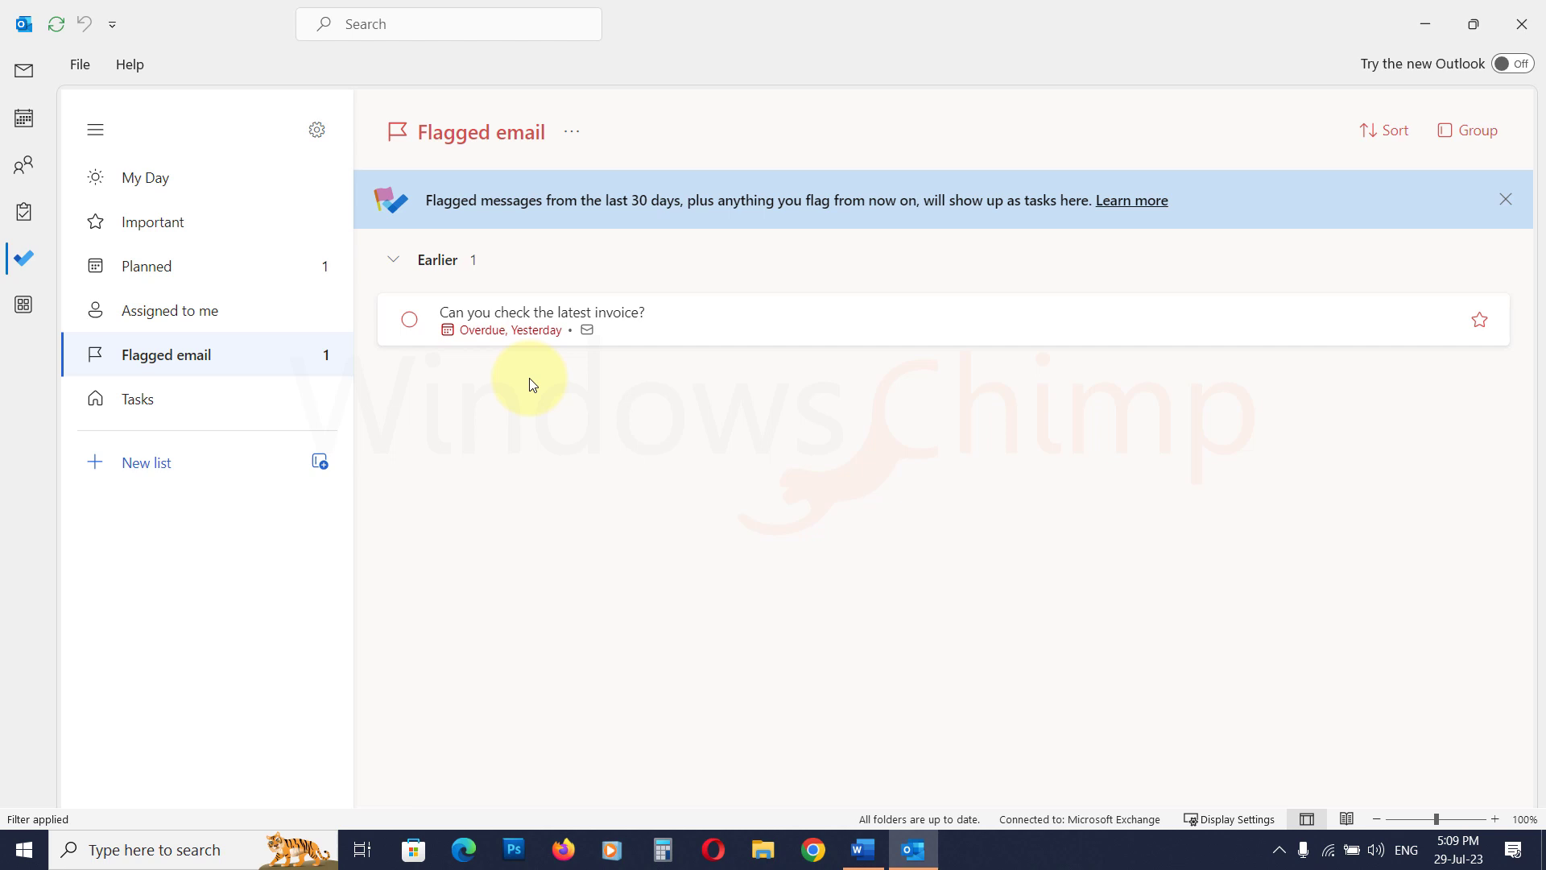
{"action": "right_click", "coordinate": [626, 311]}
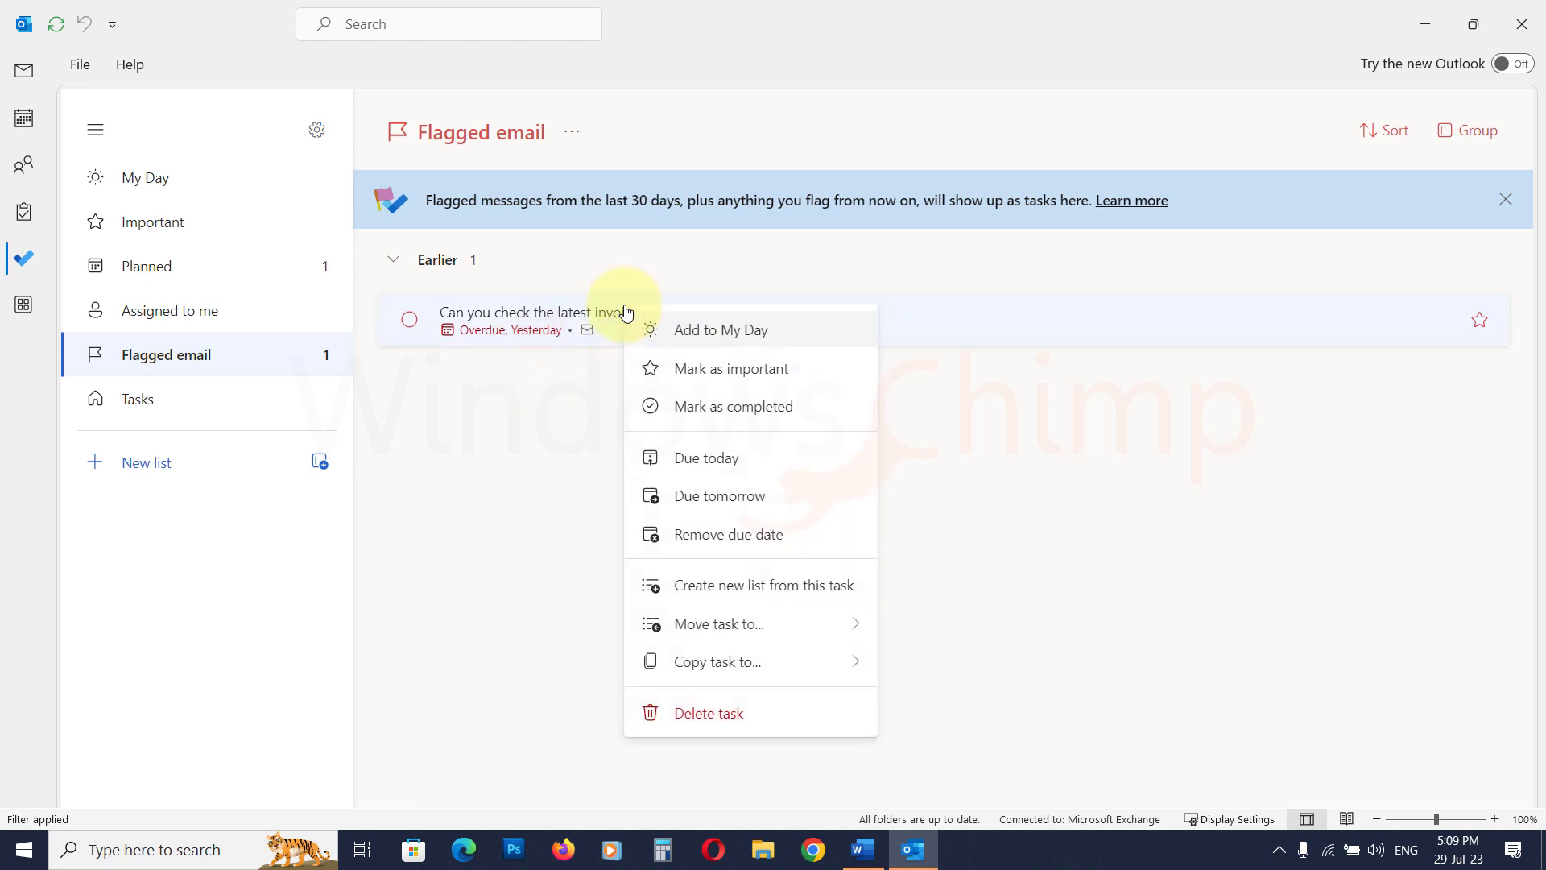
{"action": "left_click", "coordinate": [684, 330]}
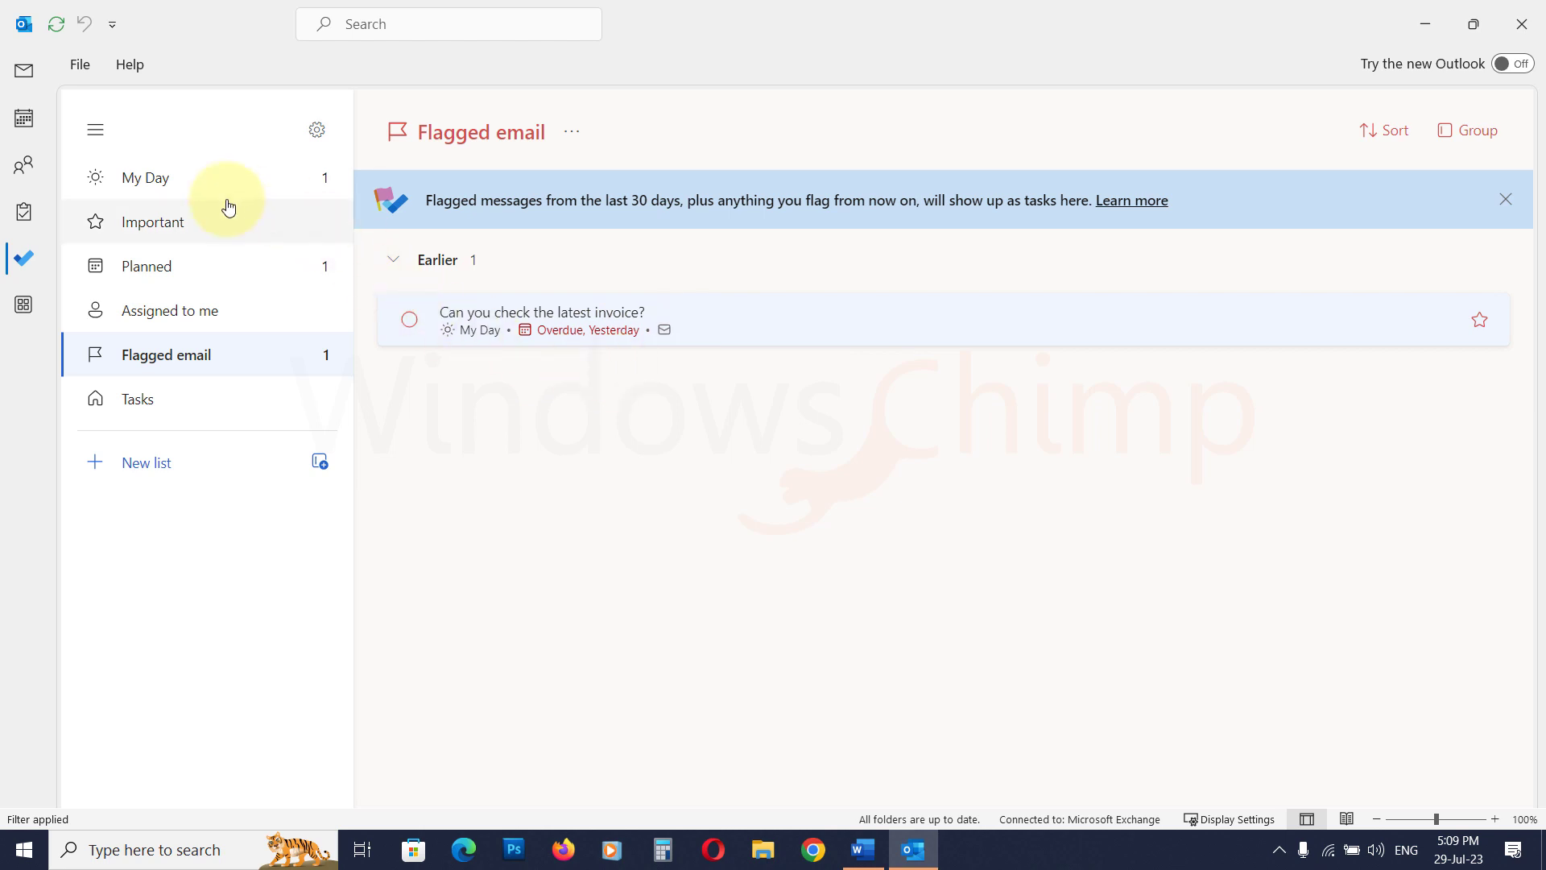
{"action": "left_click", "coordinate": [181, 178]}
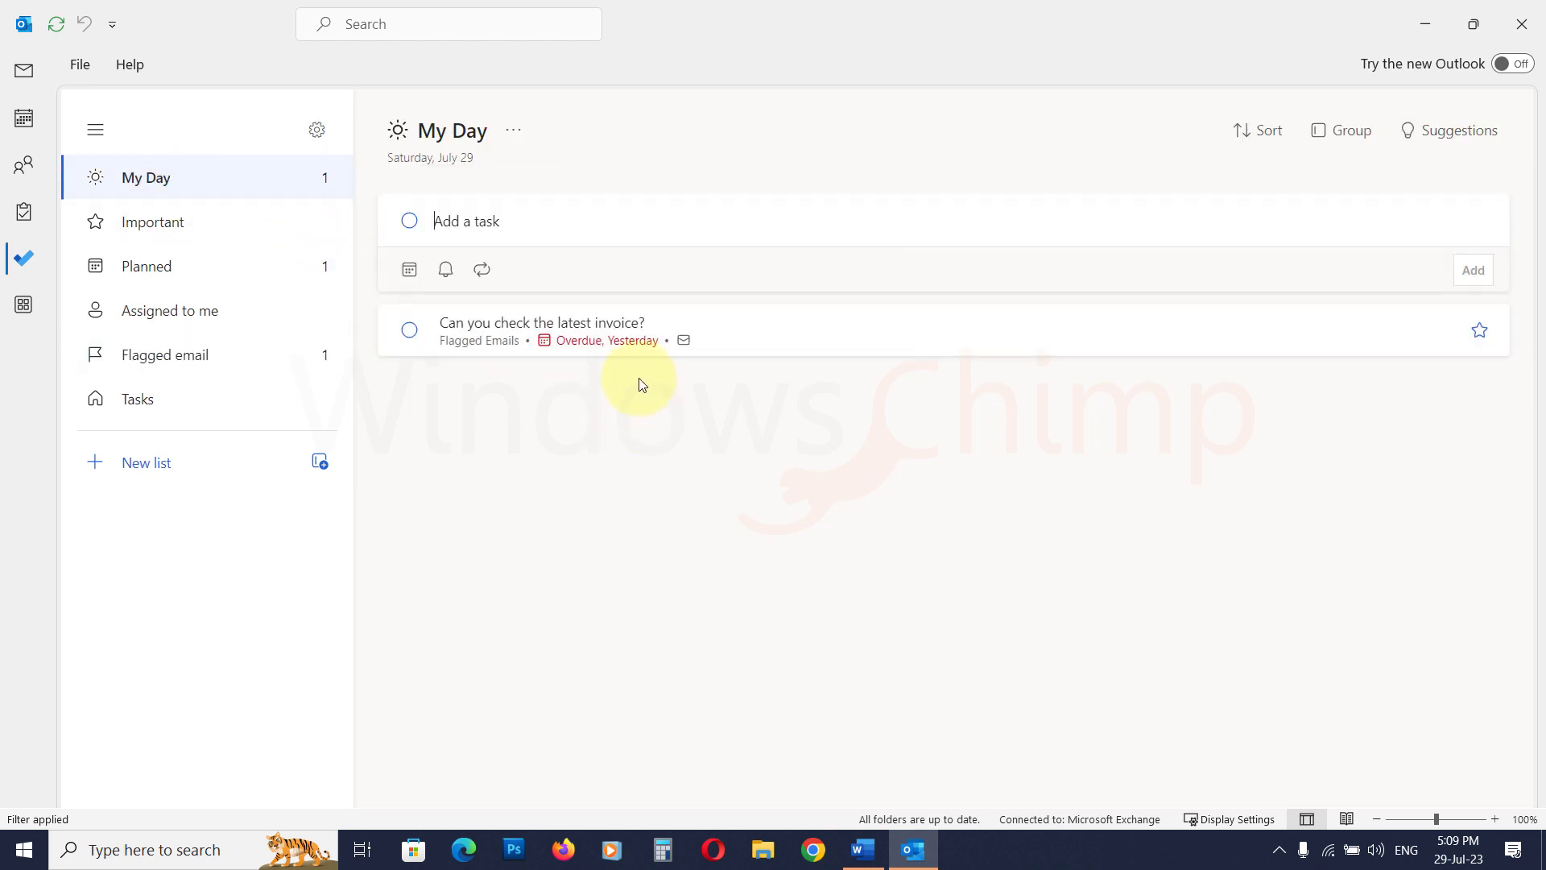
{"action": "left_click", "coordinate": [491, 337]}
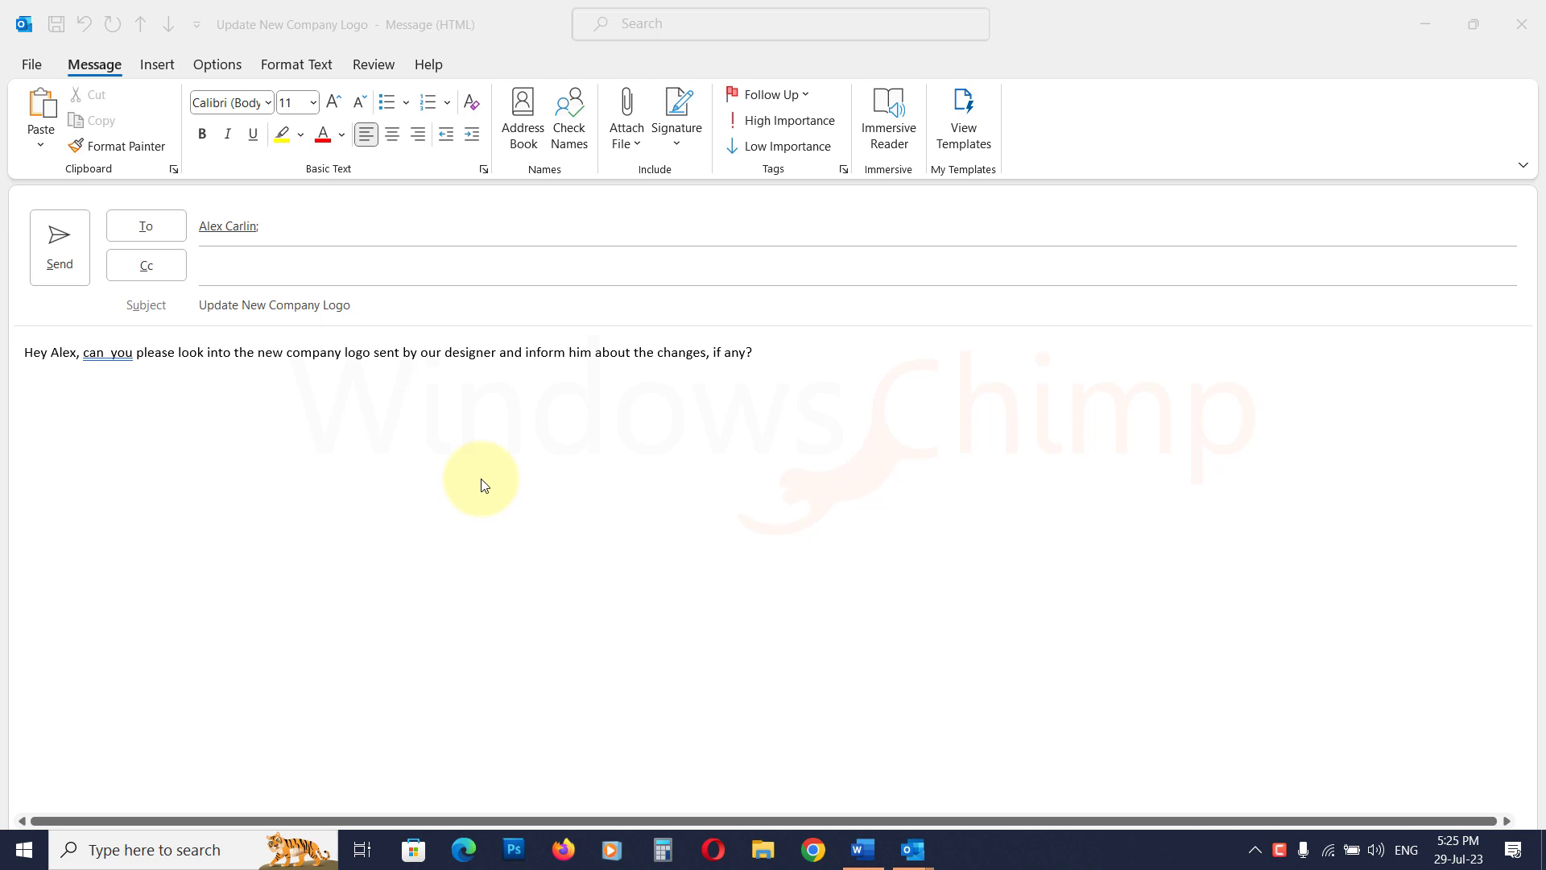
Flag the 'Update New Company Logo' message for follow-up with No Date and send it.
{"action": "left_click", "coordinate": [809, 96]}
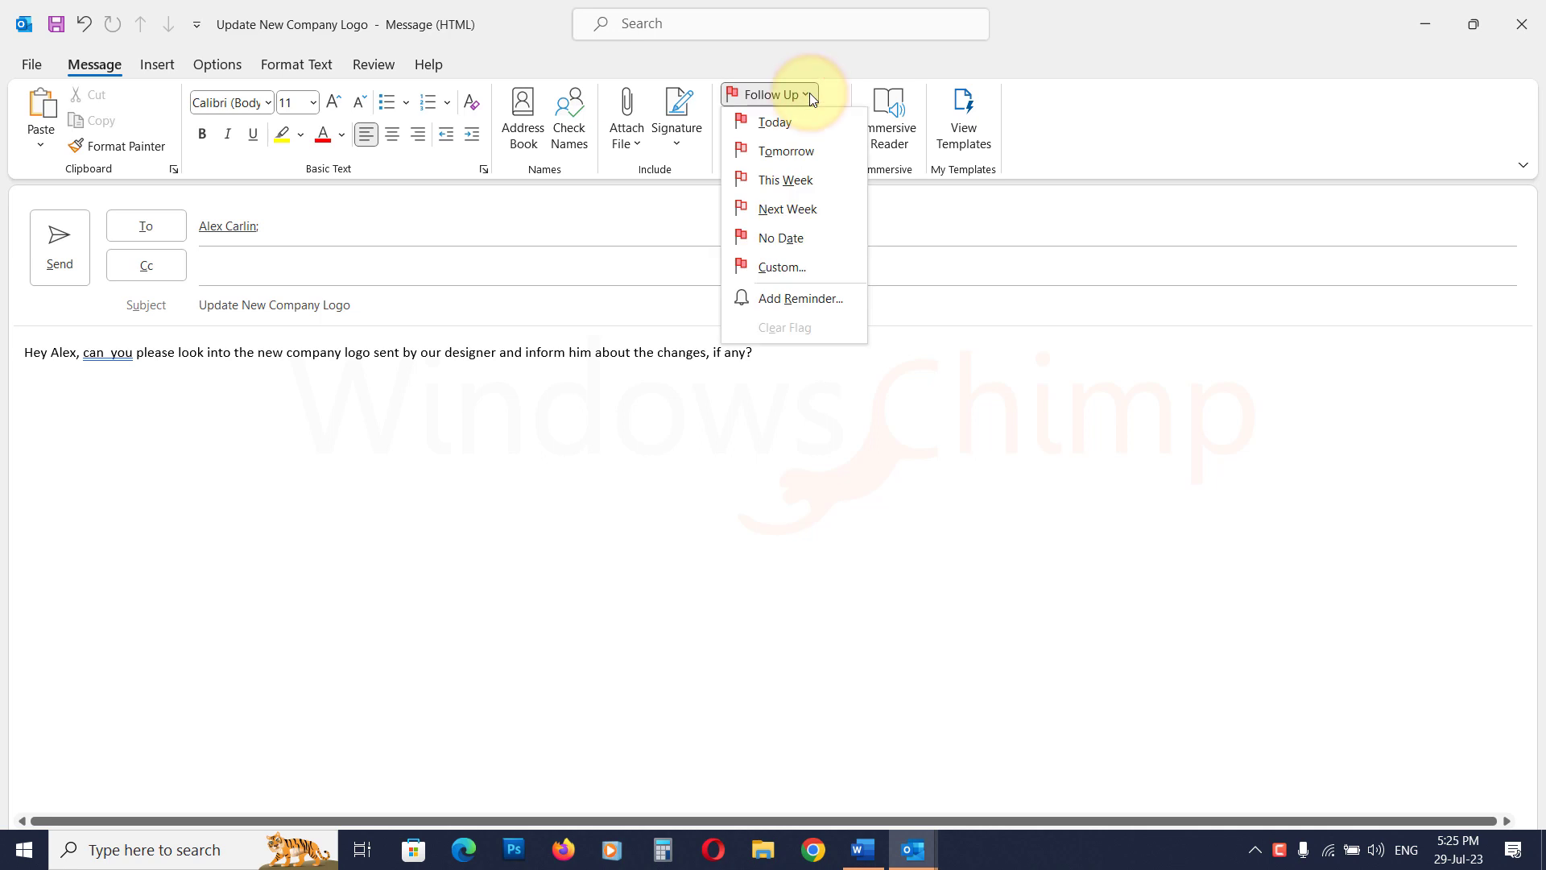
{"action": "left_click", "coordinate": [788, 236]}
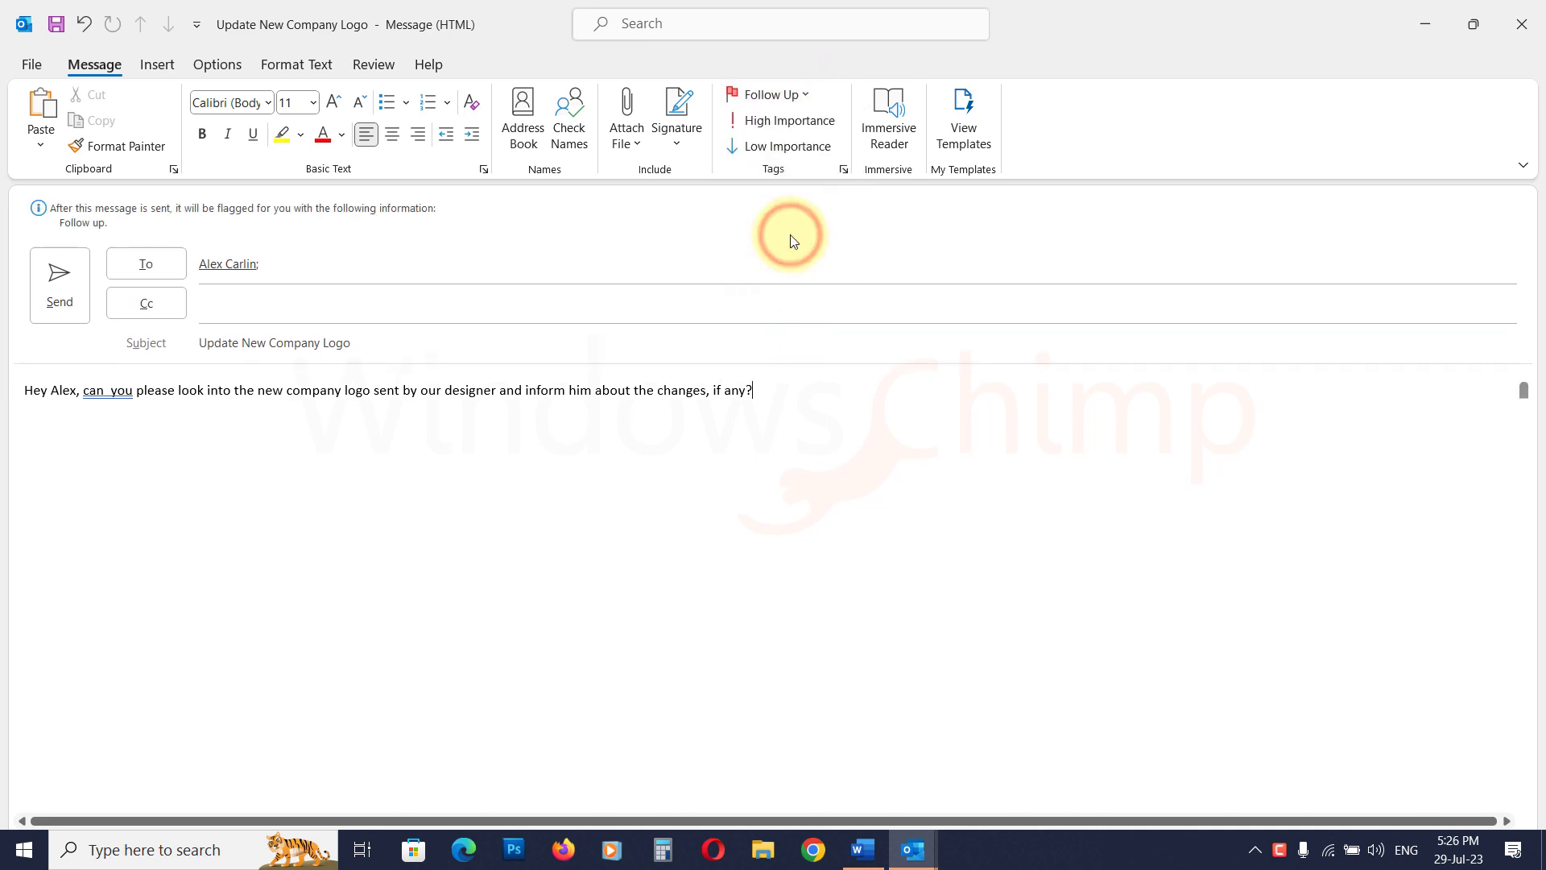
{"action": "left_click", "coordinate": [71, 288]}
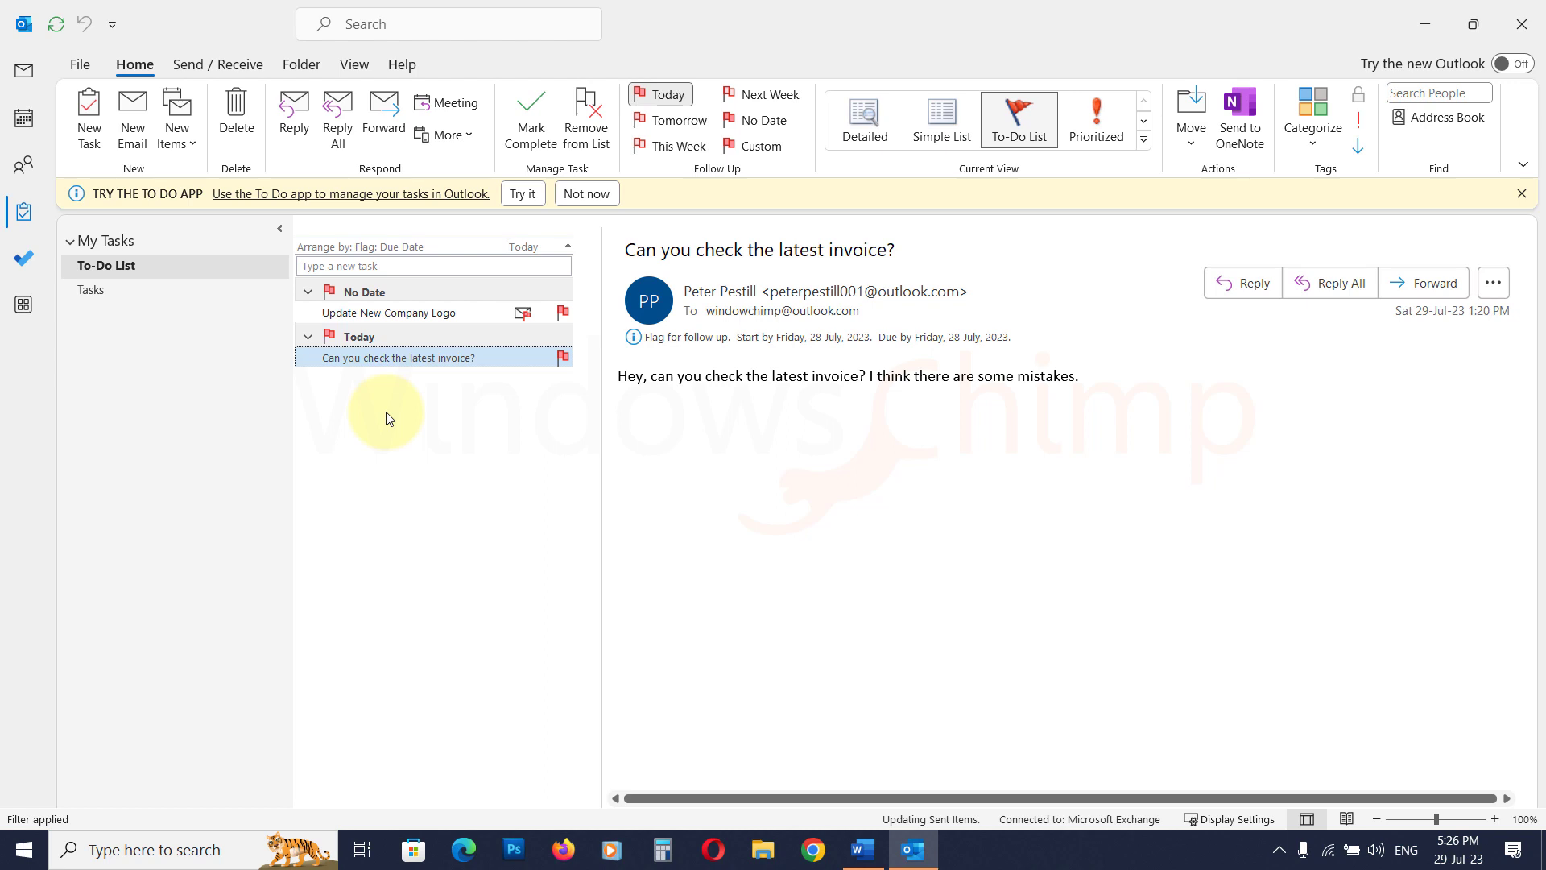
Create a red 'Waiting for Response' category and assign it to the Update New Company Logo task.
{"action": "left_click", "coordinate": [402, 283]}
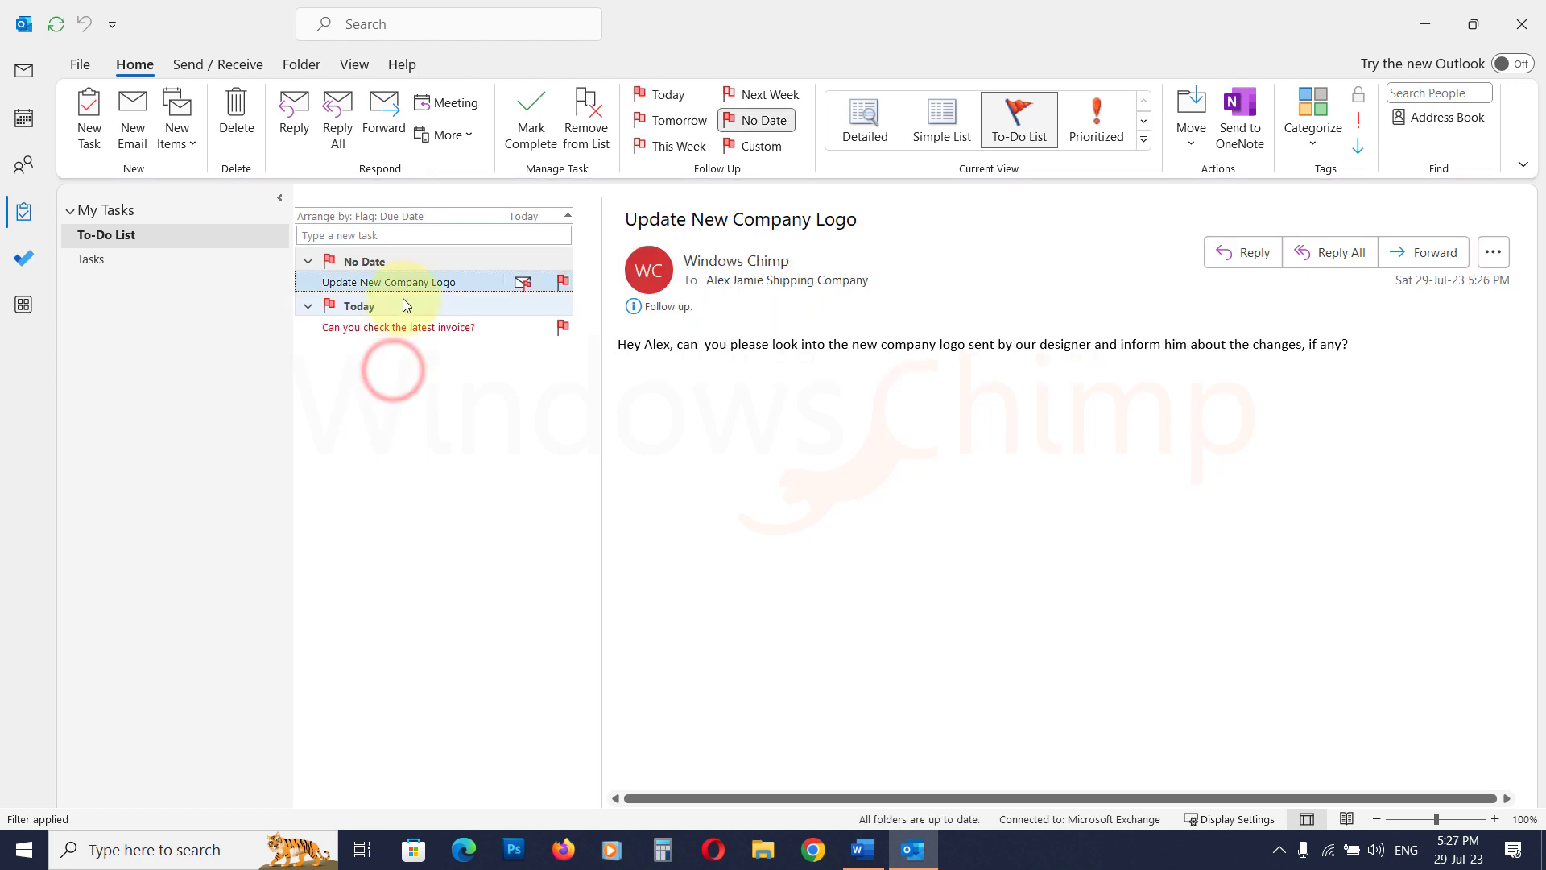
{"action": "right_click", "coordinate": [473, 281]}
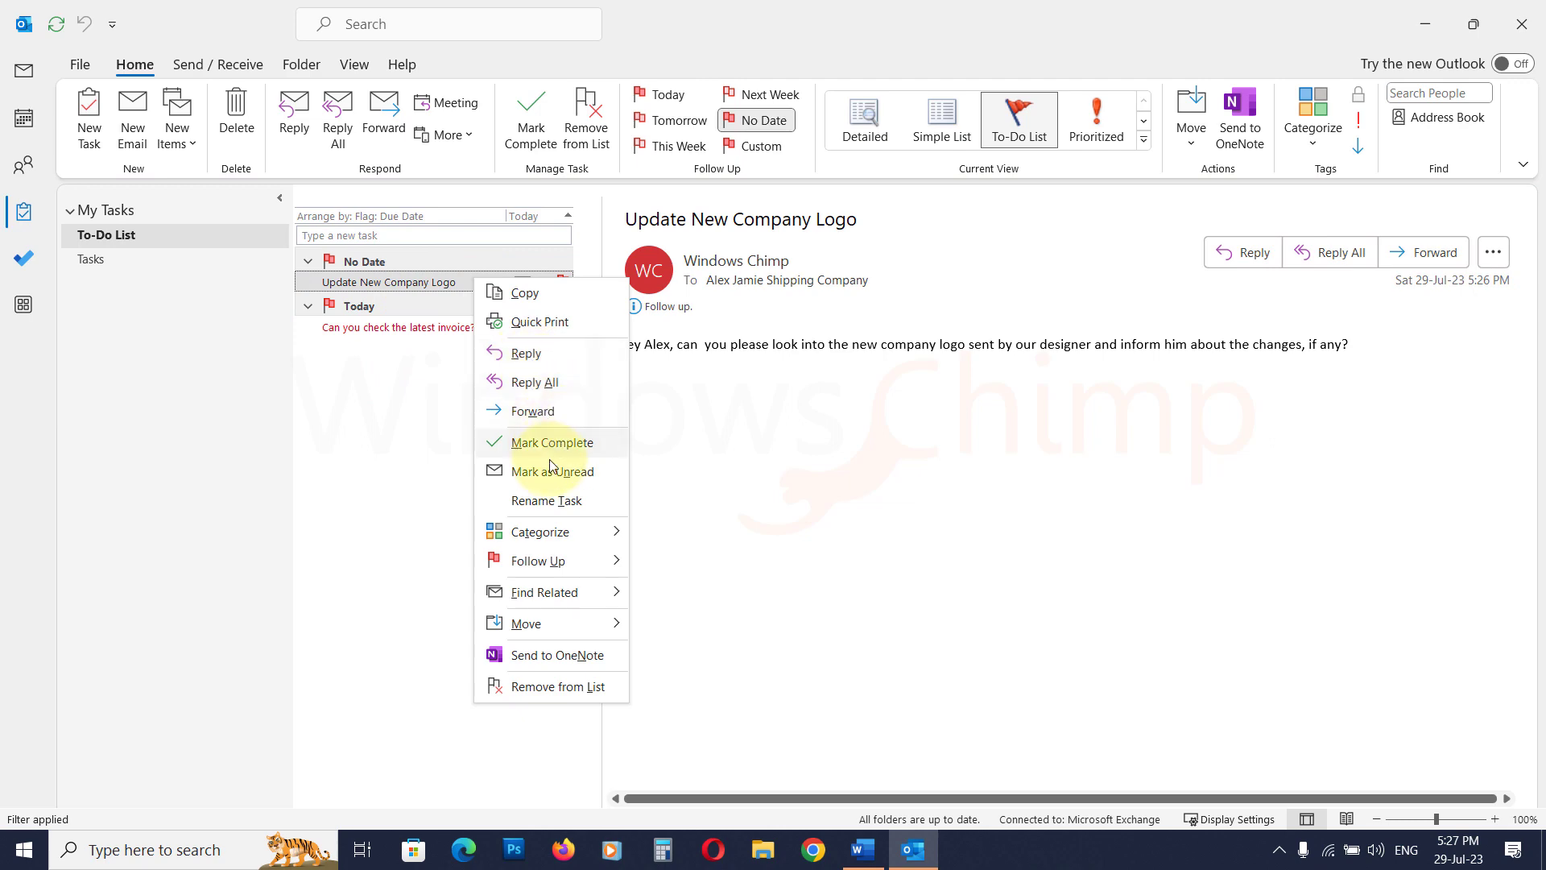
{"action": "mouse_move", "coordinate": [620, 532]}
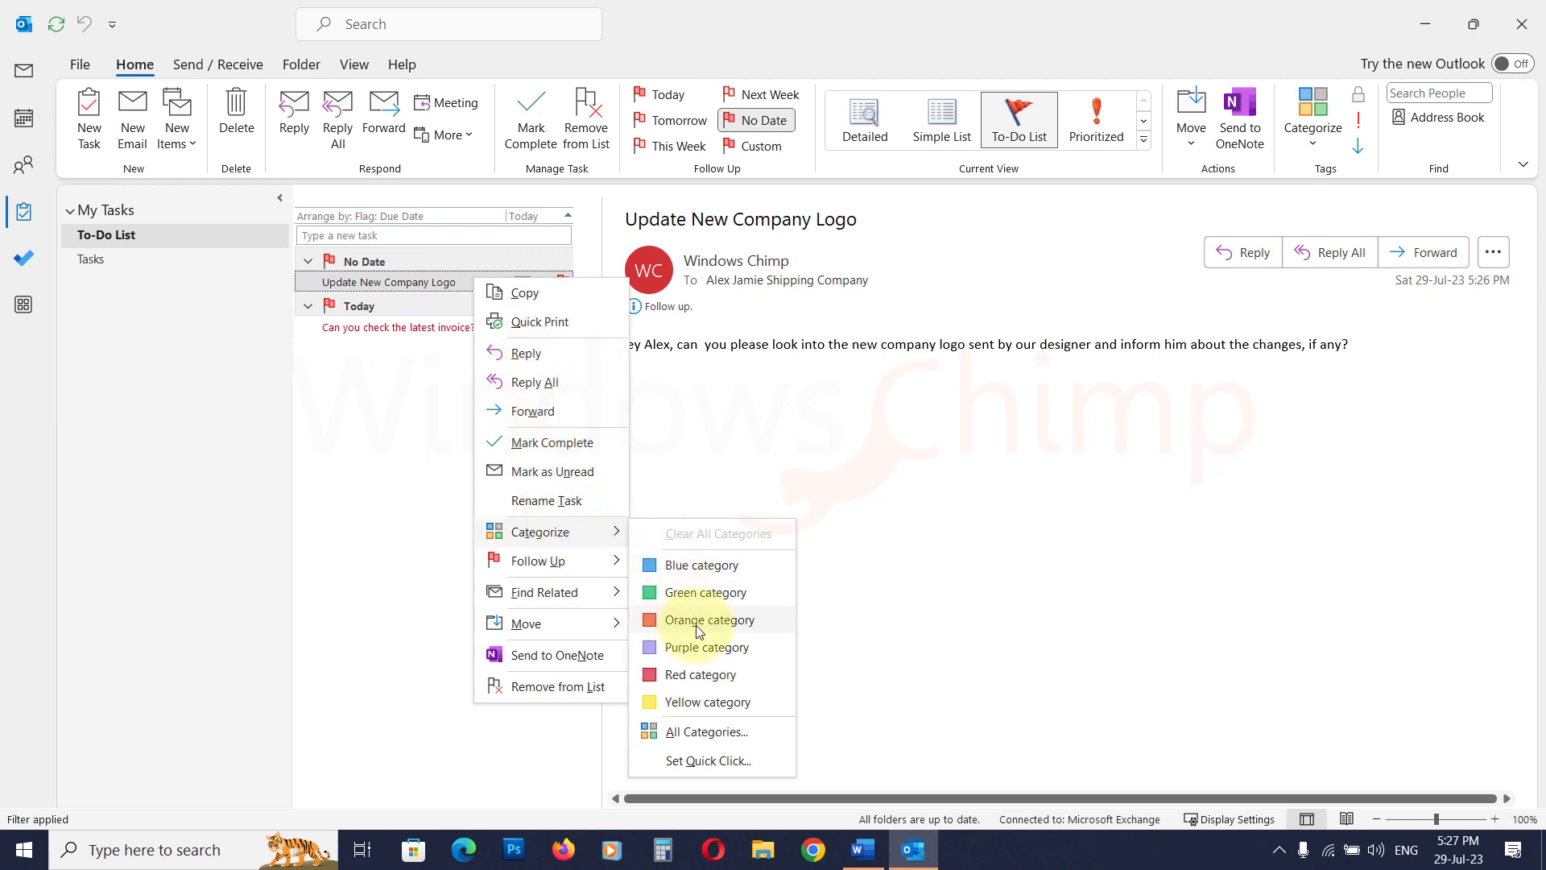
{"action": "left_click", "coordinate": [711, 737]}
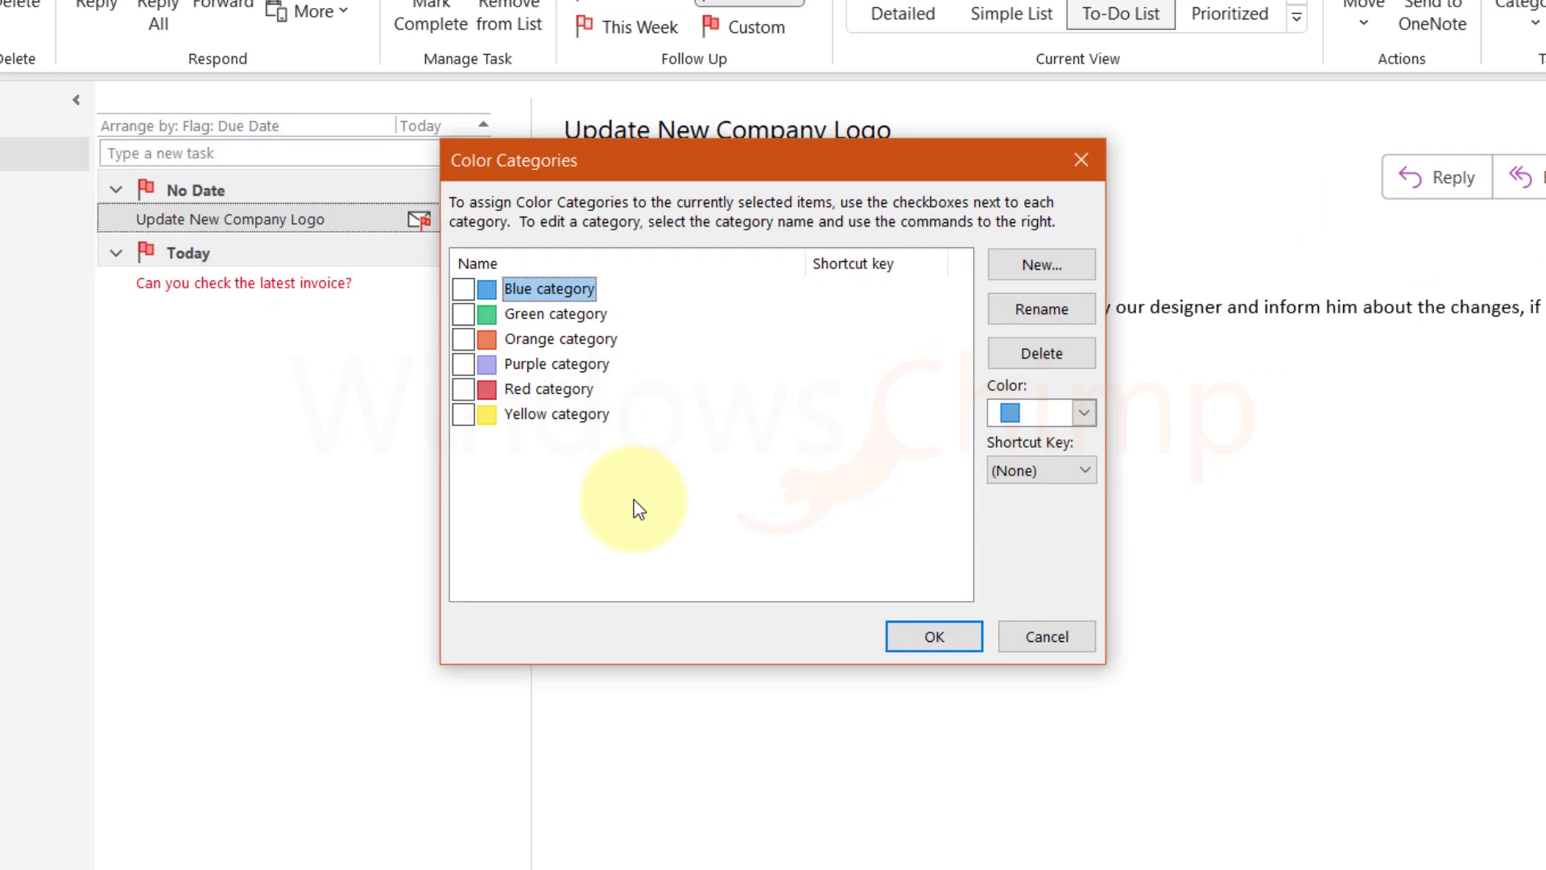
{"action": "left_click", "coordinate": [1026, 264]}
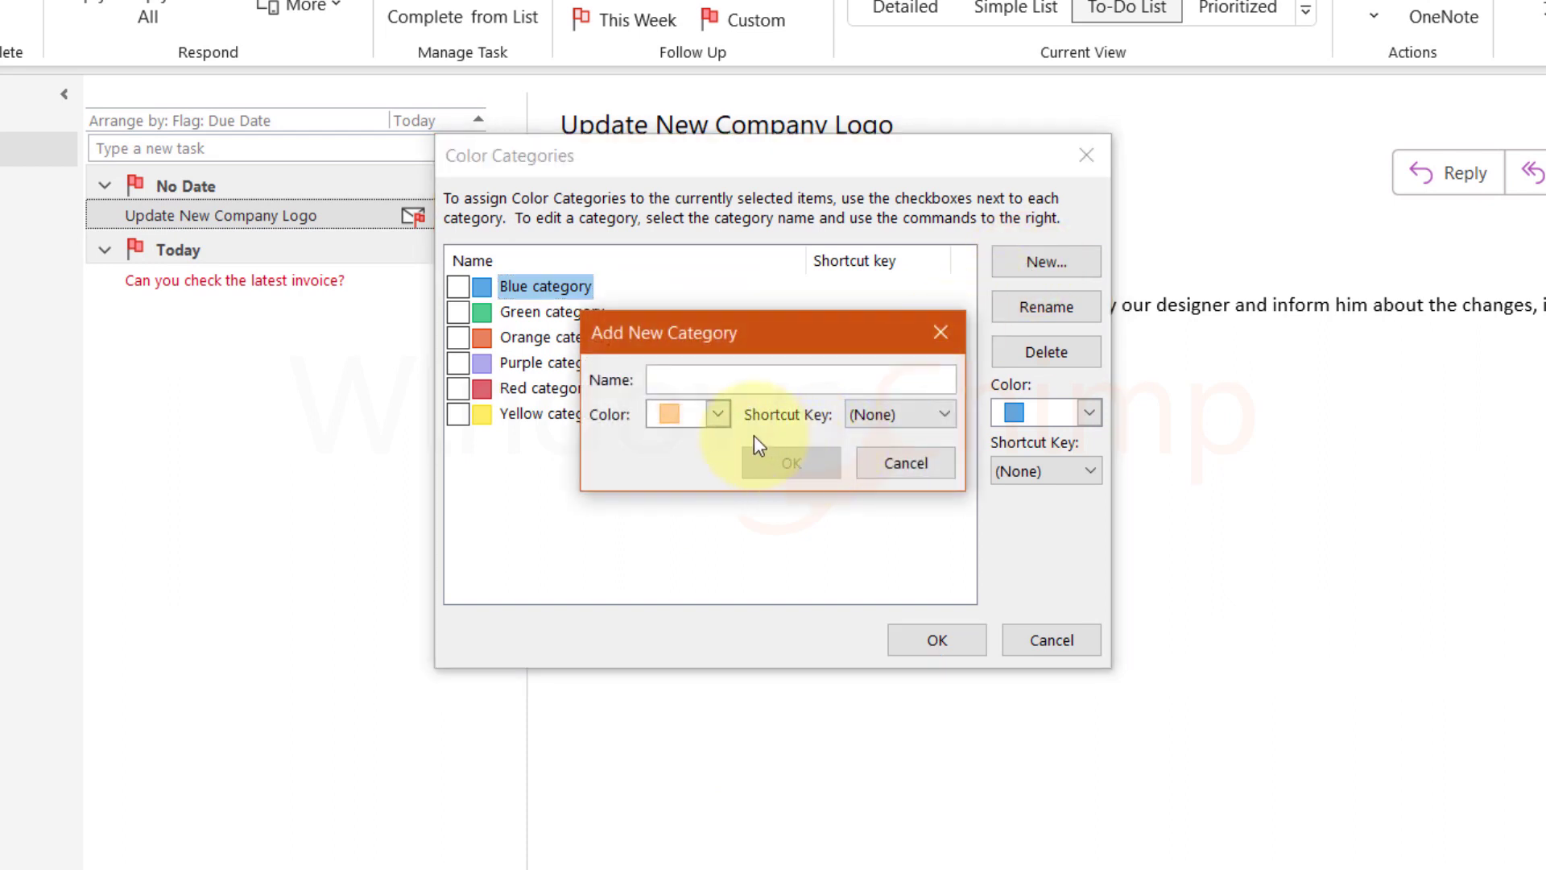
{"action": "type", "text": "Waiting for Response"}
{"action": "left_click", "coordinate": [717, 416]}
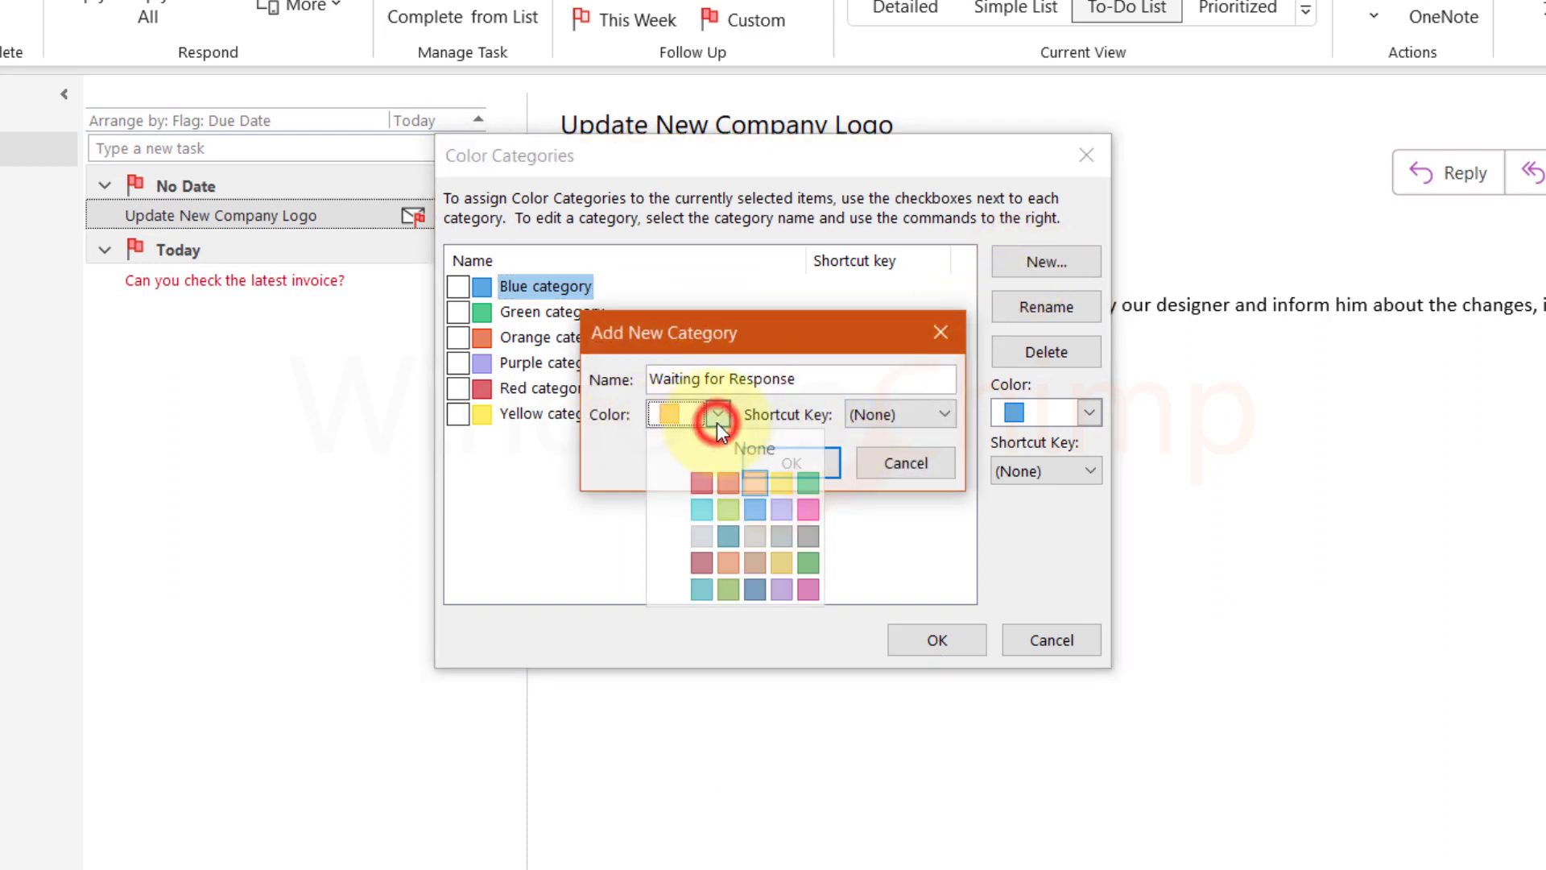
{"action": "left_click", "coordinate": [704, 485]}
{"action": "left_click", "coordinate": [791, 464]}
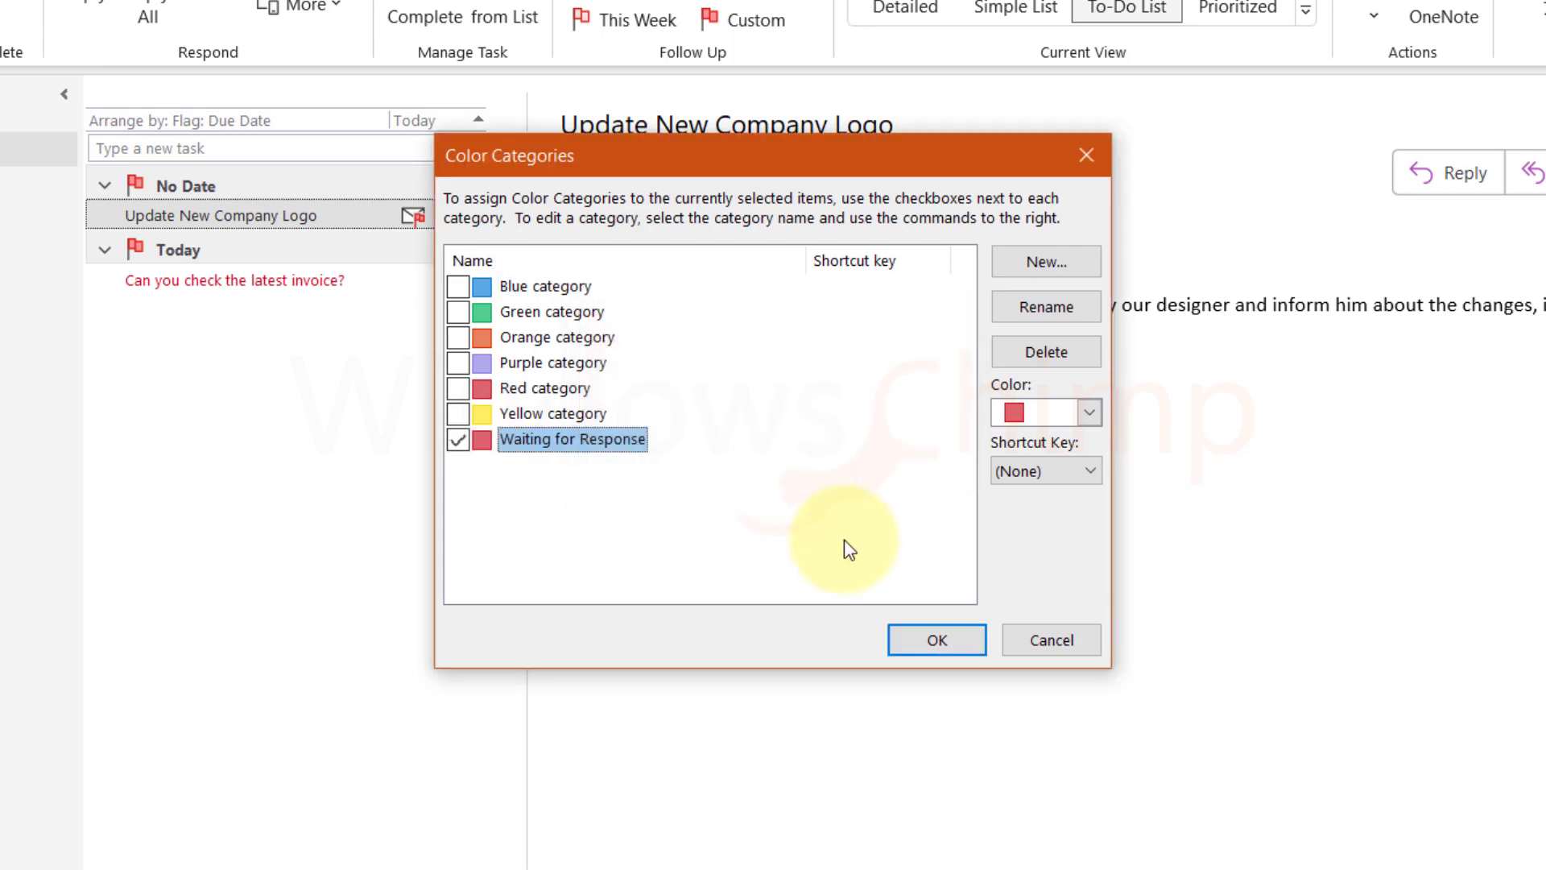
{"action": "left_click", "coordinate": [936, 641]}
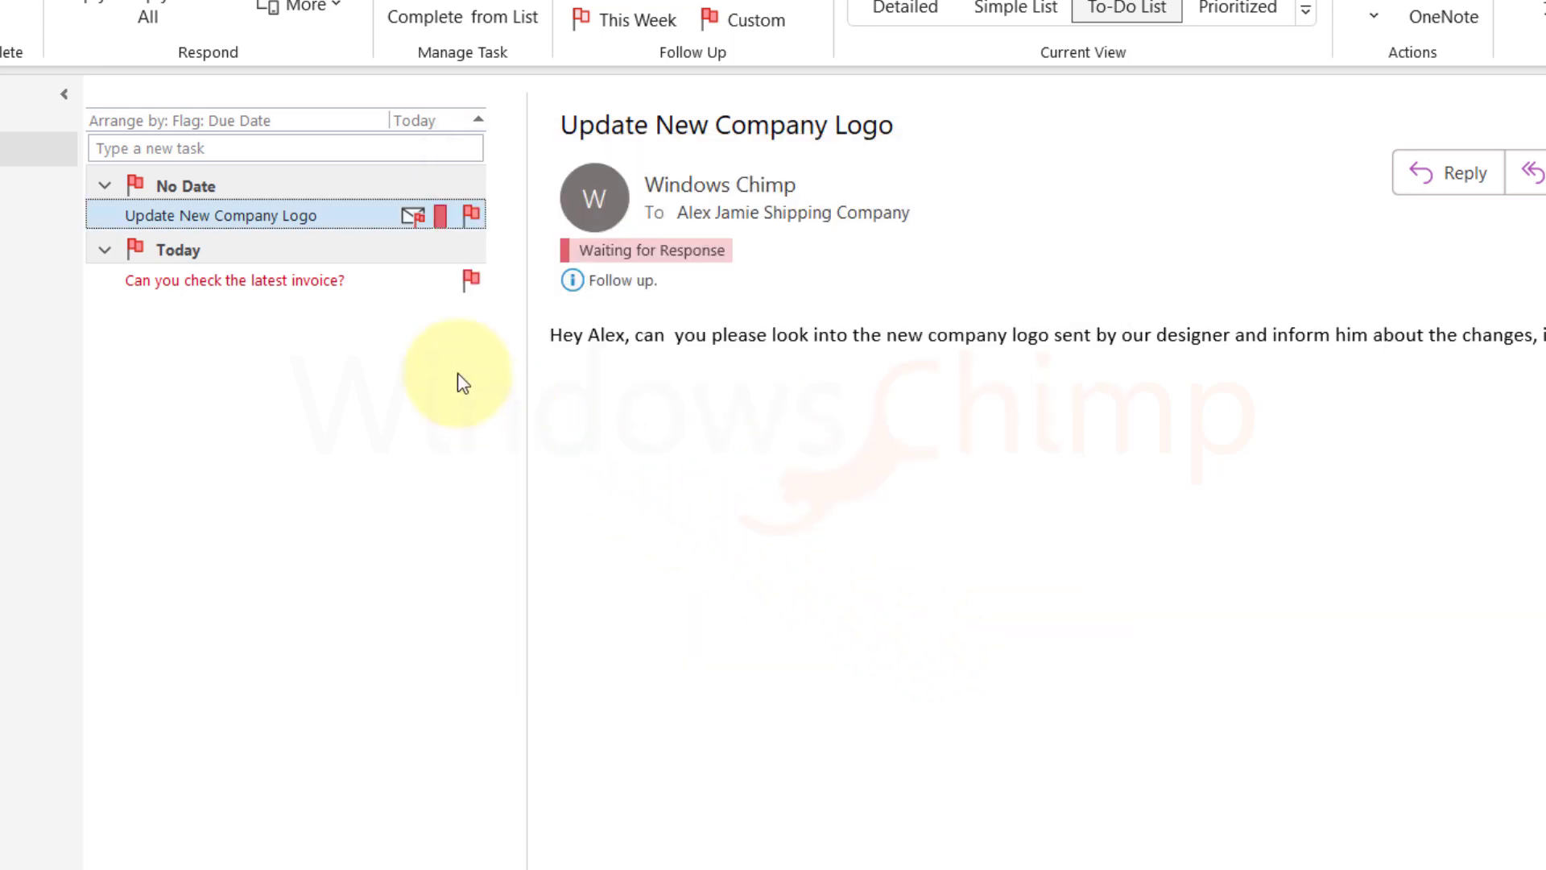
Arrange the to-do list by Categories from the View tab's Arrangement group.
{"action": "left_click", "coordinate": [428, 84]}
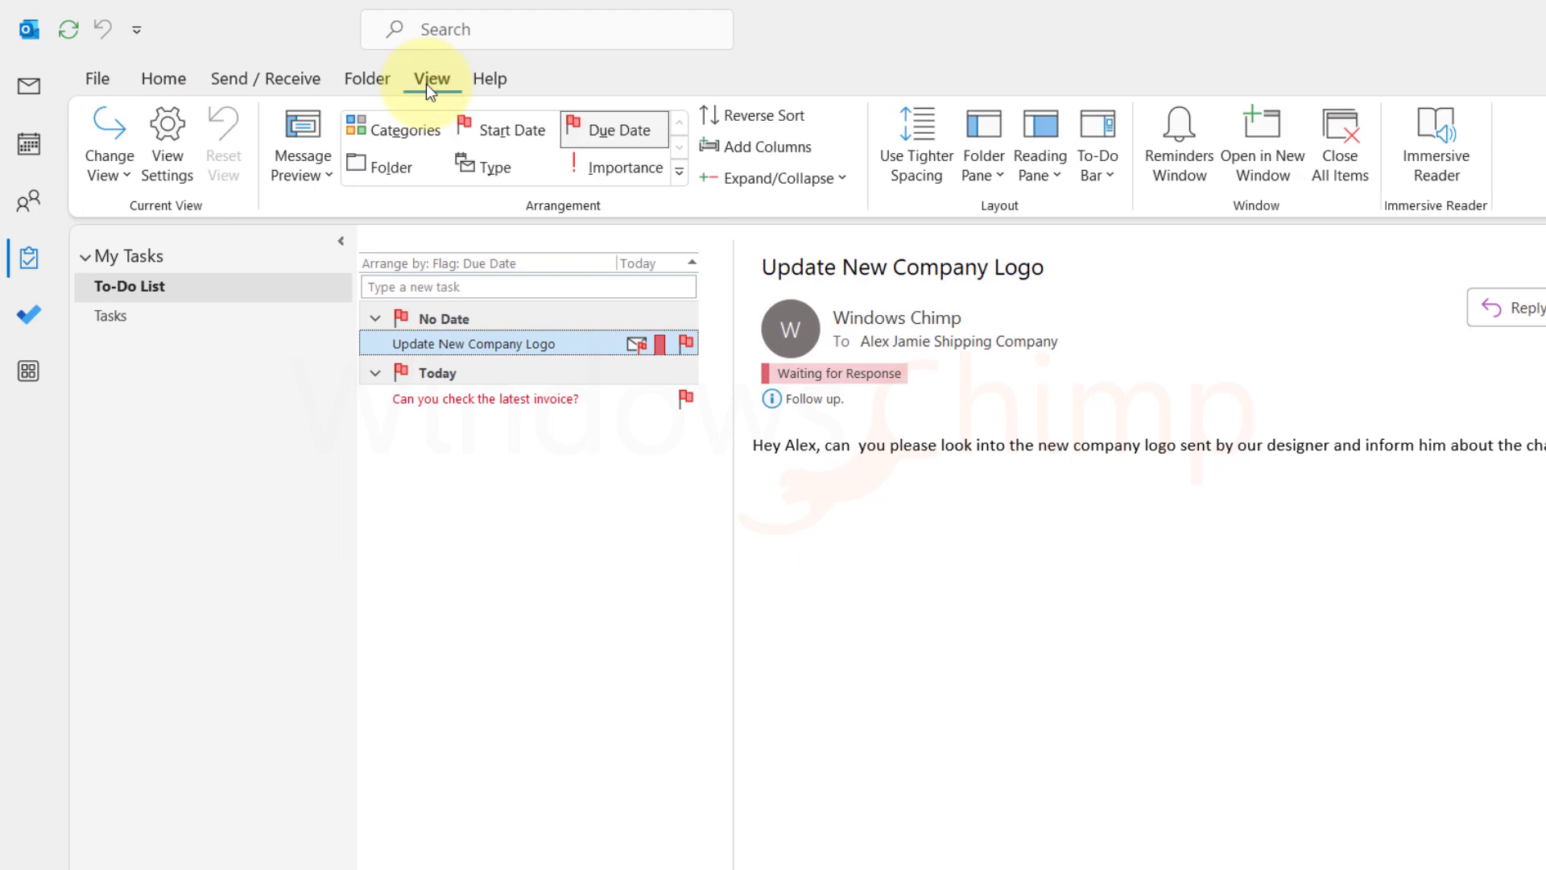
{"action": "left_click", "coordinate": [385, 121]}
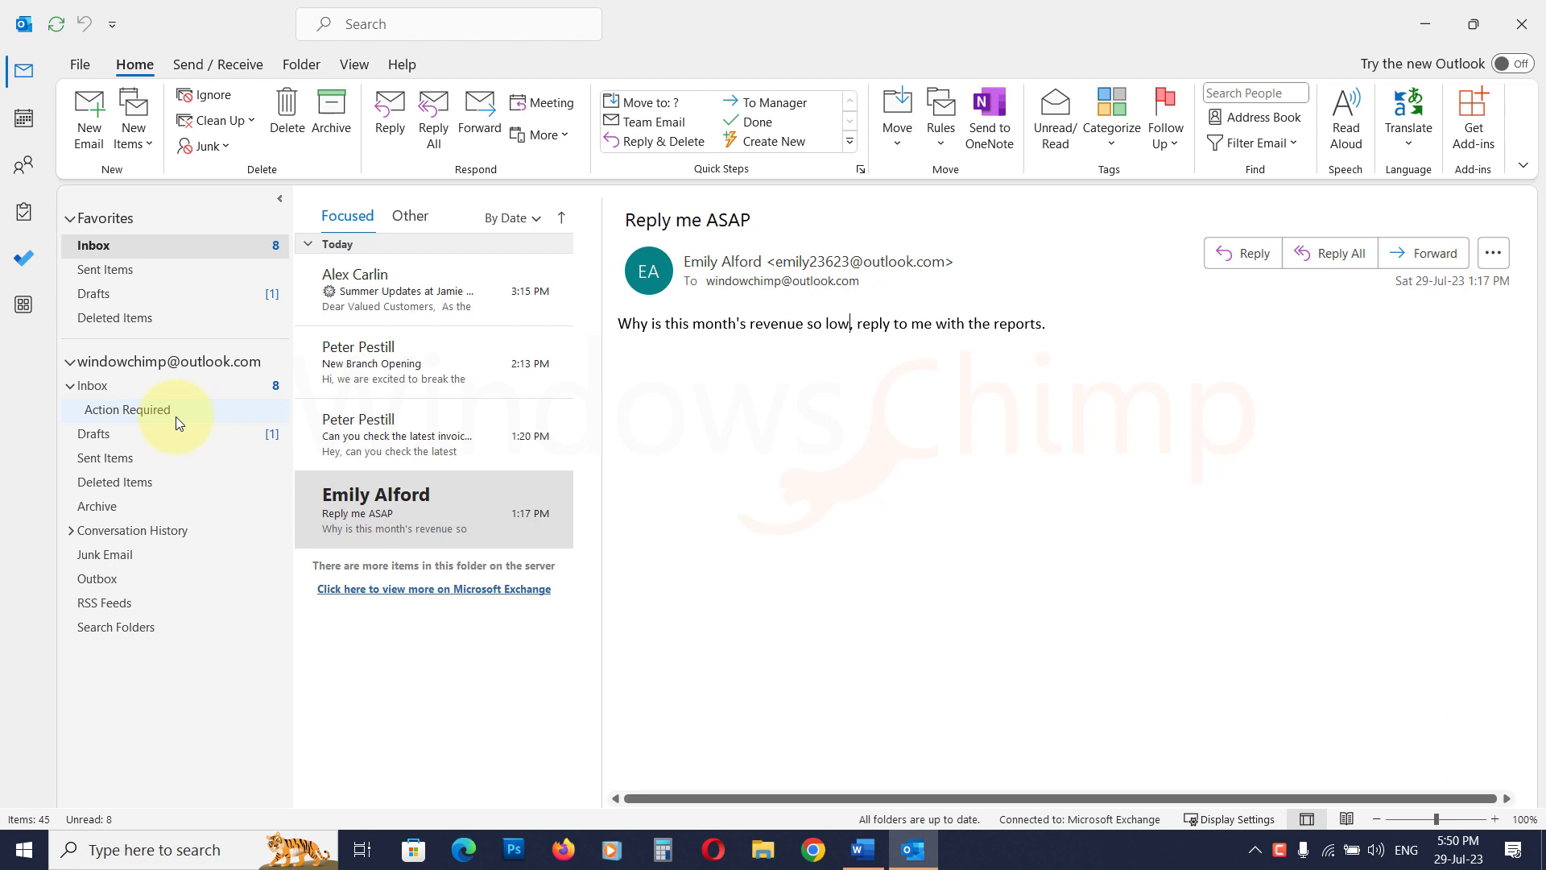
Reply to 'Reply me ASAP' with 'Please find the attached report for the revenue.' and send it.
{"action": "left_click", "coordinate": [380, 504]}
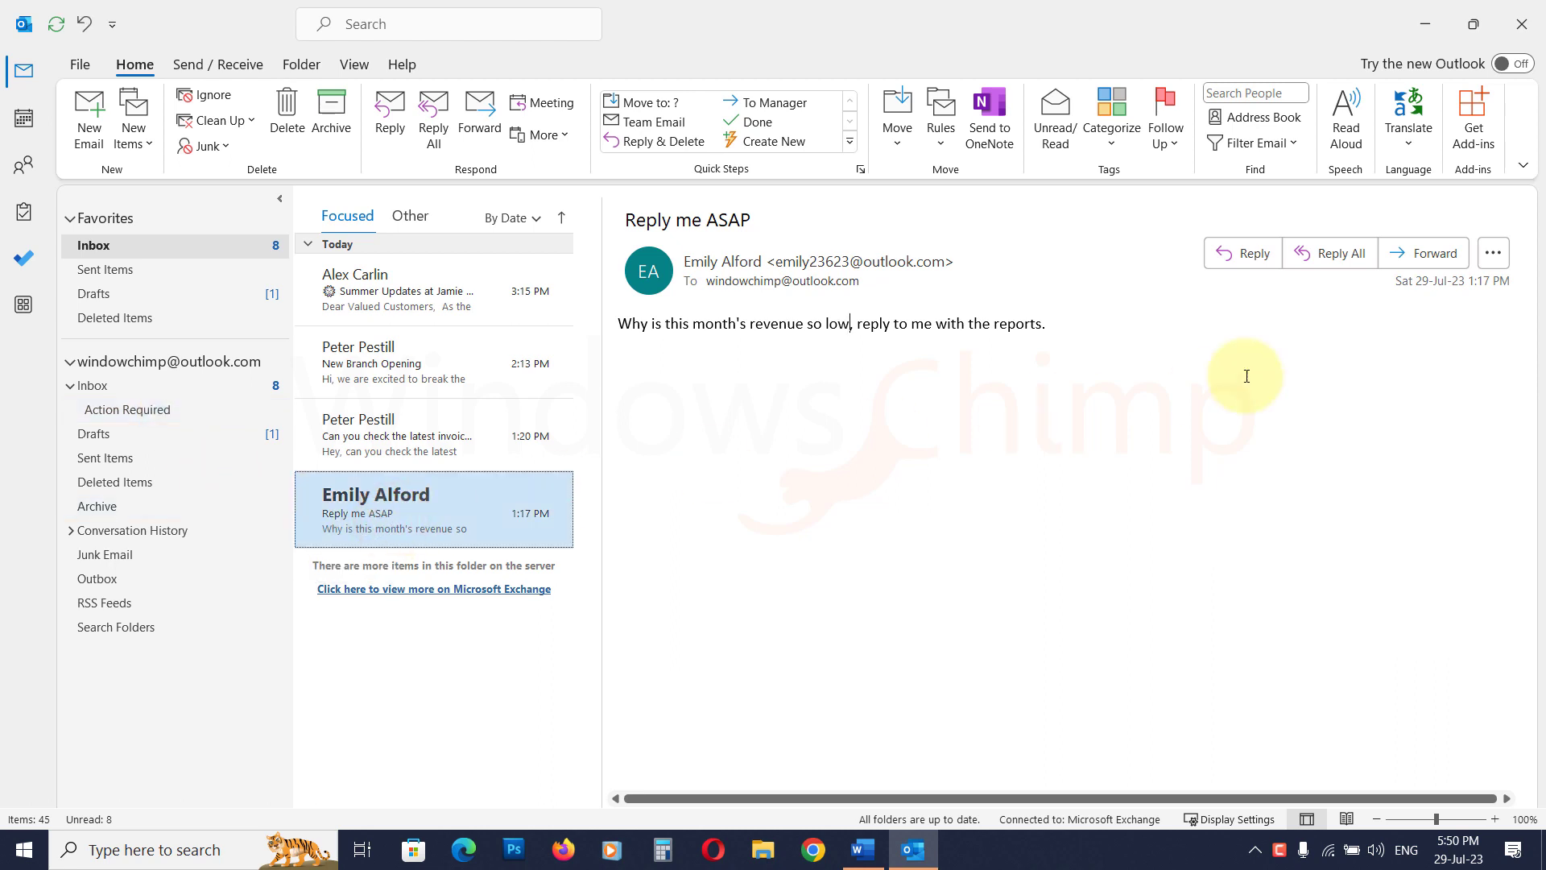
{"action": "left_click", "coordinate": [1244, 256]}
{"action": "type", "text": "P"}
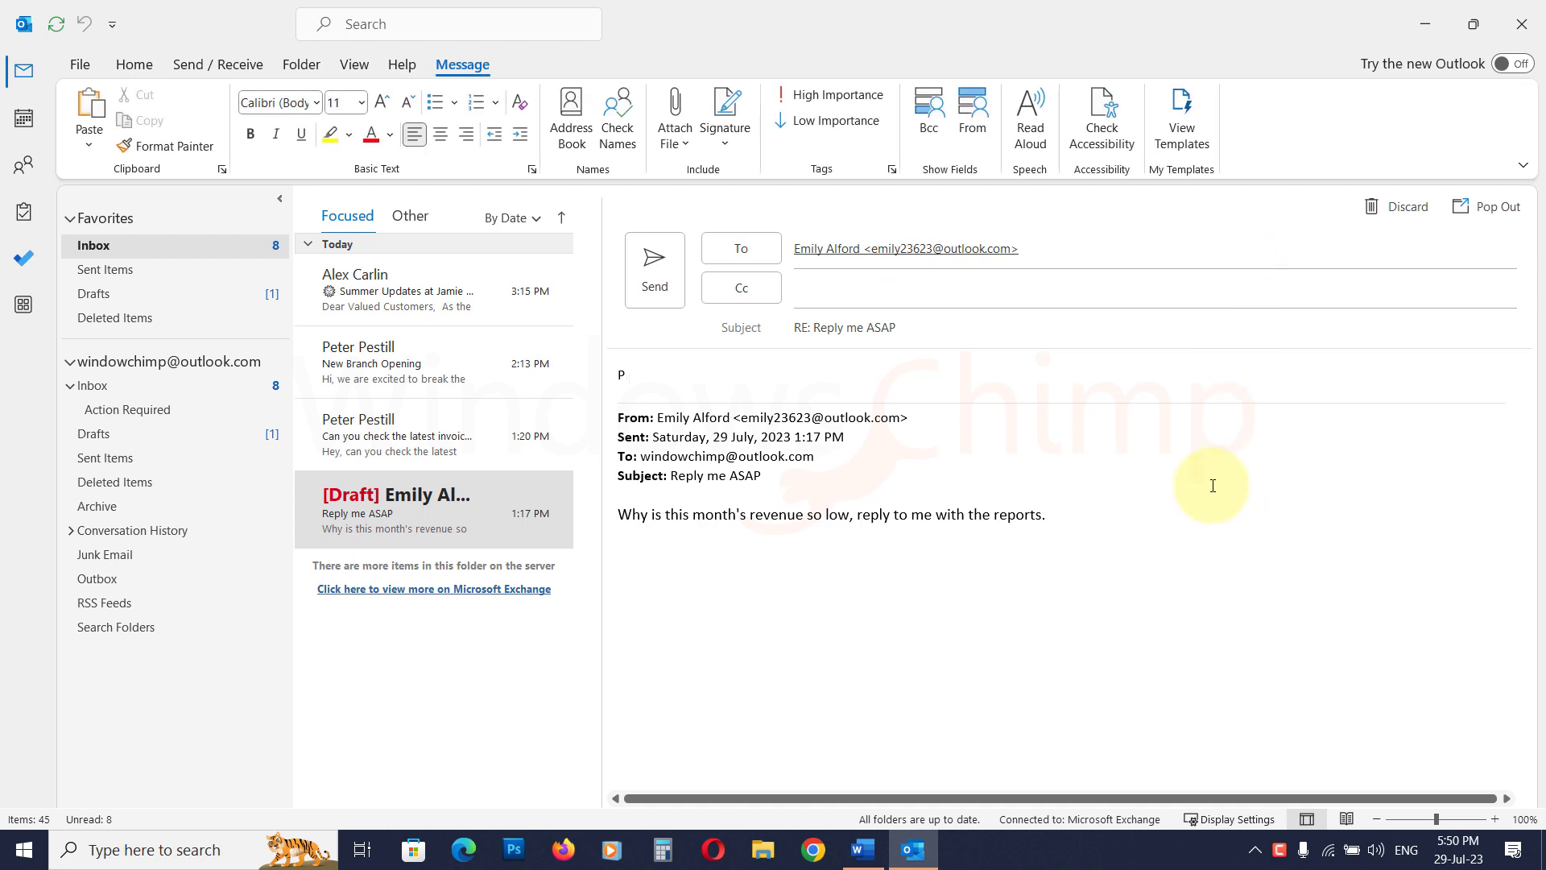
{"action": "type", "text": "lease find the attached report for r"}
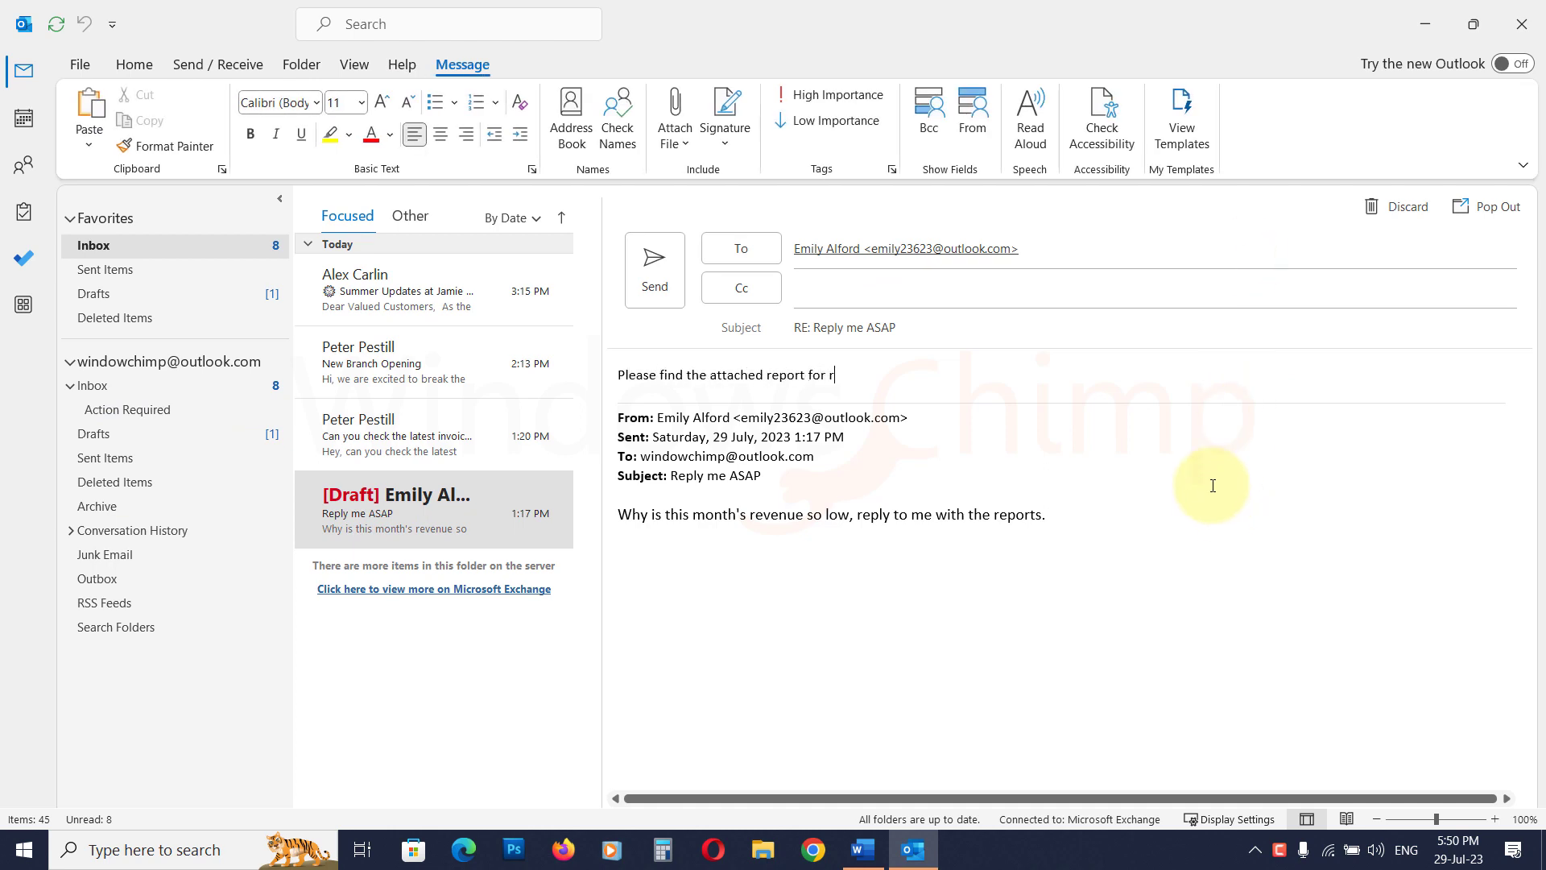
{"action": "key", "text": "BackSpace"}
{"action": "type", "text": "the revenue."}
{"action": "left_click", "coordinate": [670, 275]}
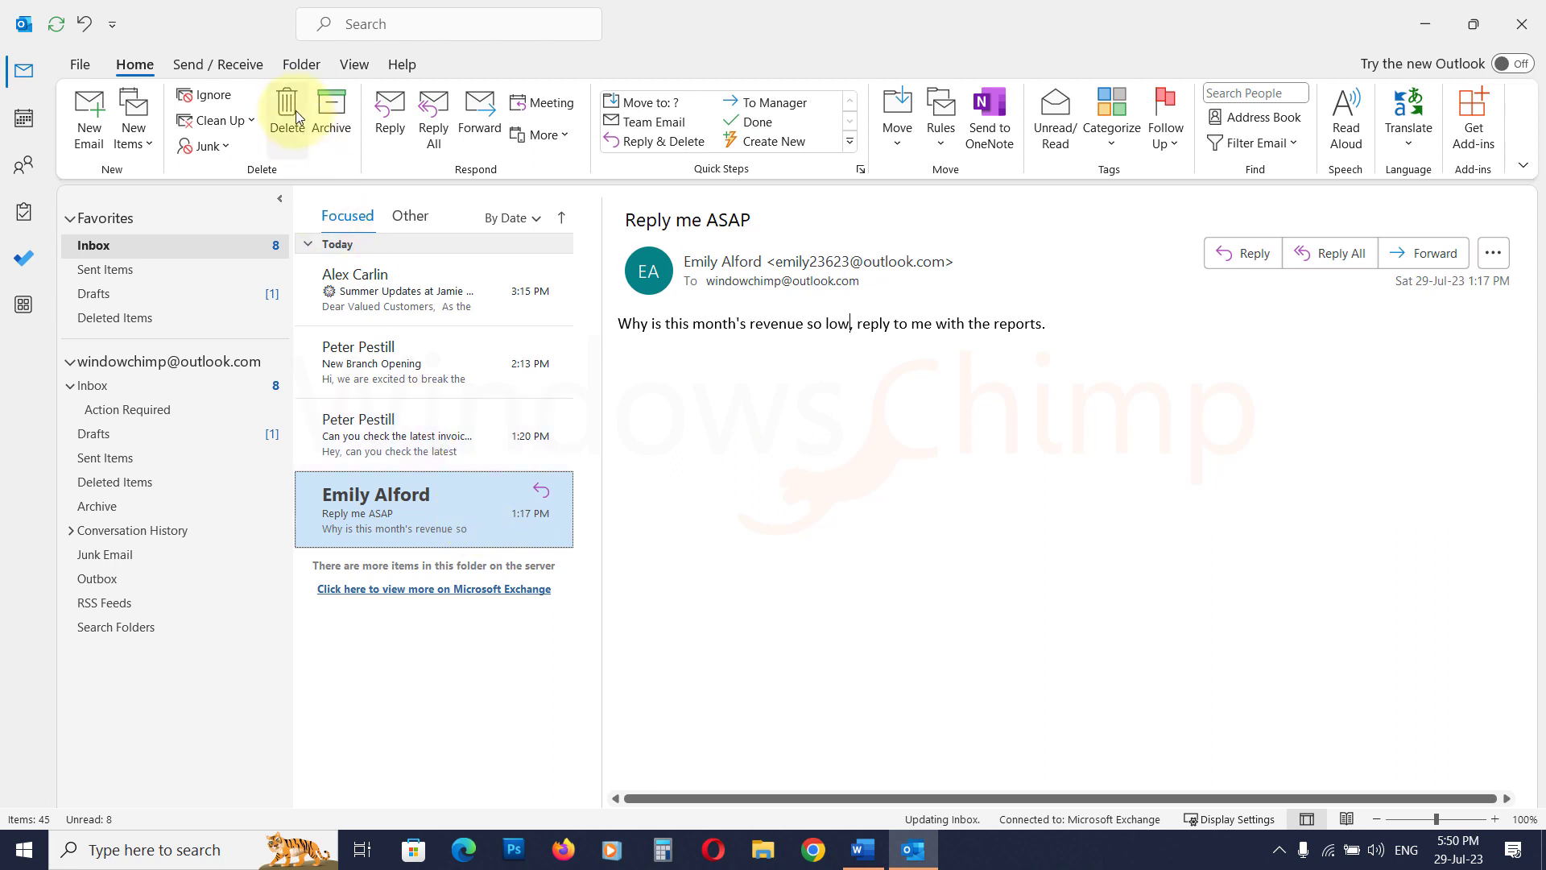
Archive the 'Reply me ASAP' email and delete the Summer Updates newsletter.
{"action": "left_click", "coordinate": [331, 122]}
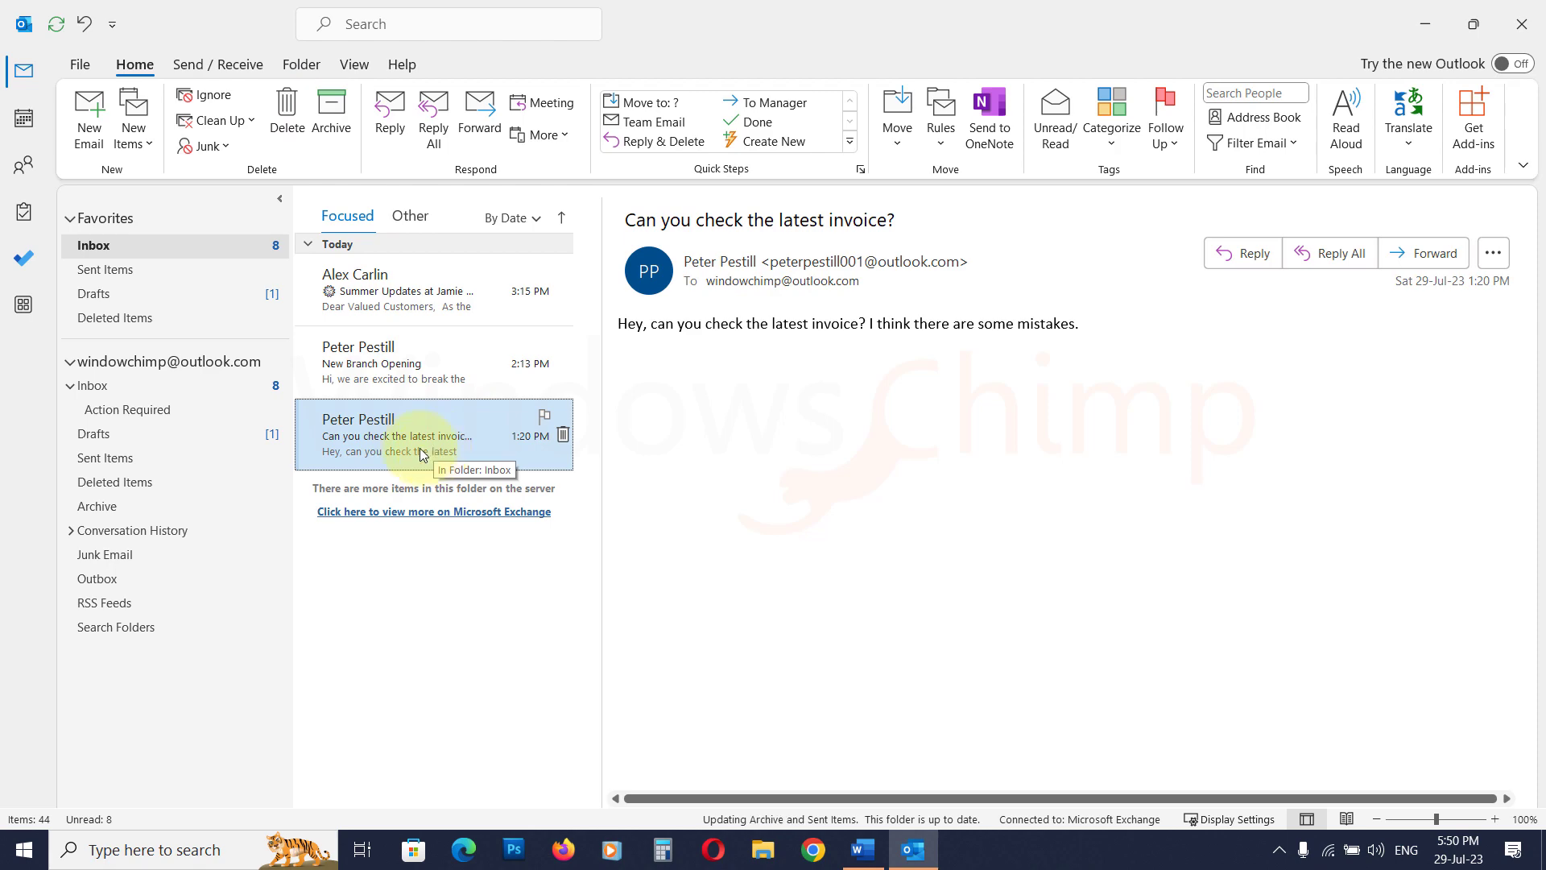
{"action": "left_click", "coordinate": [409, 289]}
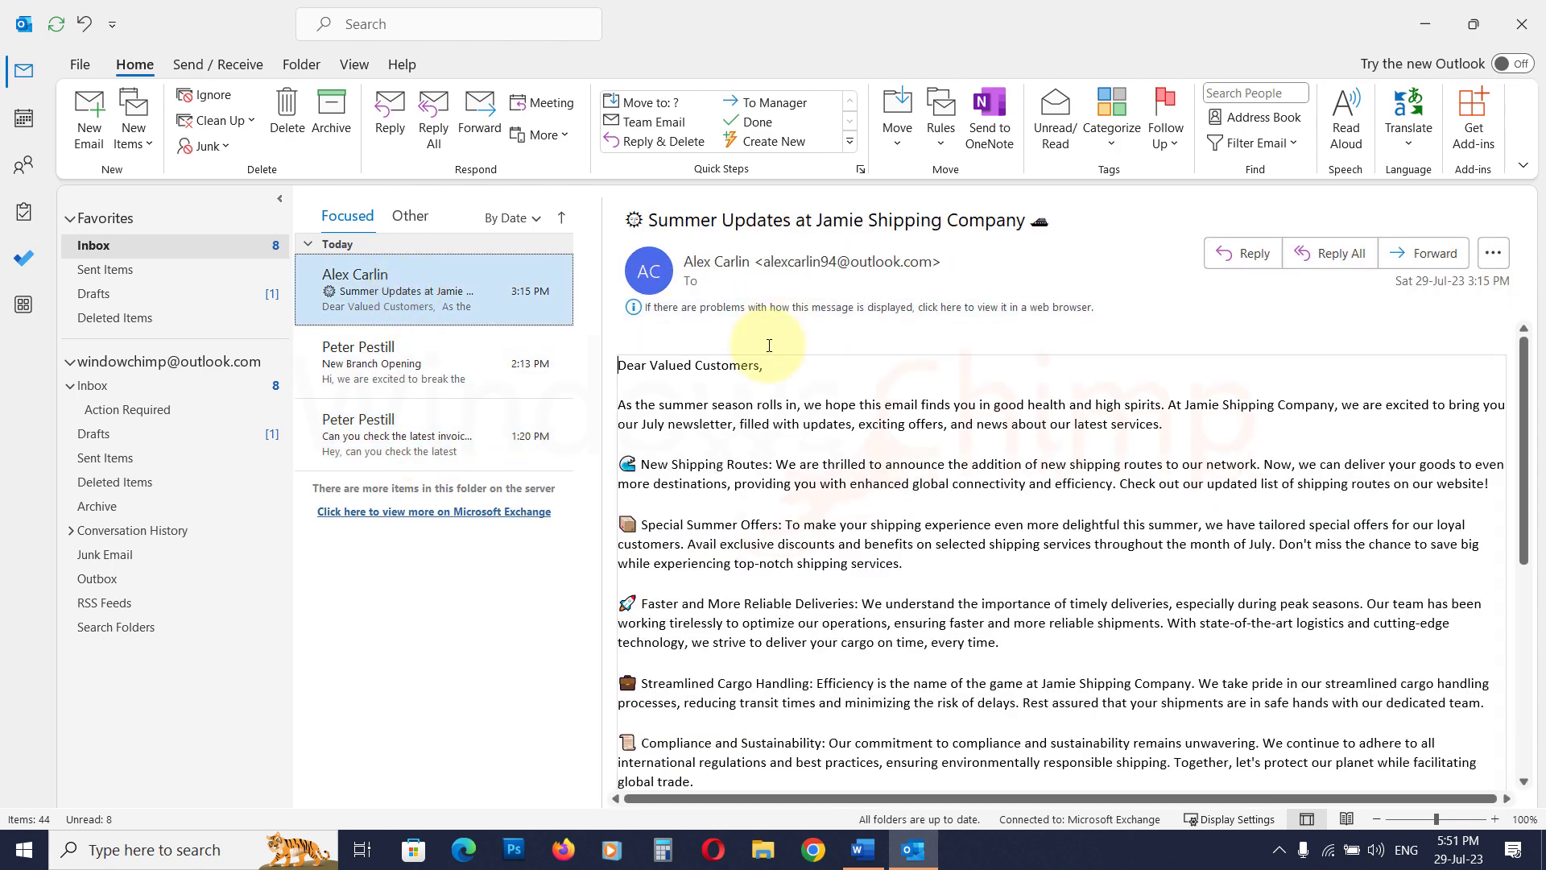
{"action": "left_click", "coordinate": [282, 119]}
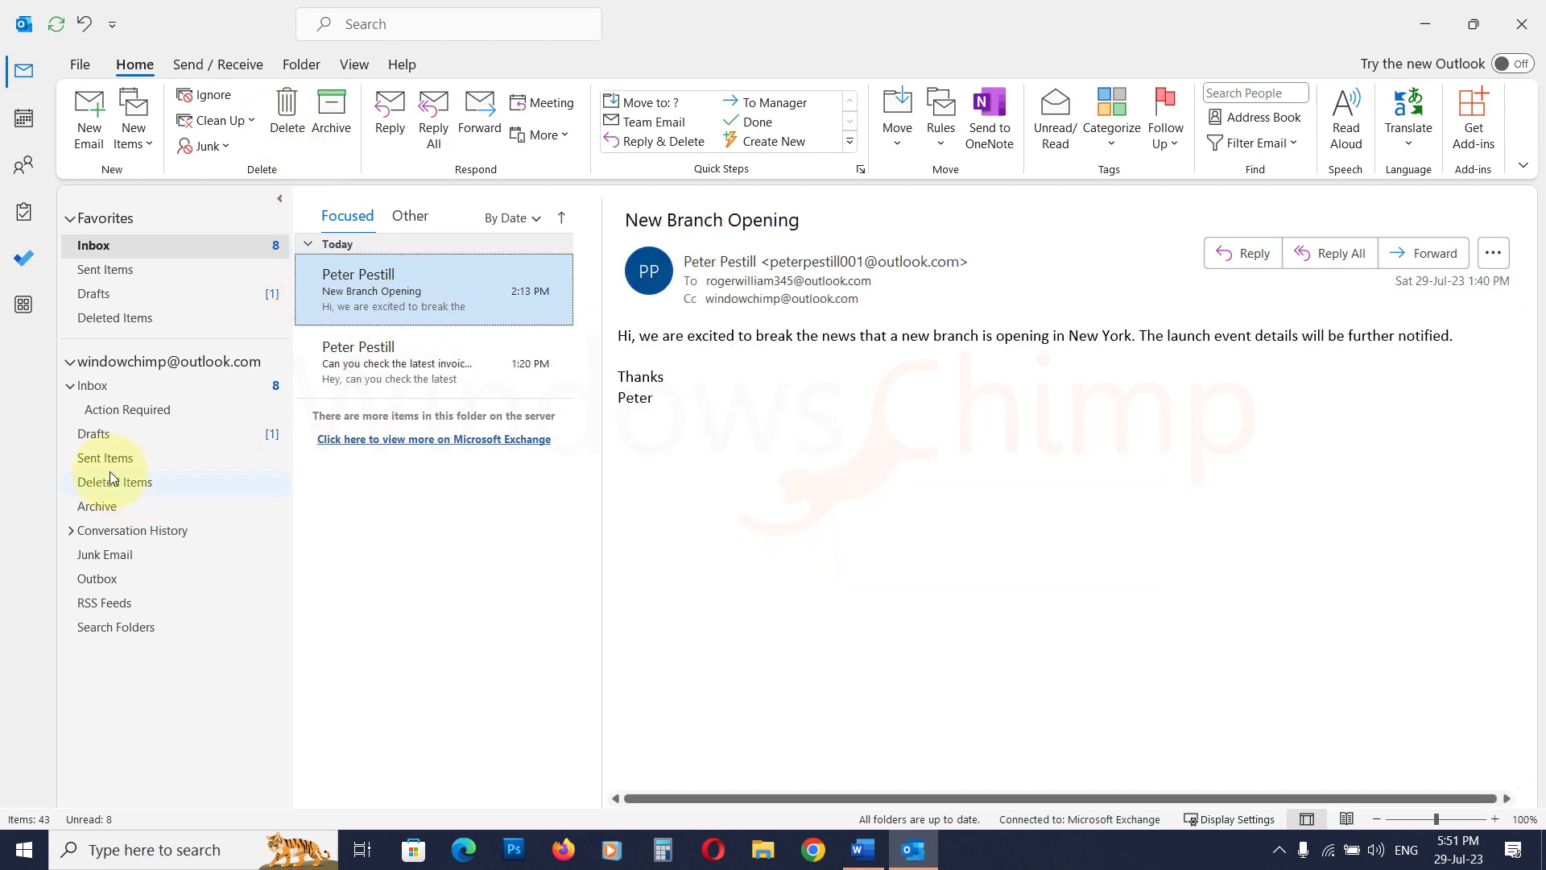
Check Deleted Items, then return to the Inbox and open the latest invoice message.
{"action": "left_click", "coordinate": [119, 486]}
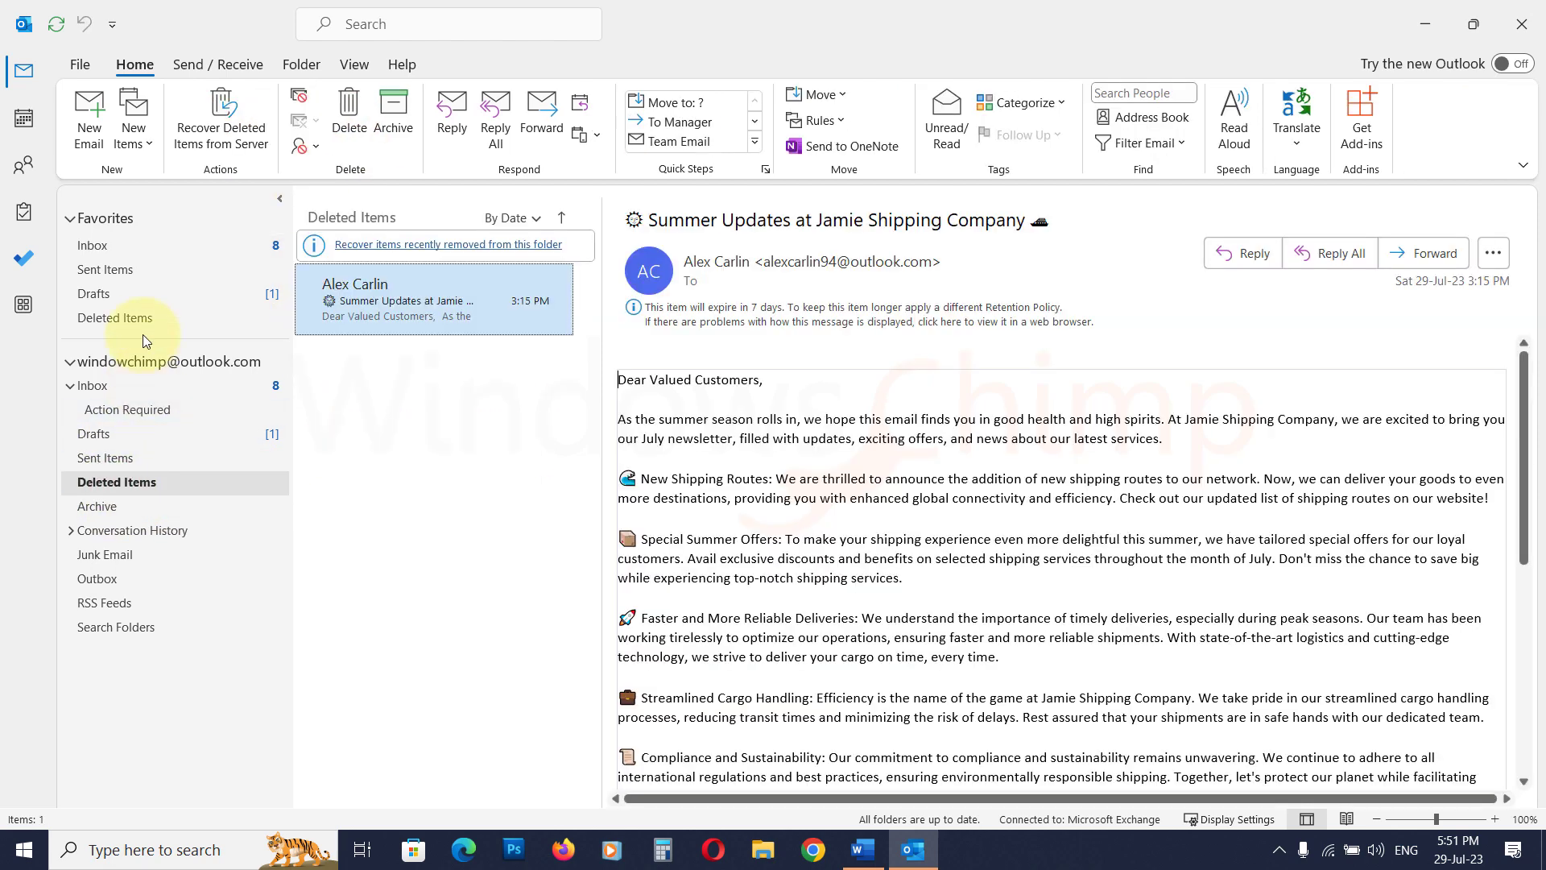
{"action": "left_click", "coordinate": [143, 386]}
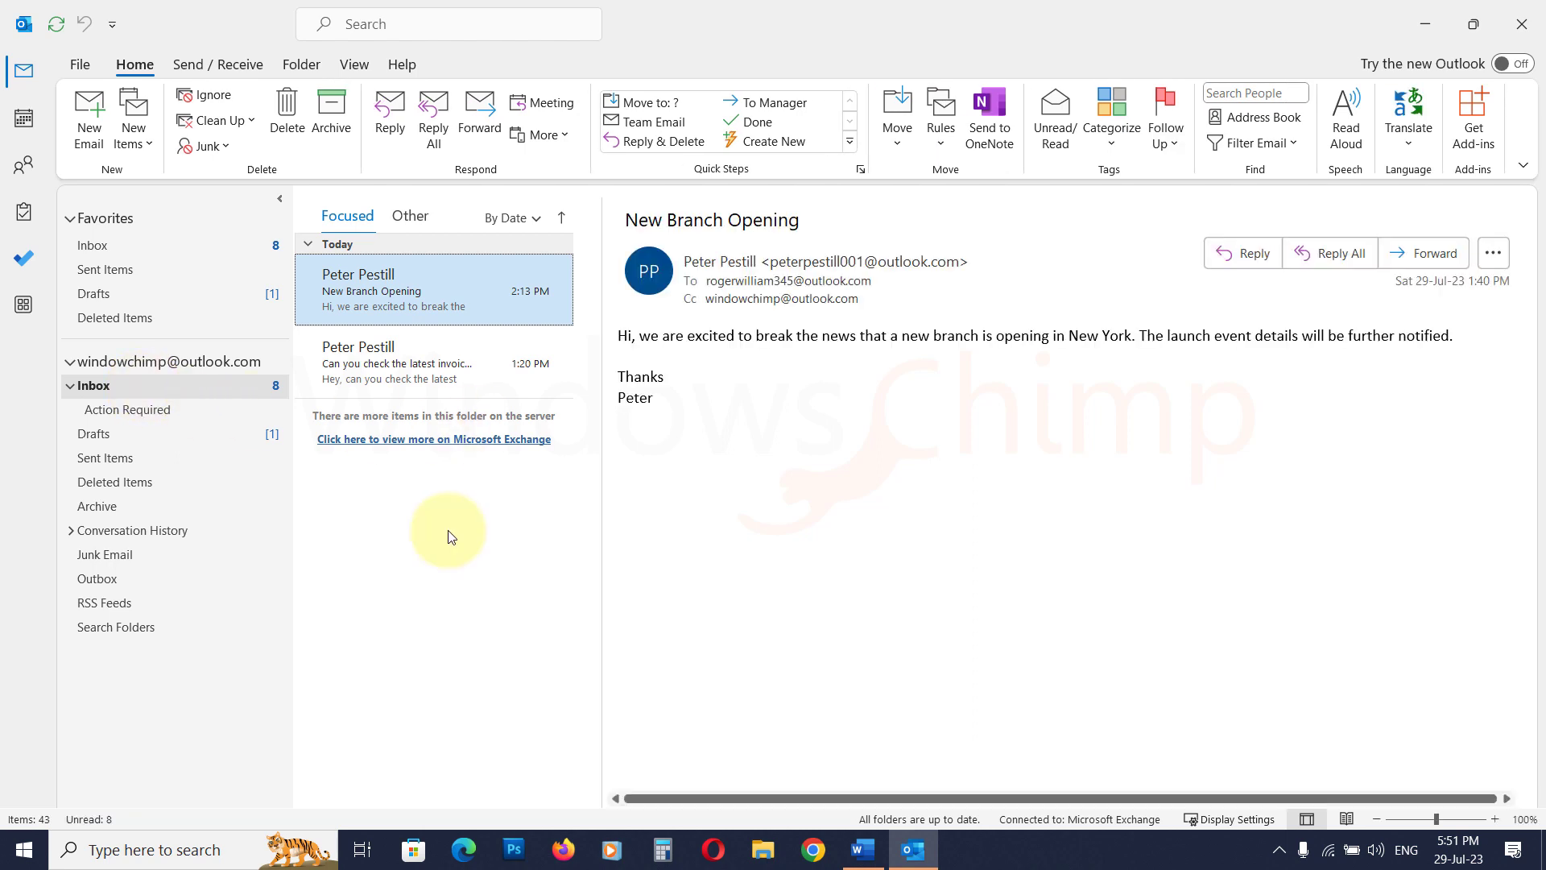
{"action": "left_click", "coordinate": [418, 371]}
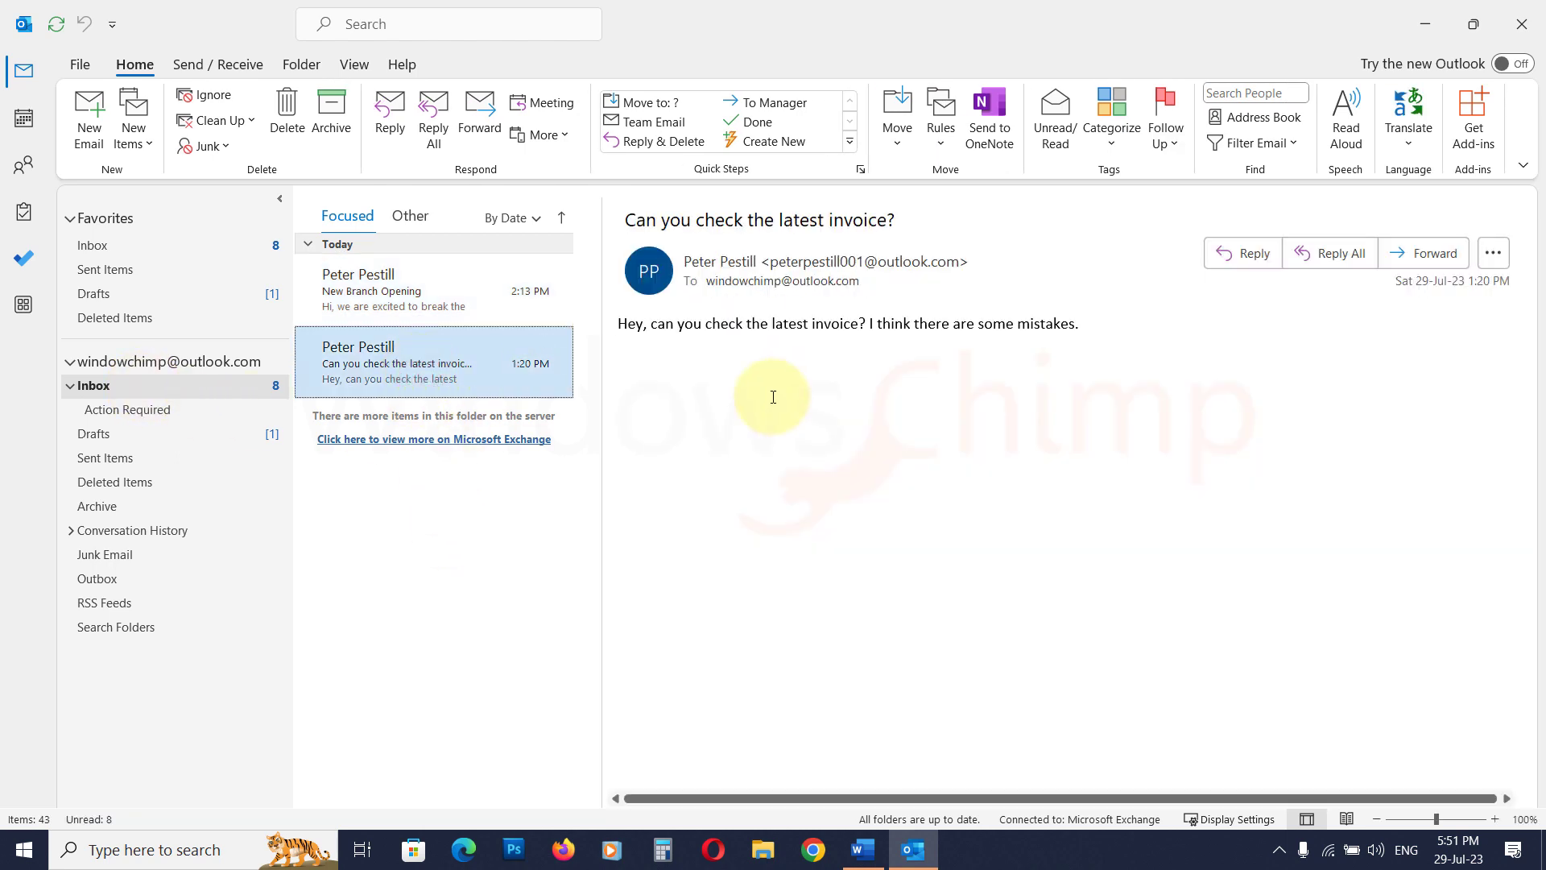
{"action": "mouse_move", "coordinate": [535, 394]}
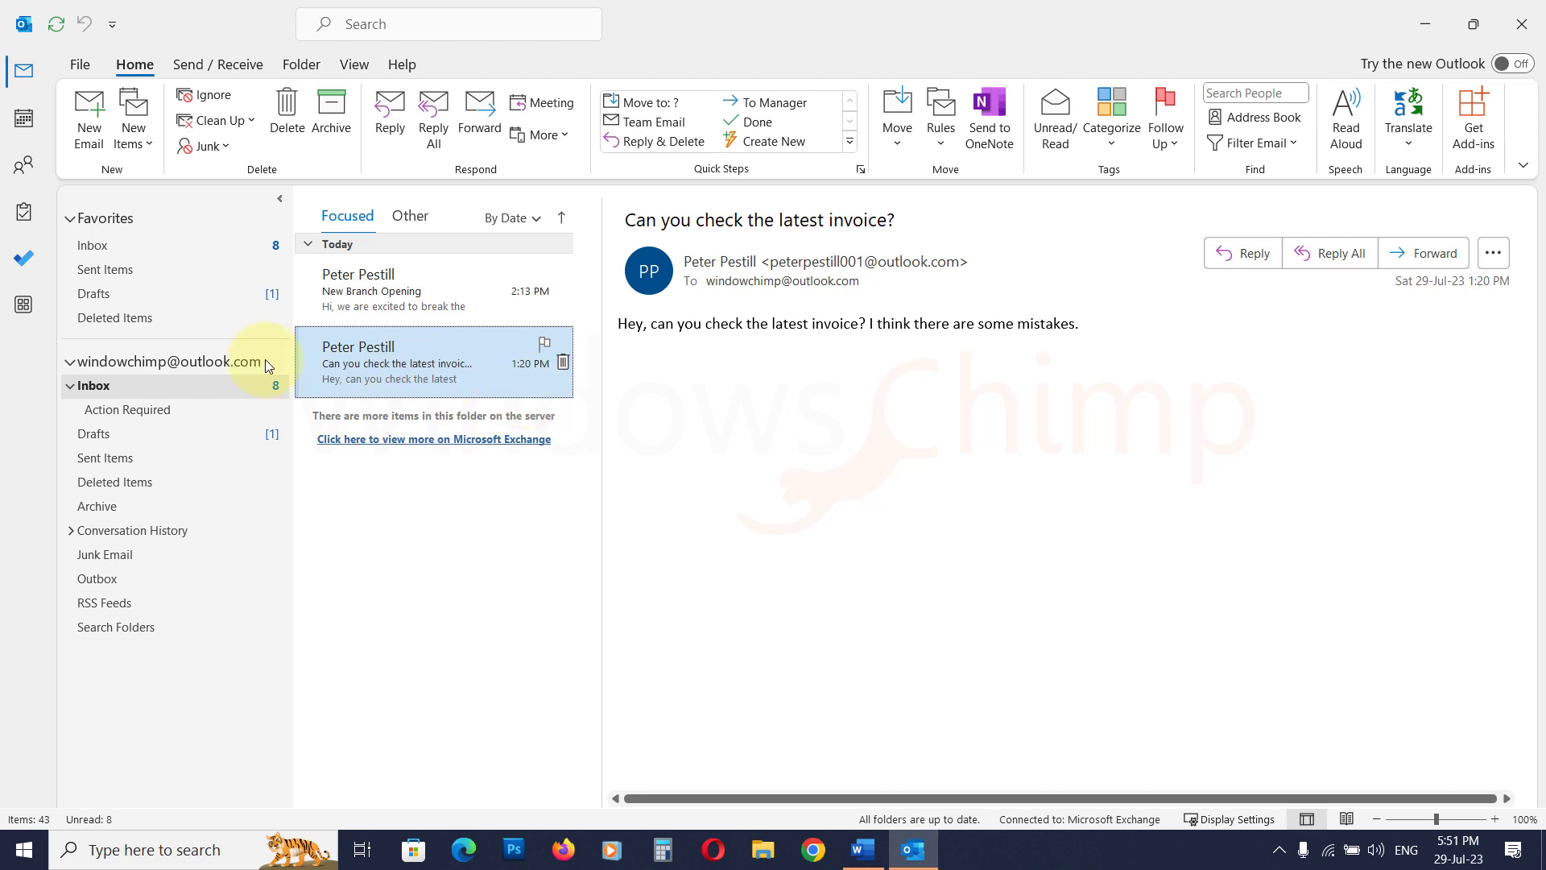
Create an Inbox subfolder named 'Test New Folder', then delete it.
{"action": "right_click", "coordinate": [104, 385]}
{"action": "left_click", "coordinate": [153, 427]}
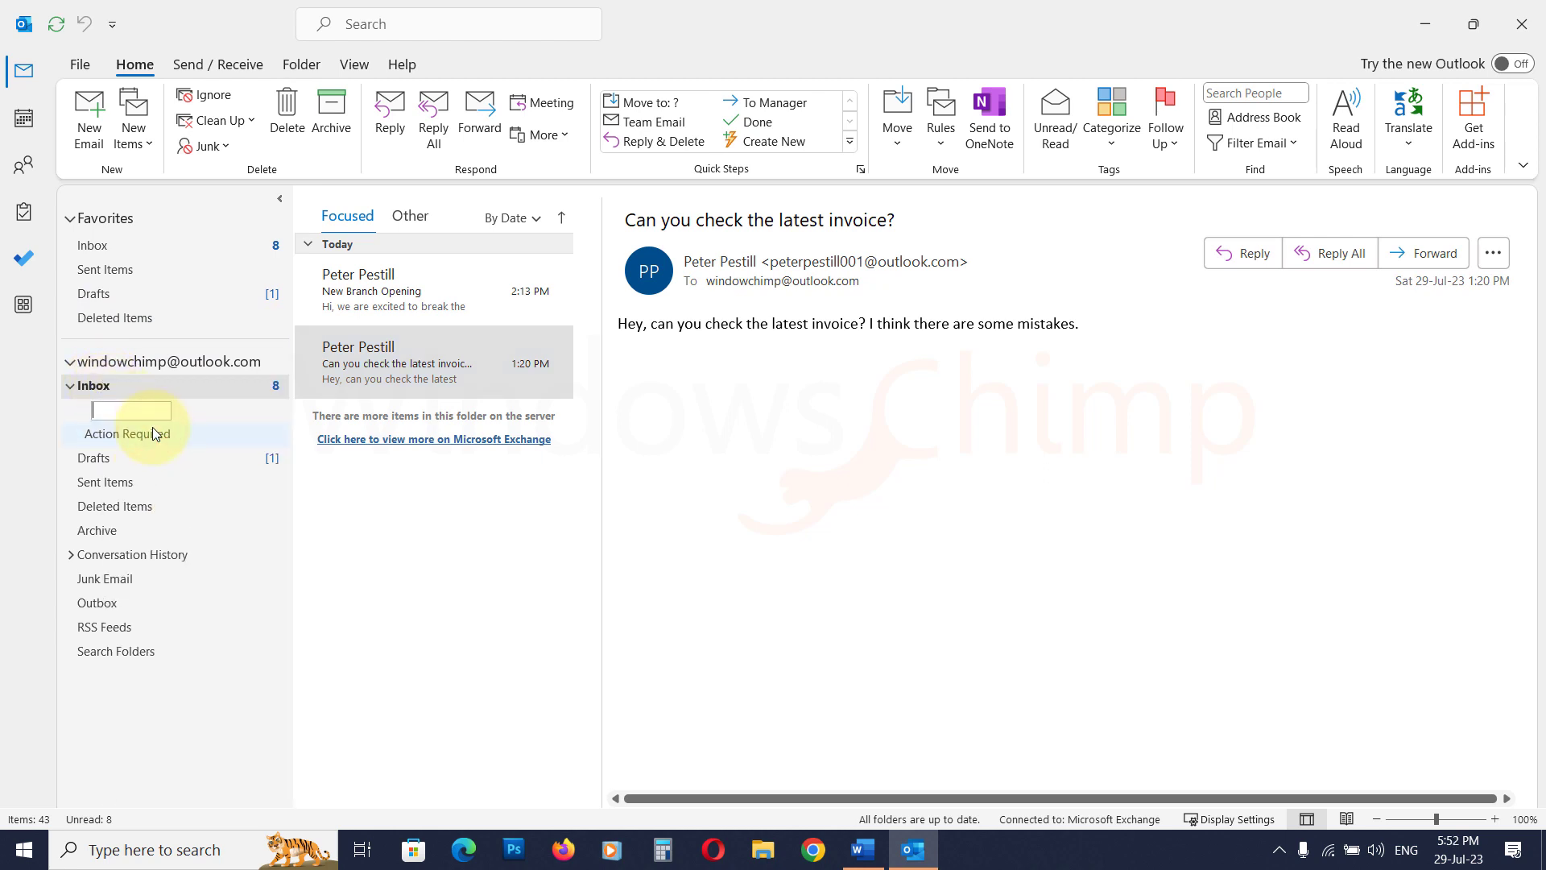
{"action": "type", "text": "Test New Folder"}
{"action": "key", "text": "Return"}
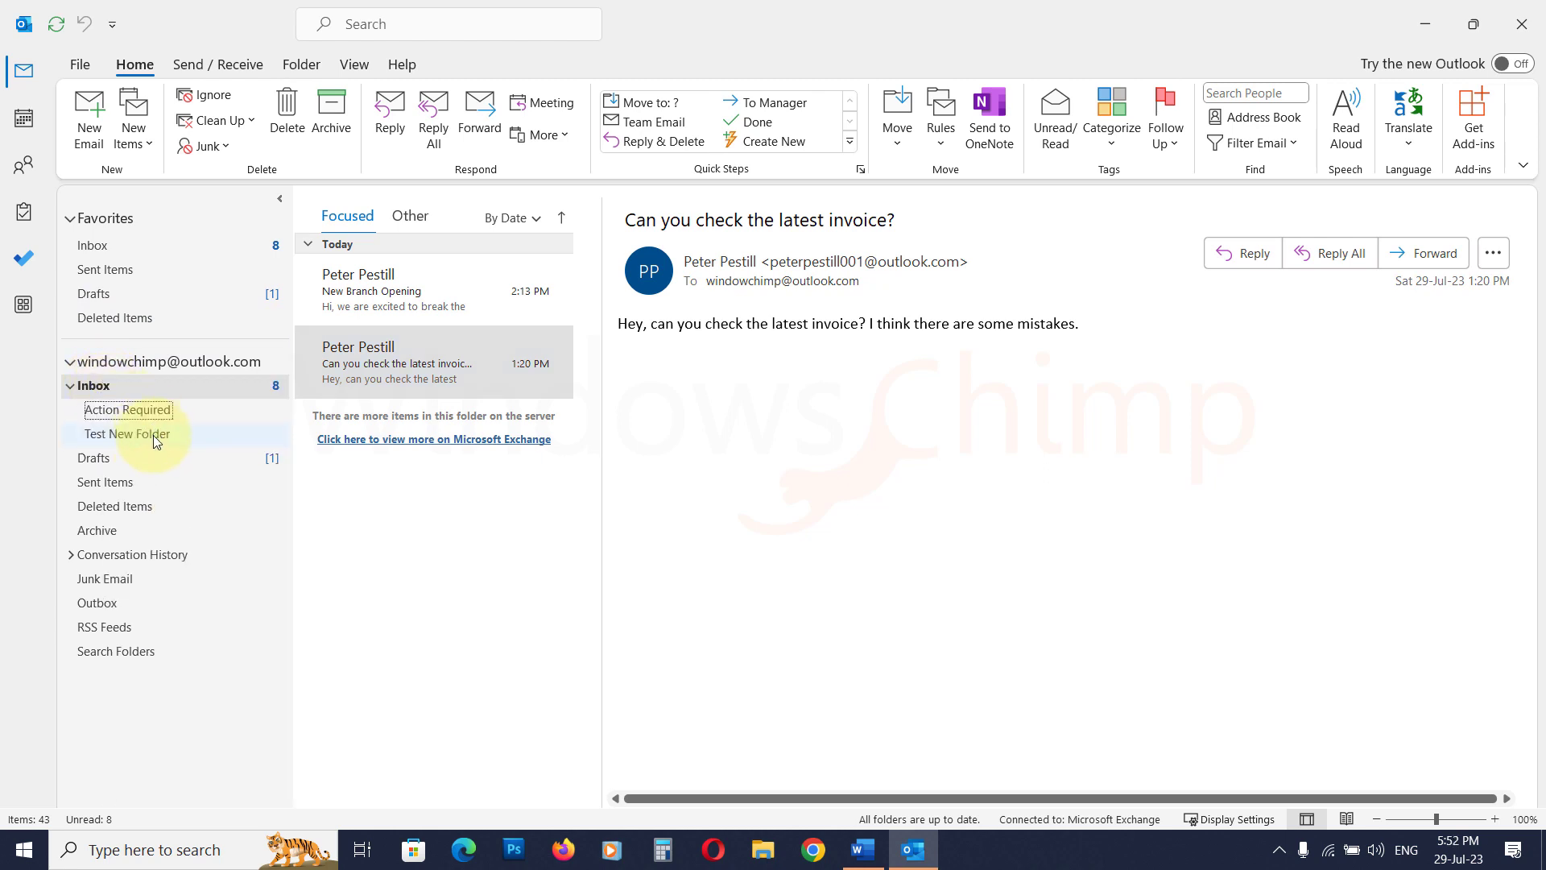
{"action": "left_click", "coordinate": [152, 486]}
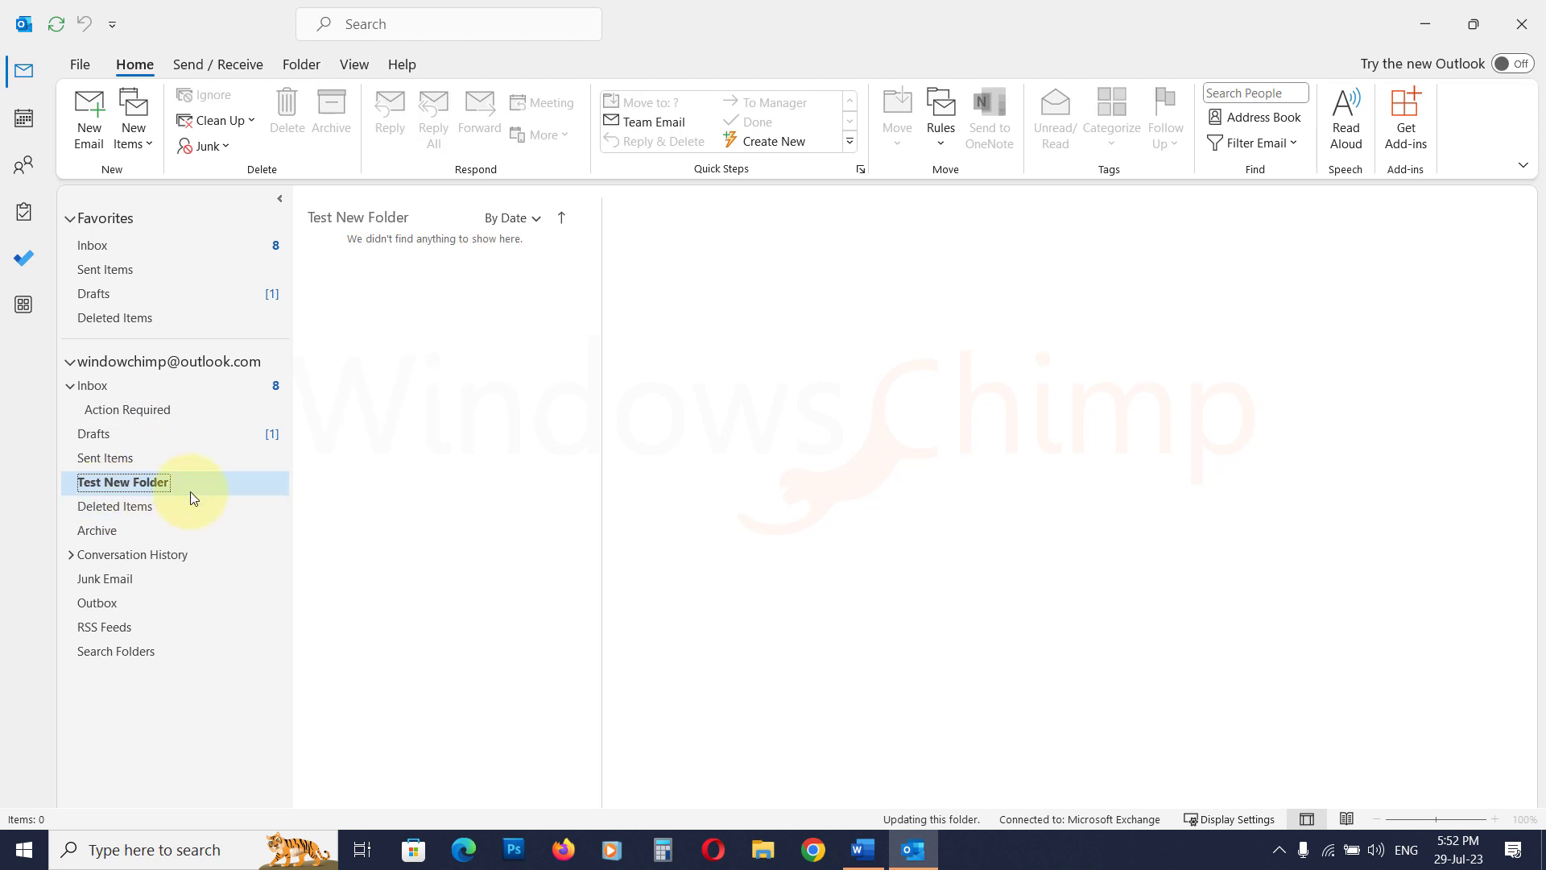
{"action": "key", "text": "Delete"}
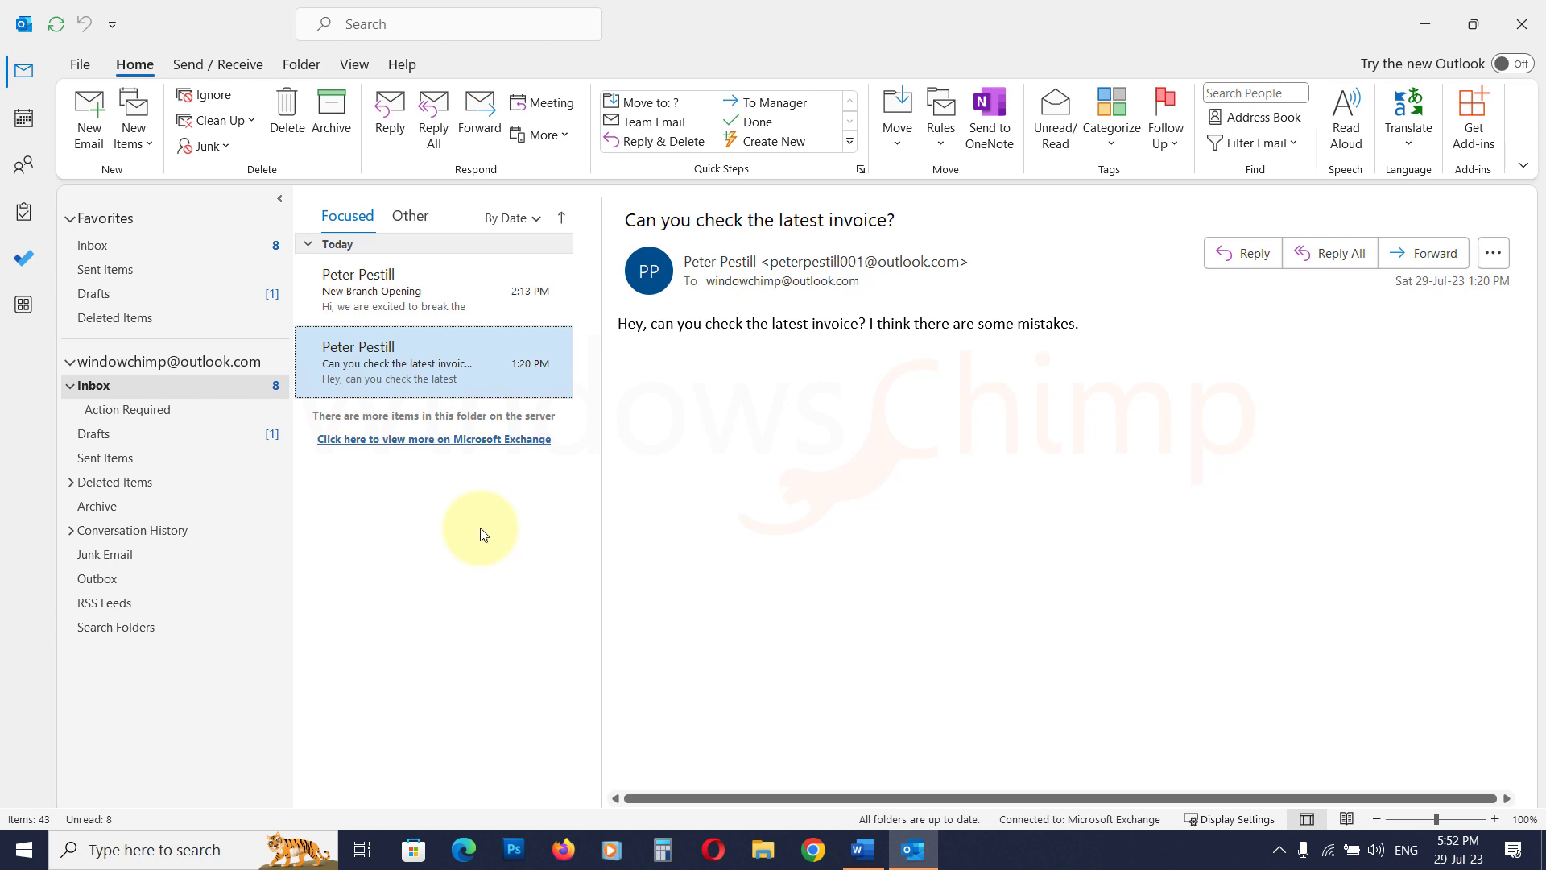
Create a 'Move to Action' quick step that moves messages to the Action Required folder.
{"action": "right_click", "coordinate": [439, 364]}
{"action": "mouse_move", "coordinate": [544, 511]}
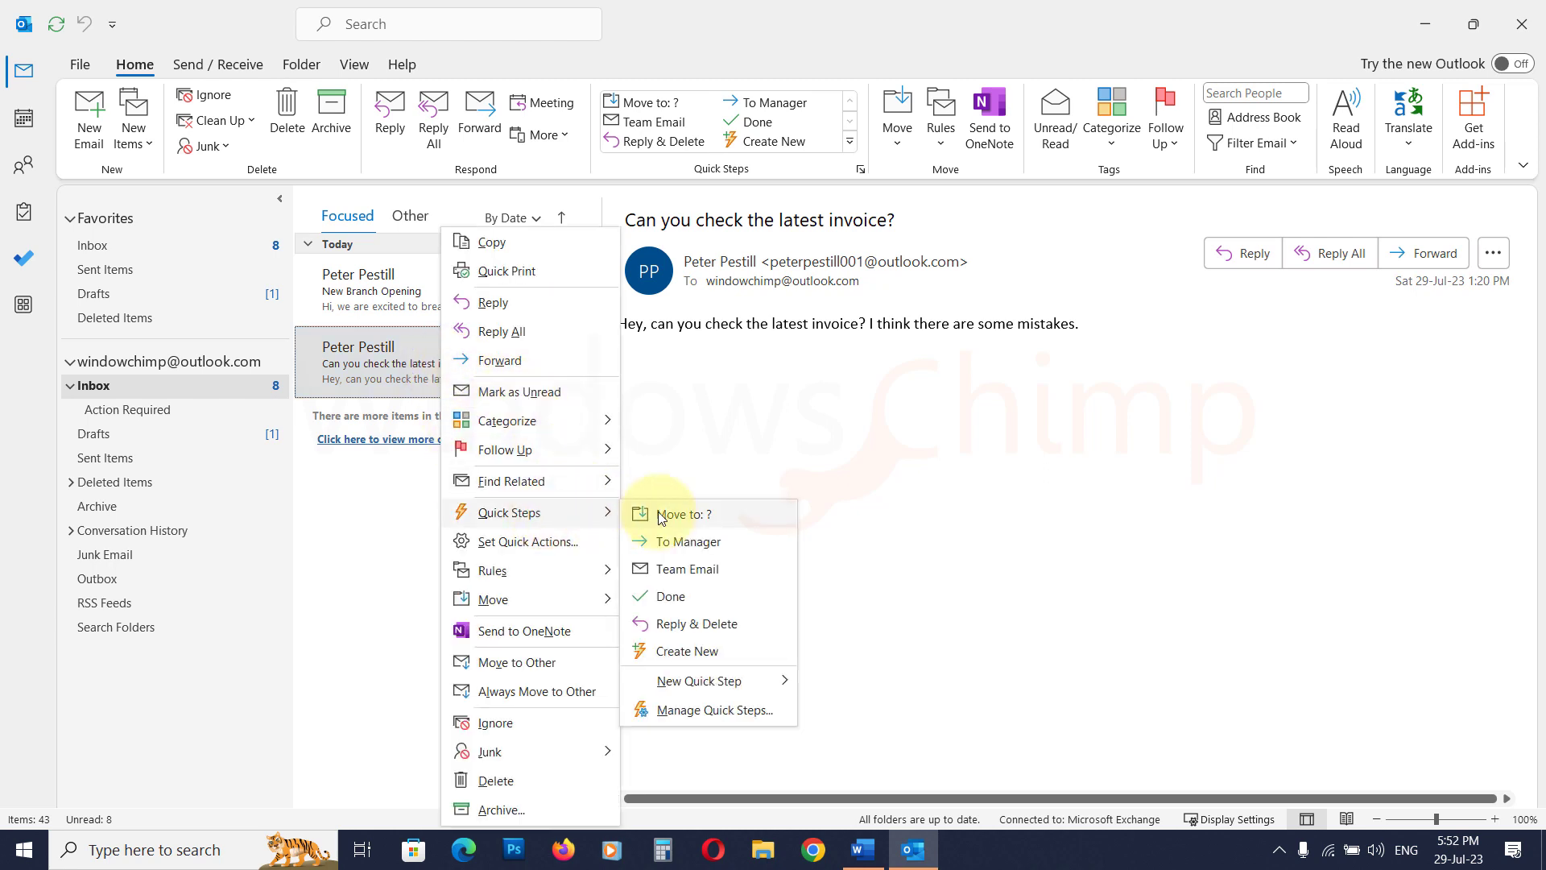
{"action": "mouse_move", "coordinate": [698, 681]}
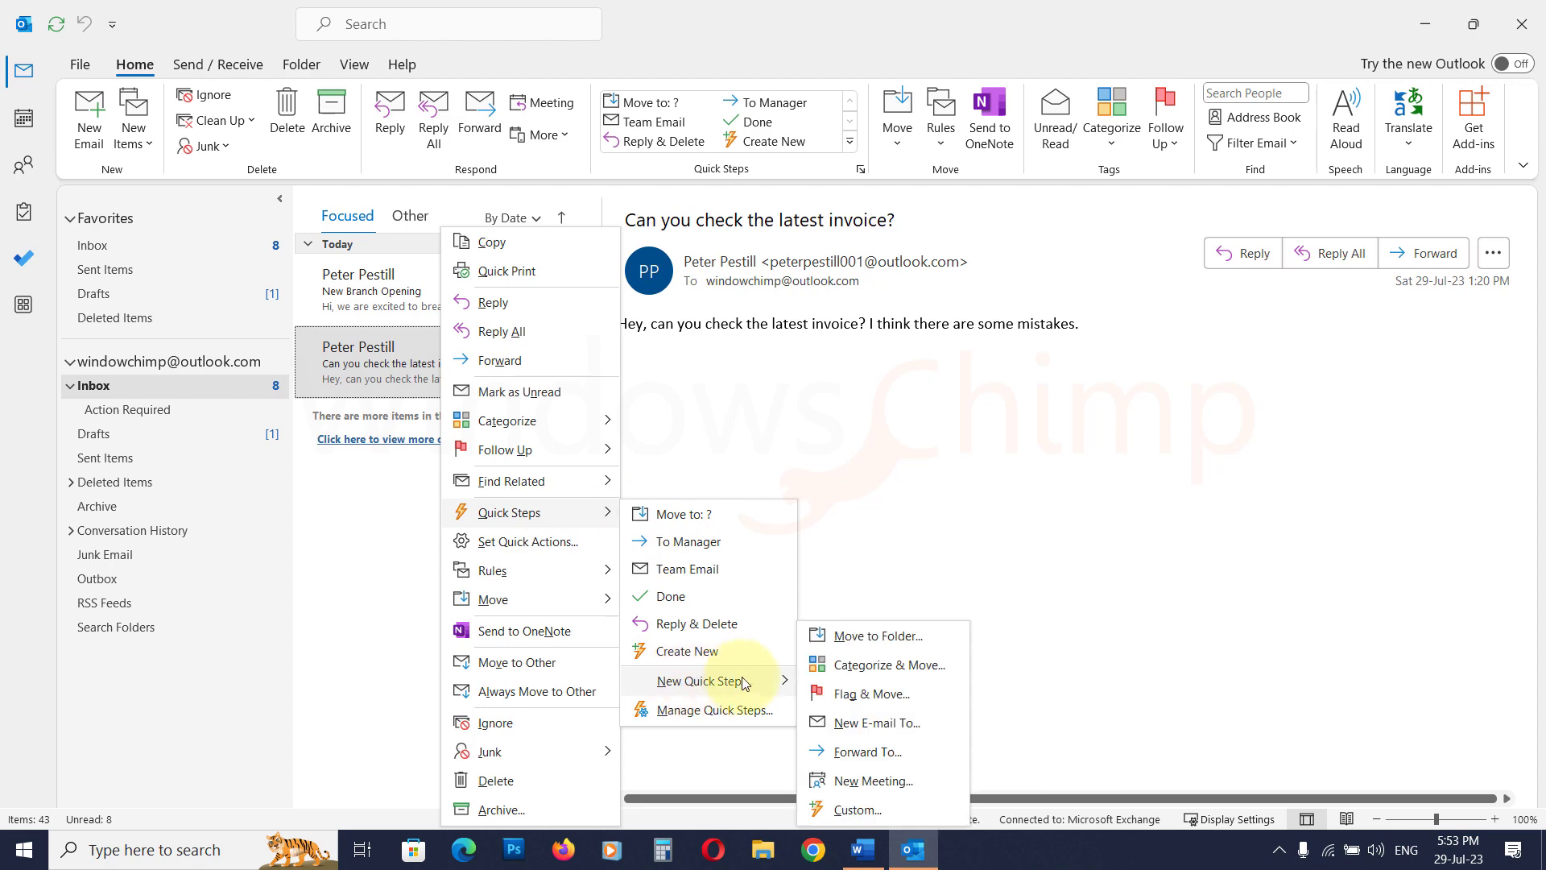
{"action": "left_click", "coordinate": [849, 636]}
{"action": "type", "text": "Move to Action"}
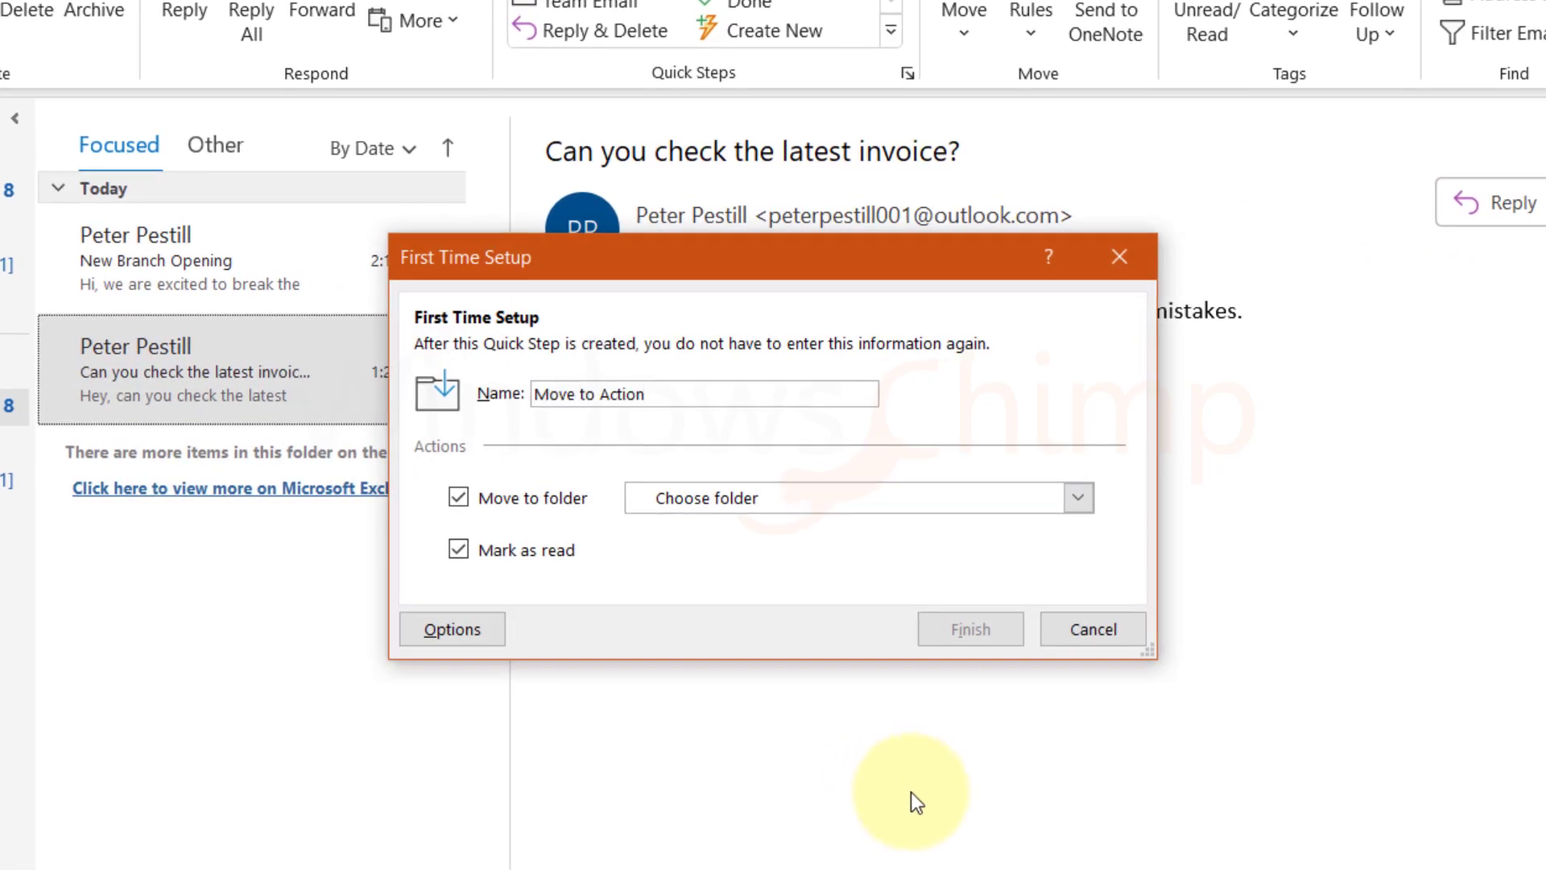
{"action": "left_click", "coordinate": [813, 514]}
{"action": "left_click", "coordinate": [729, 580]}
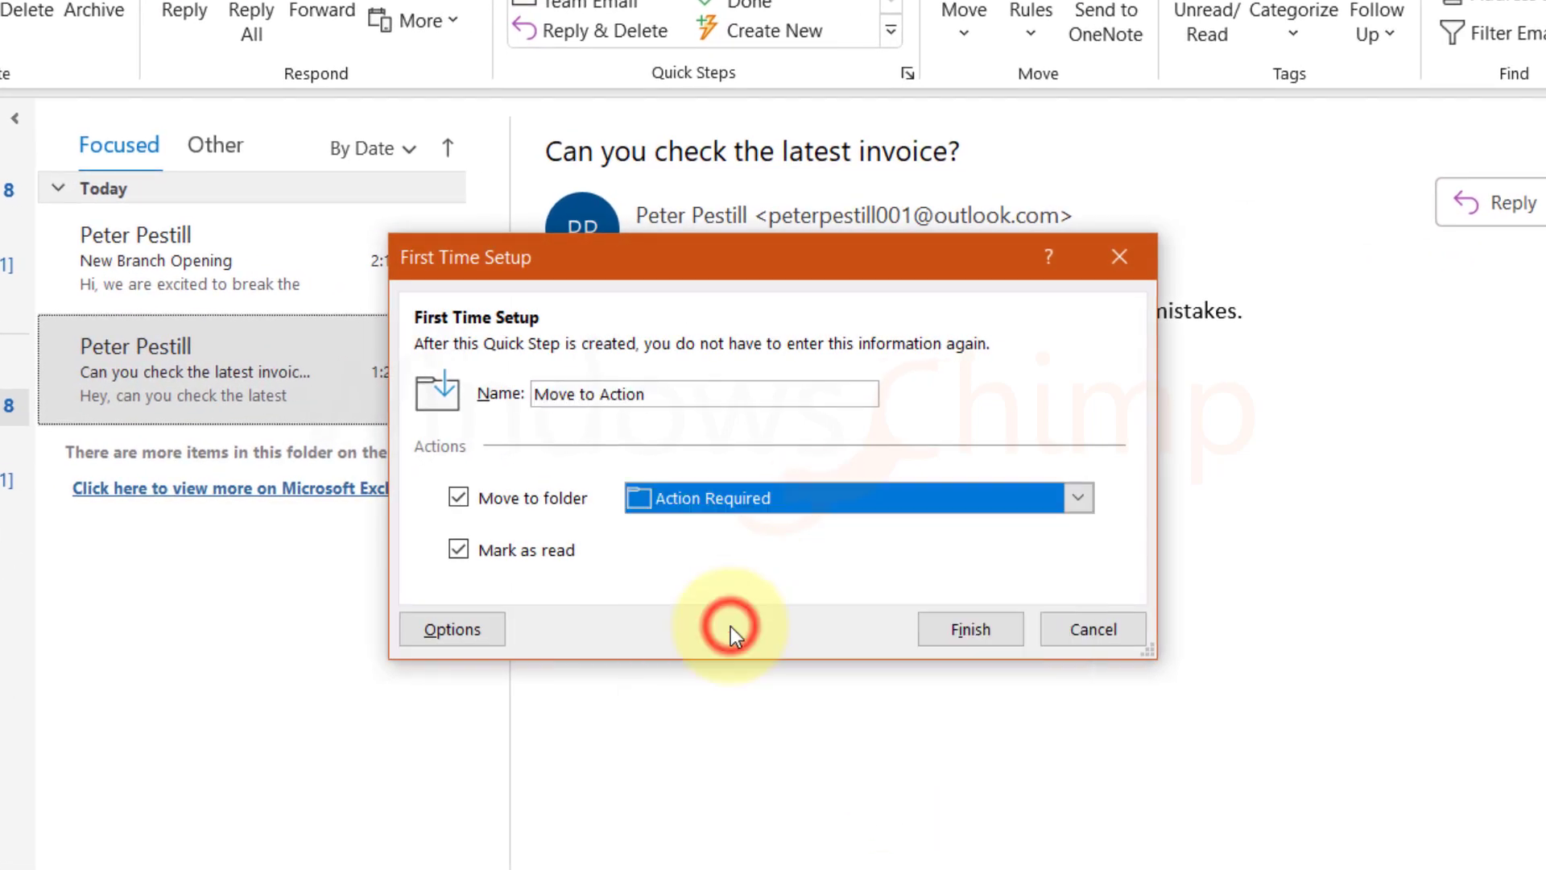
{"action": "left_click", "coordinate": [973, 629]}
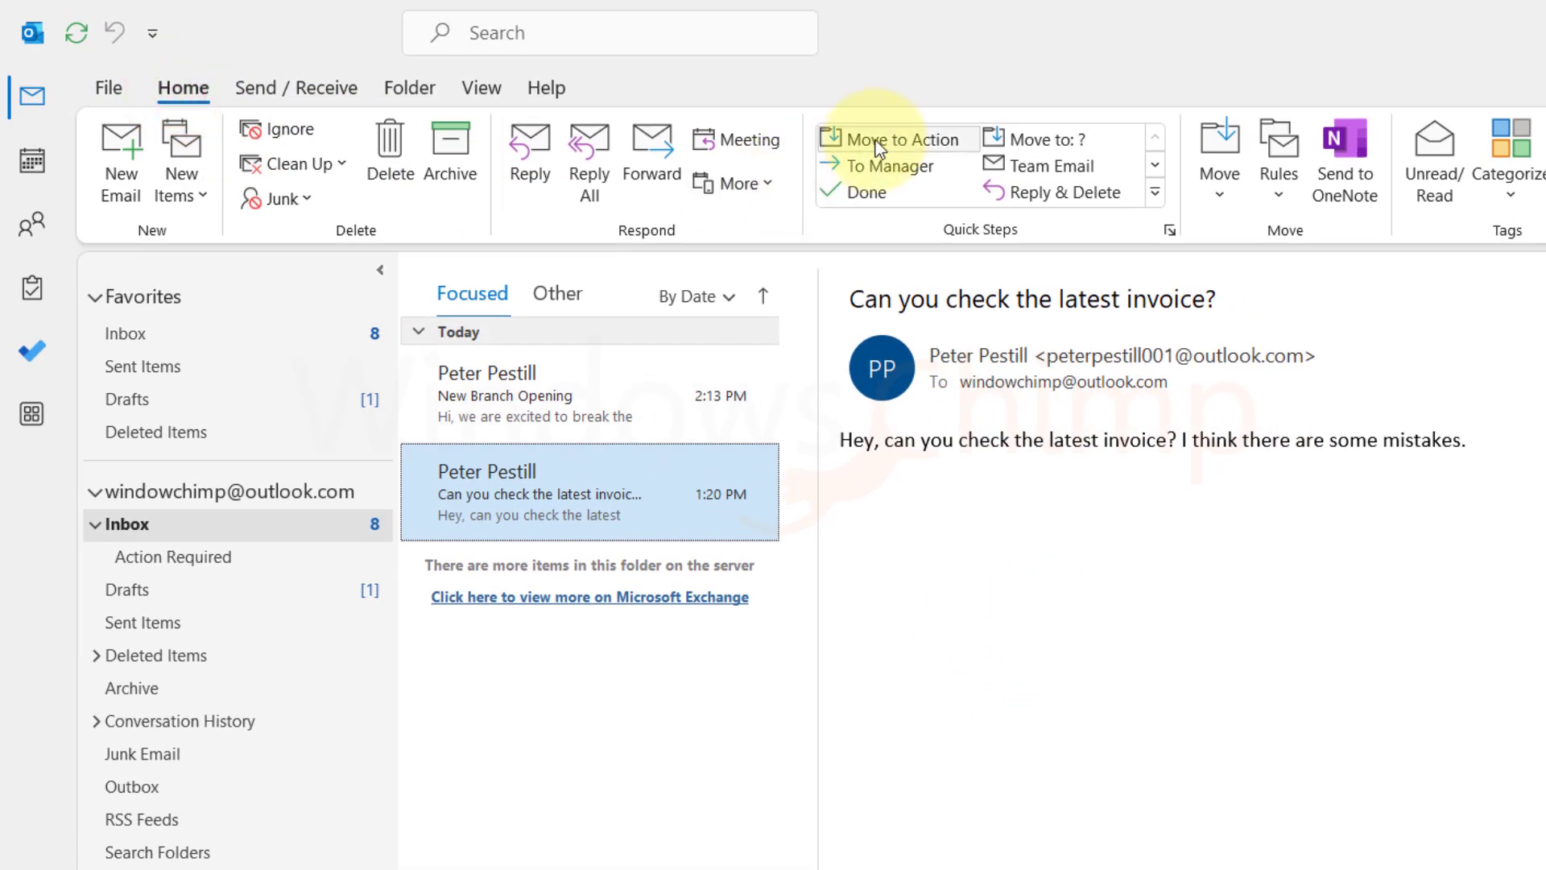
Give the Move to Action quick step the shortcut CTRL+SHIFT+2 and save it.
{"action": "left_click", "coordinate": [1169, 230]}
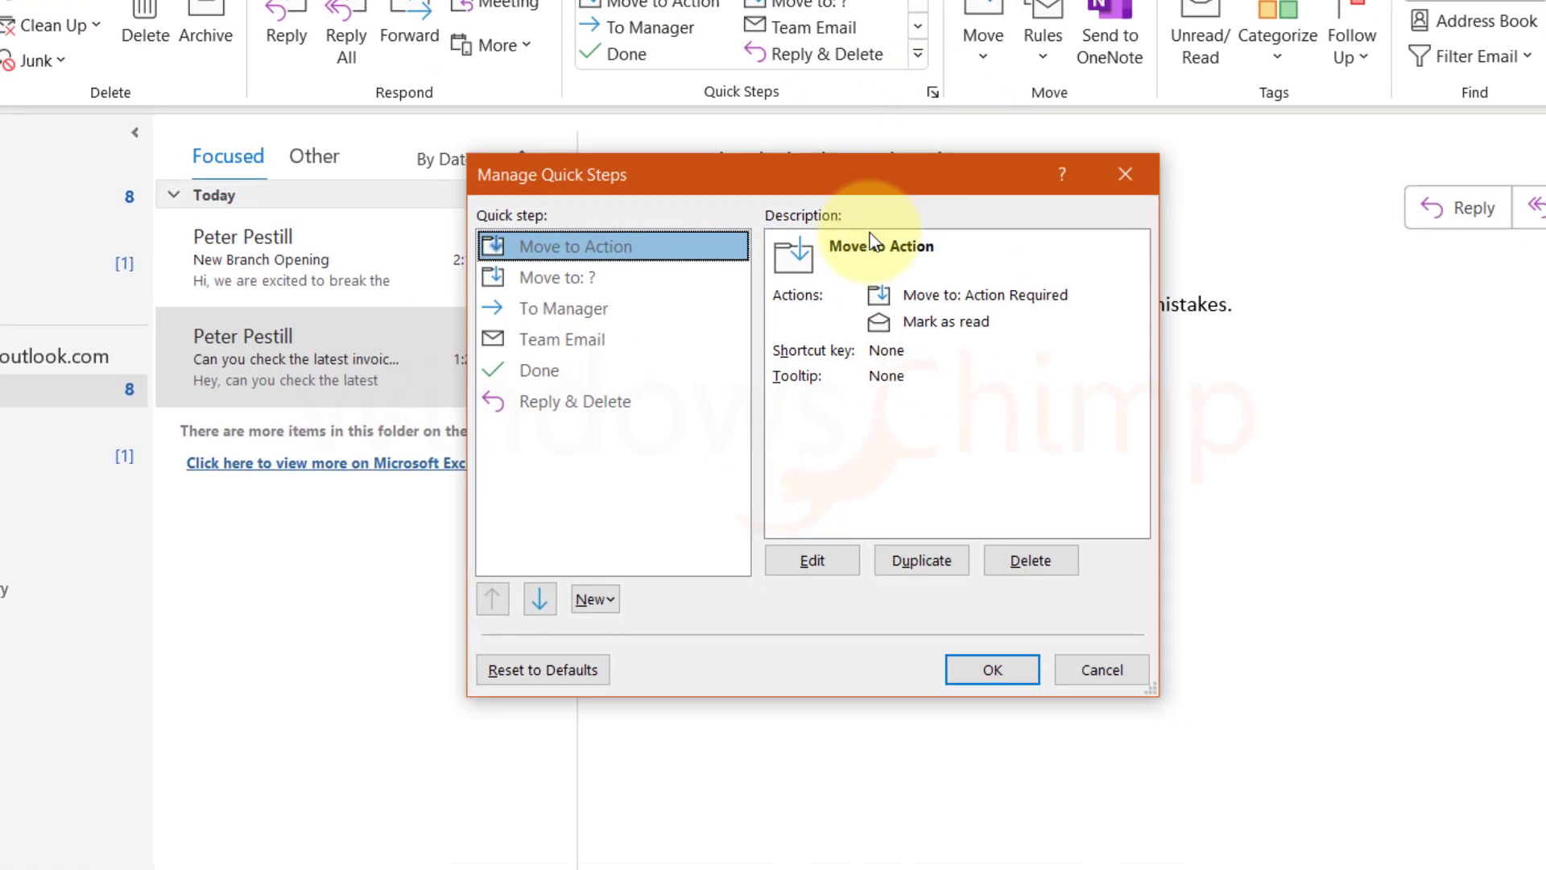
{"action": "left_click", "coordinate": [813, 558]}
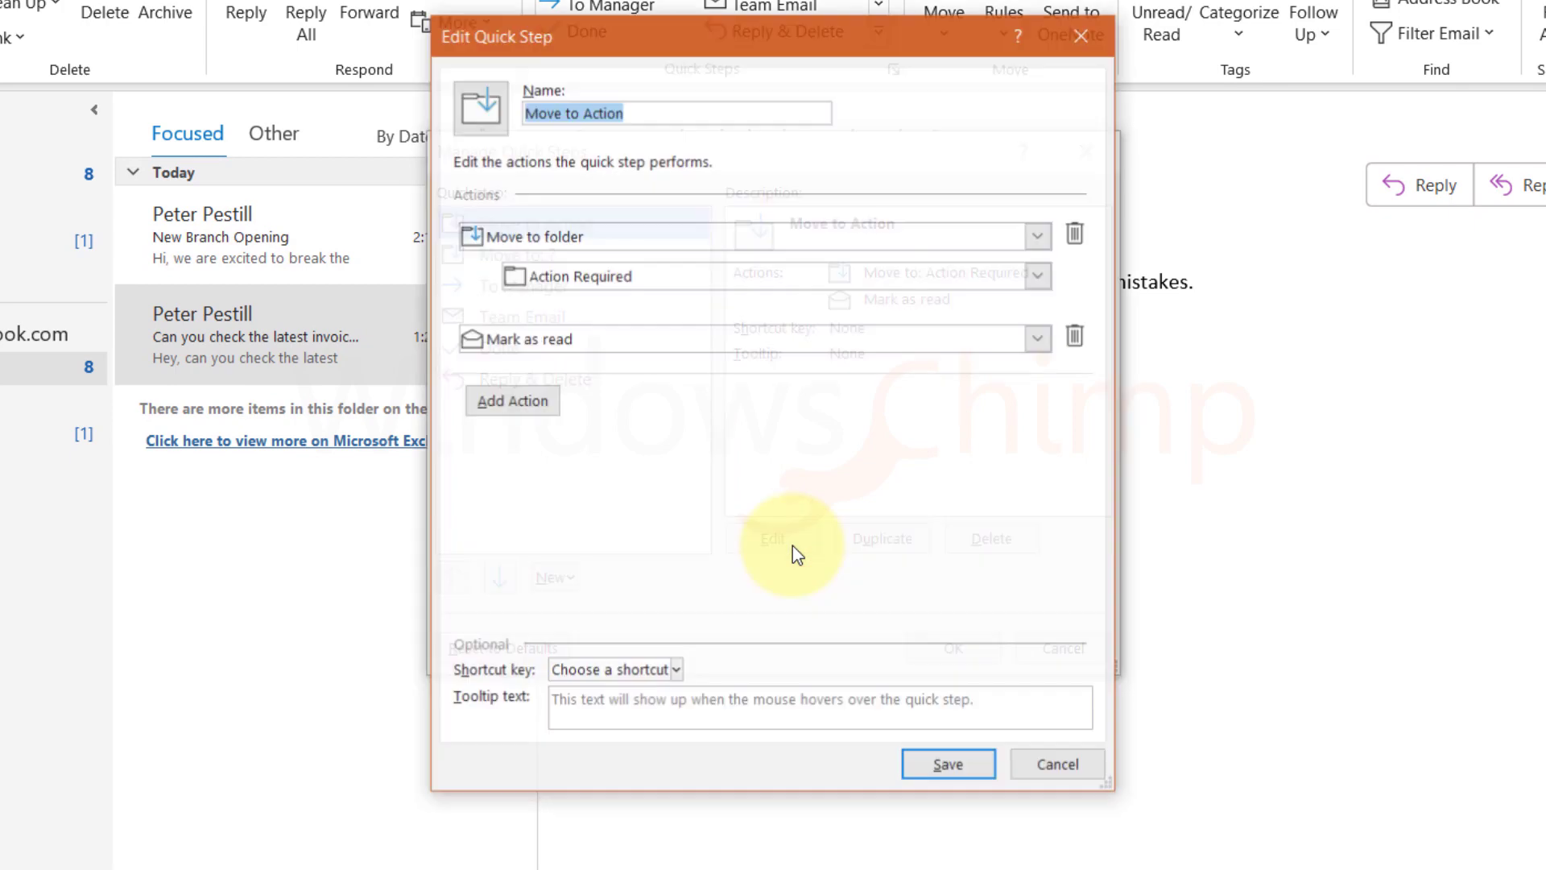
{"action": "left_click", "coordinate": [713, 699]}
{"action": "left_click", "coordinate": [639, 742]}
{"action": "left_click", "coordinate": [949, 766]}
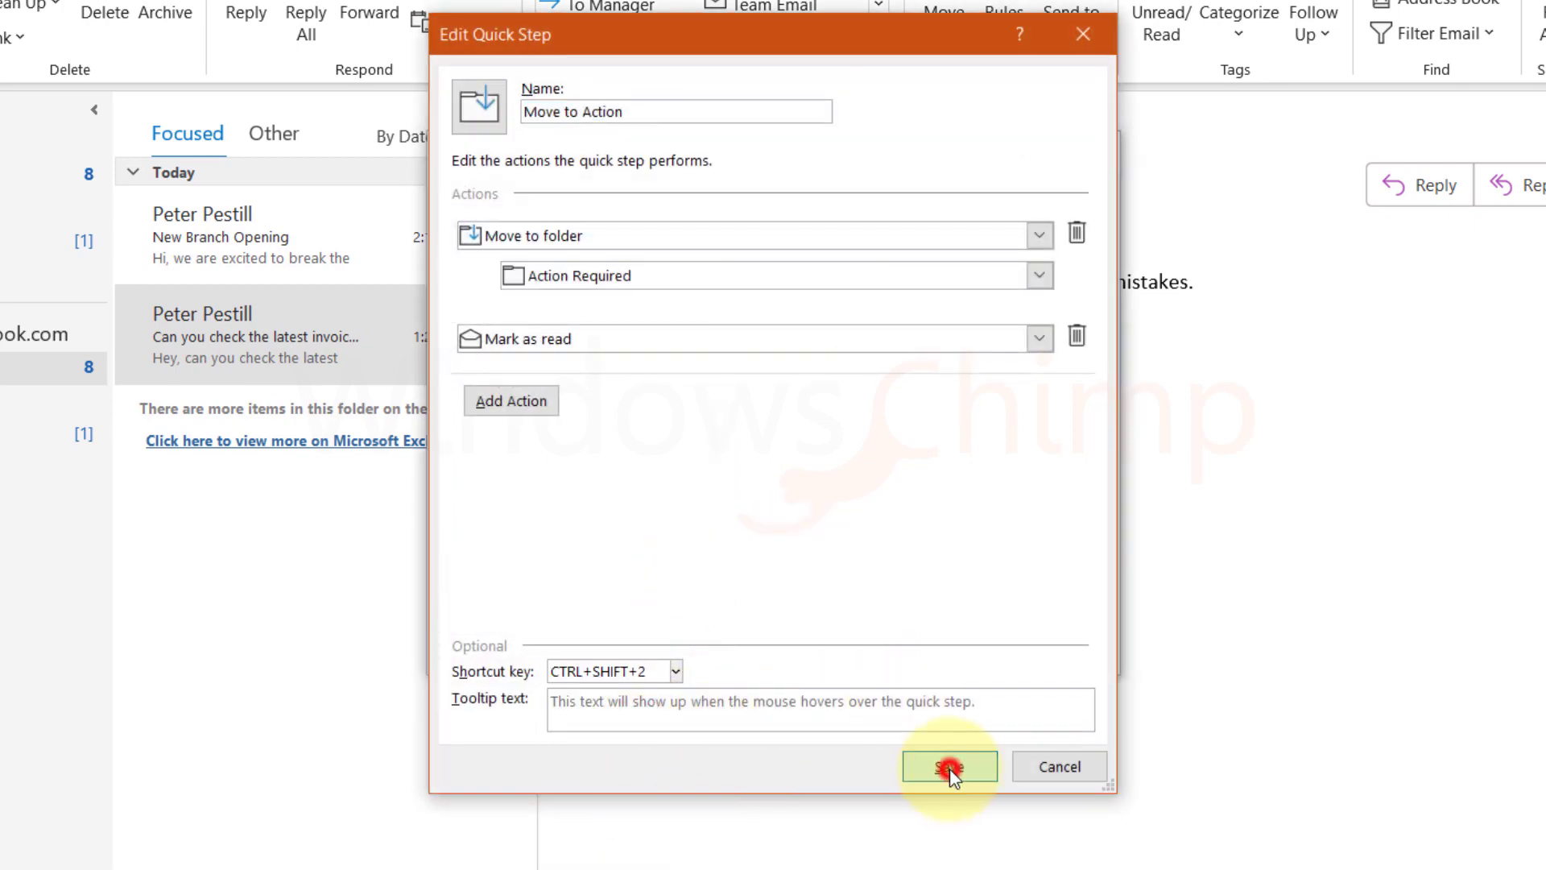
{"action": "left_click", "coordinate": [955, 654]}
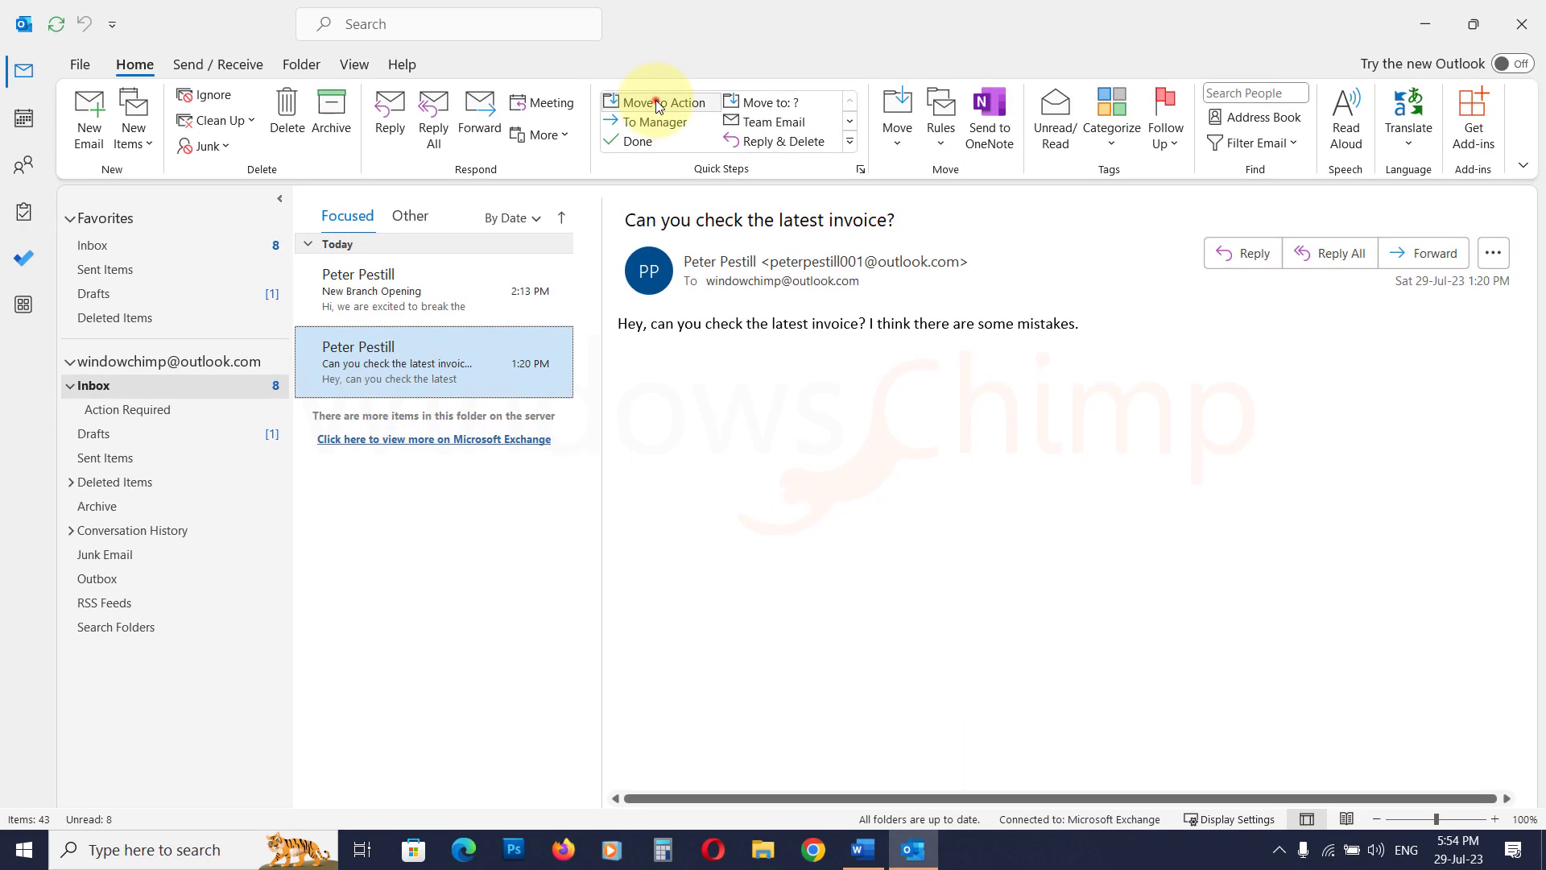
Apply Move to Action to the invoice email, then flag New Branch Opening for follow-up Tomorrow.
{"action": "left_click", "coordinate": [644, 100]}
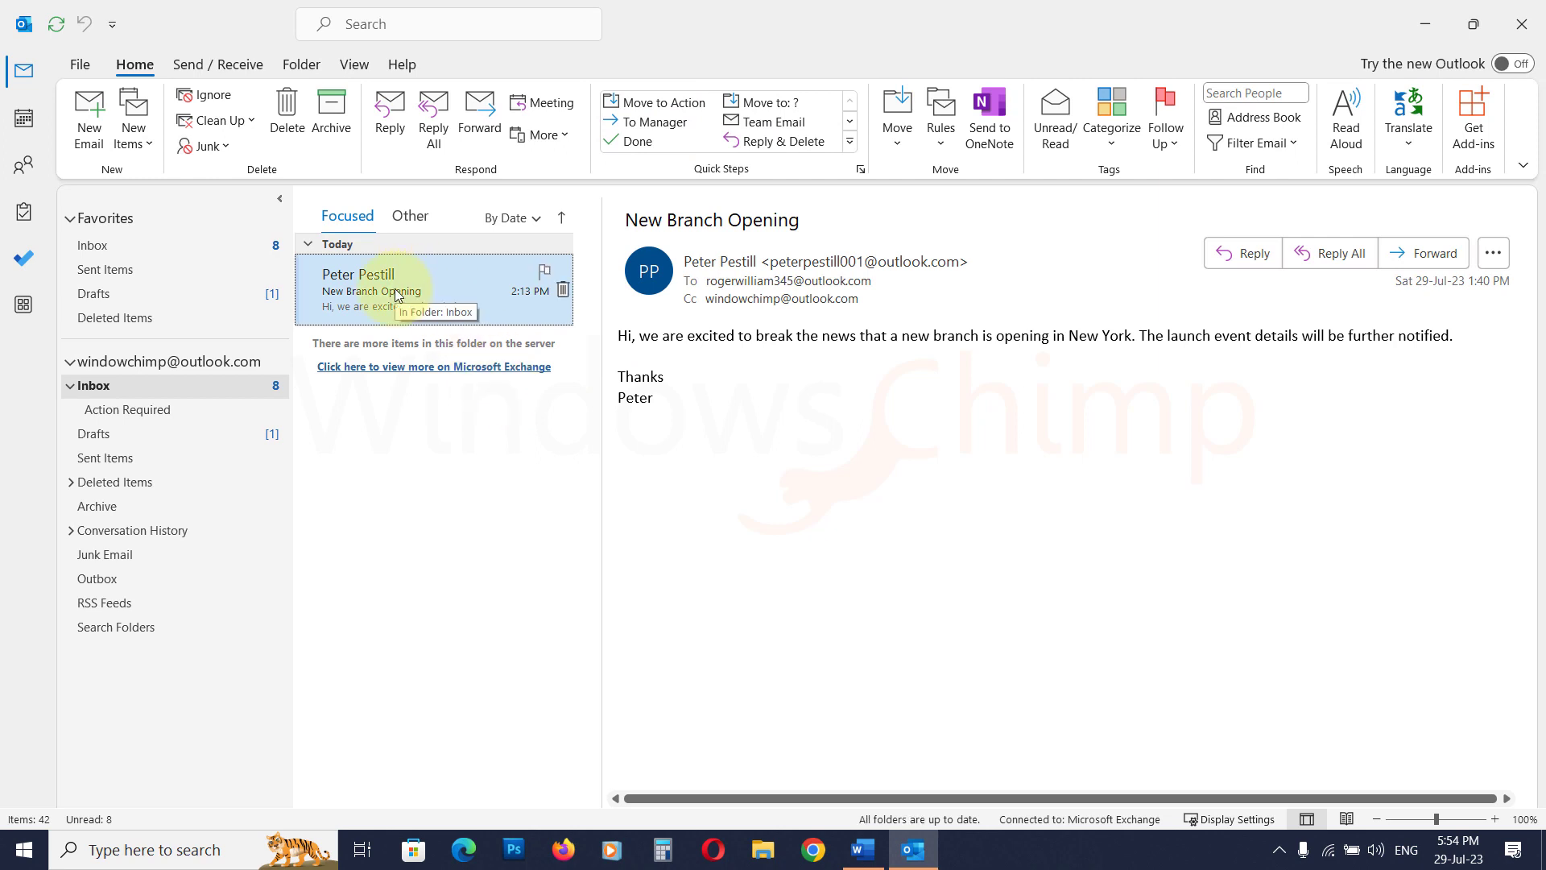
{"action": "left_click", "coordinate": [1422, 254]}
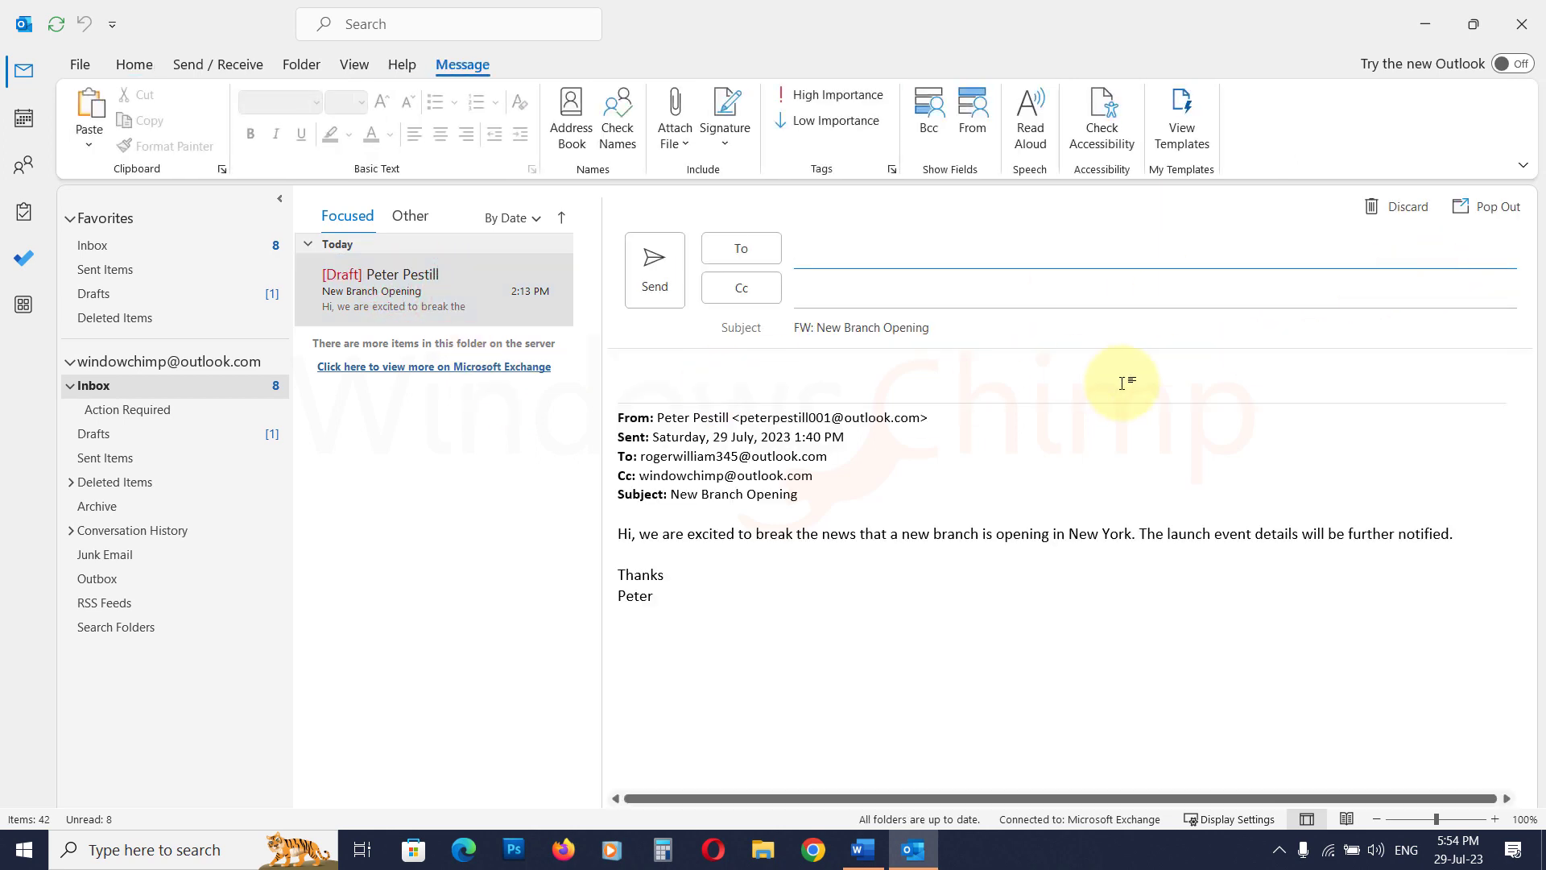
{"action": "left_click", "coordinate": [1389, 207]}
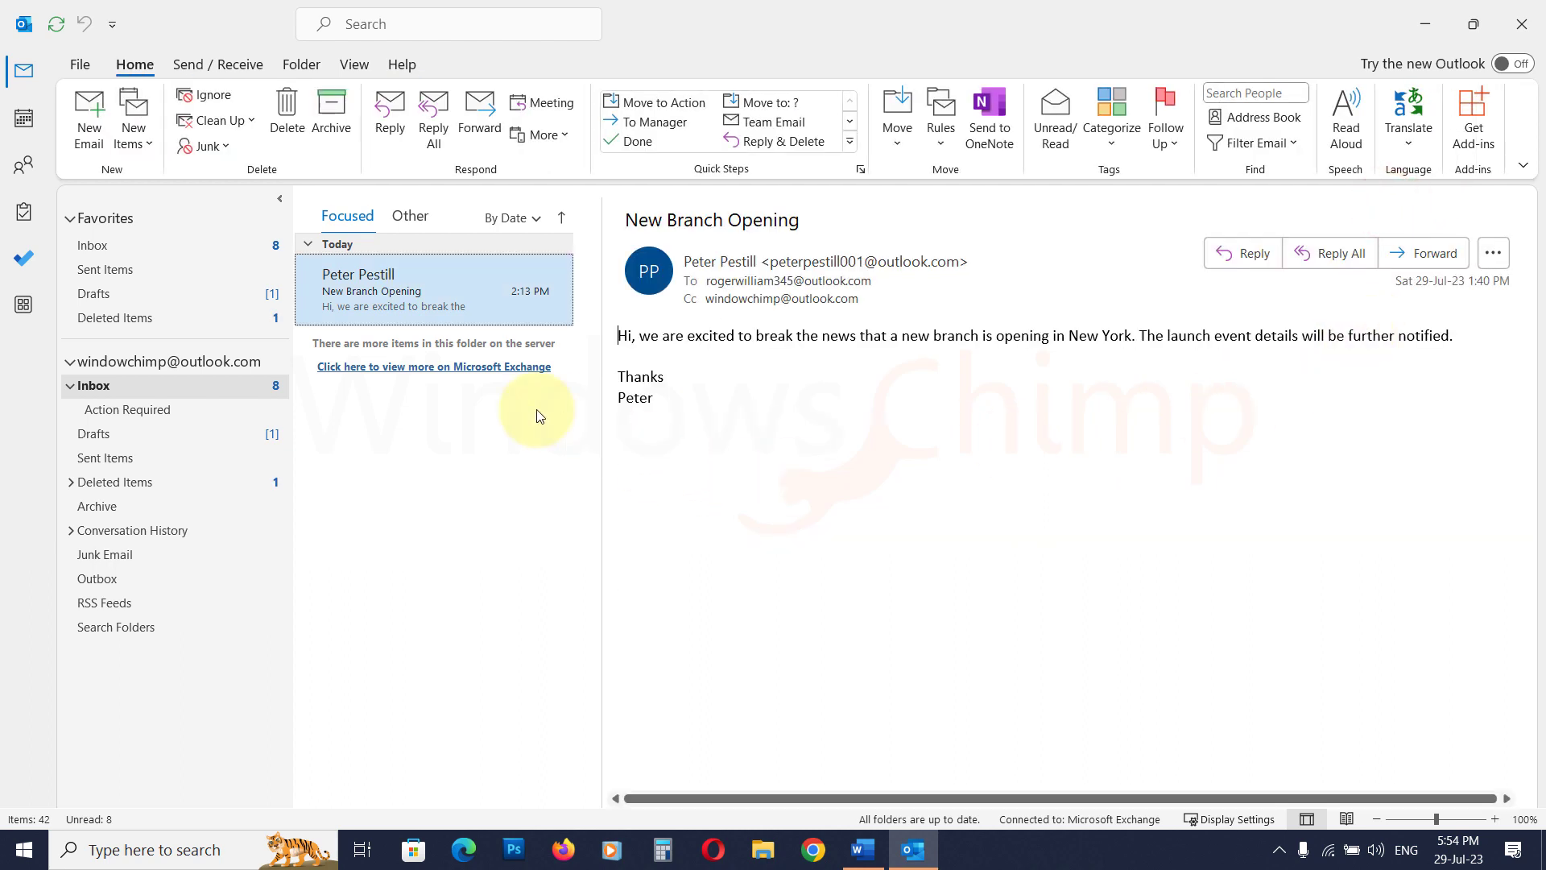
{"action": "left_click", "coordinate": [1160, 145]}
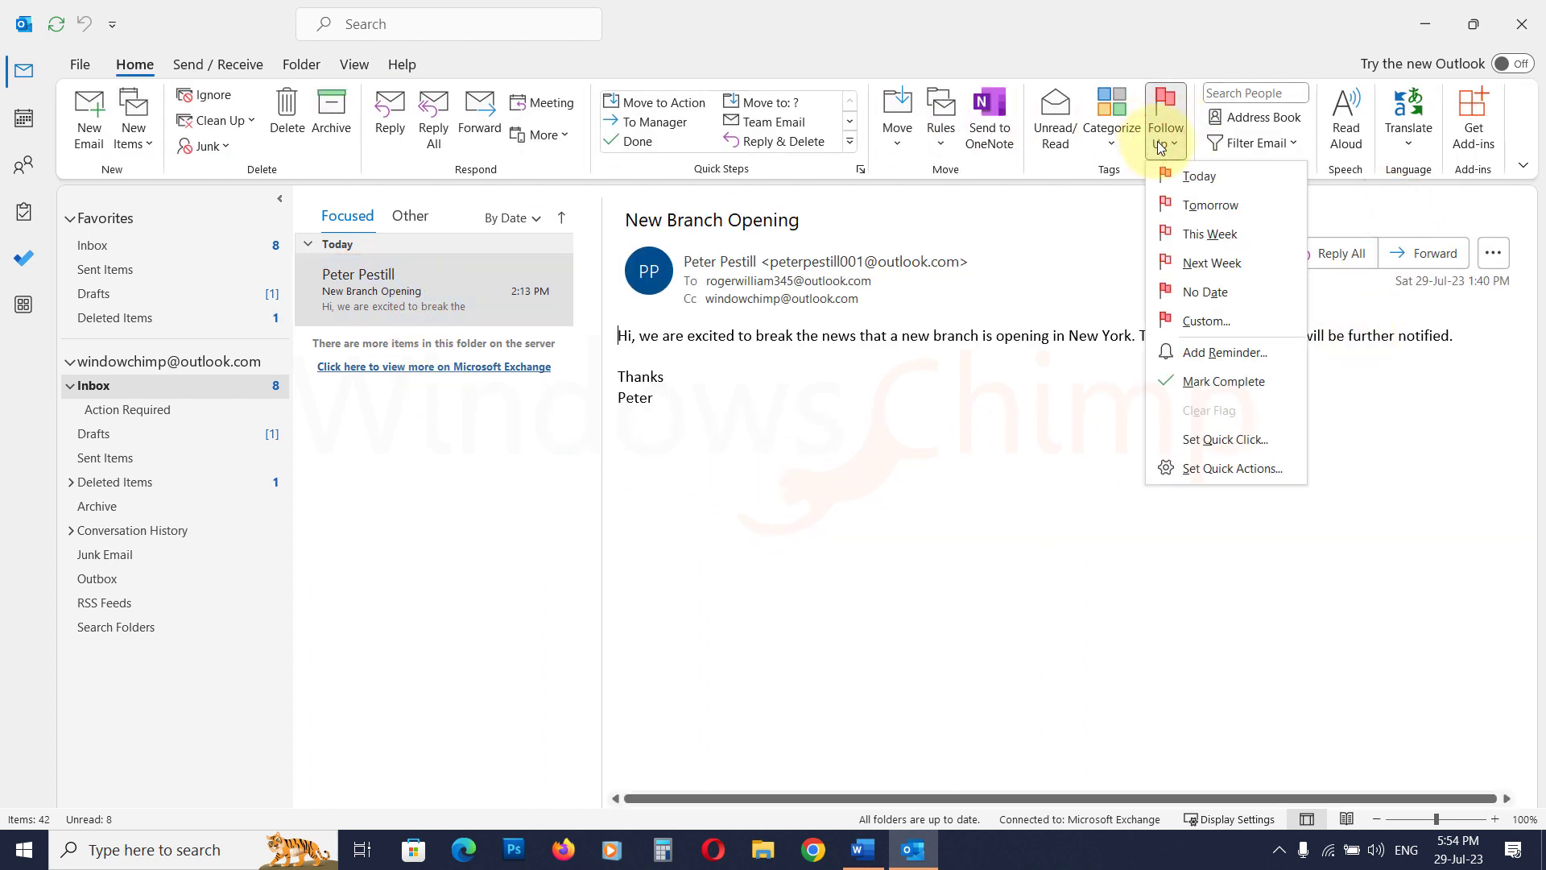
{"action": "left_click", "coordinate": [1181, 204]}
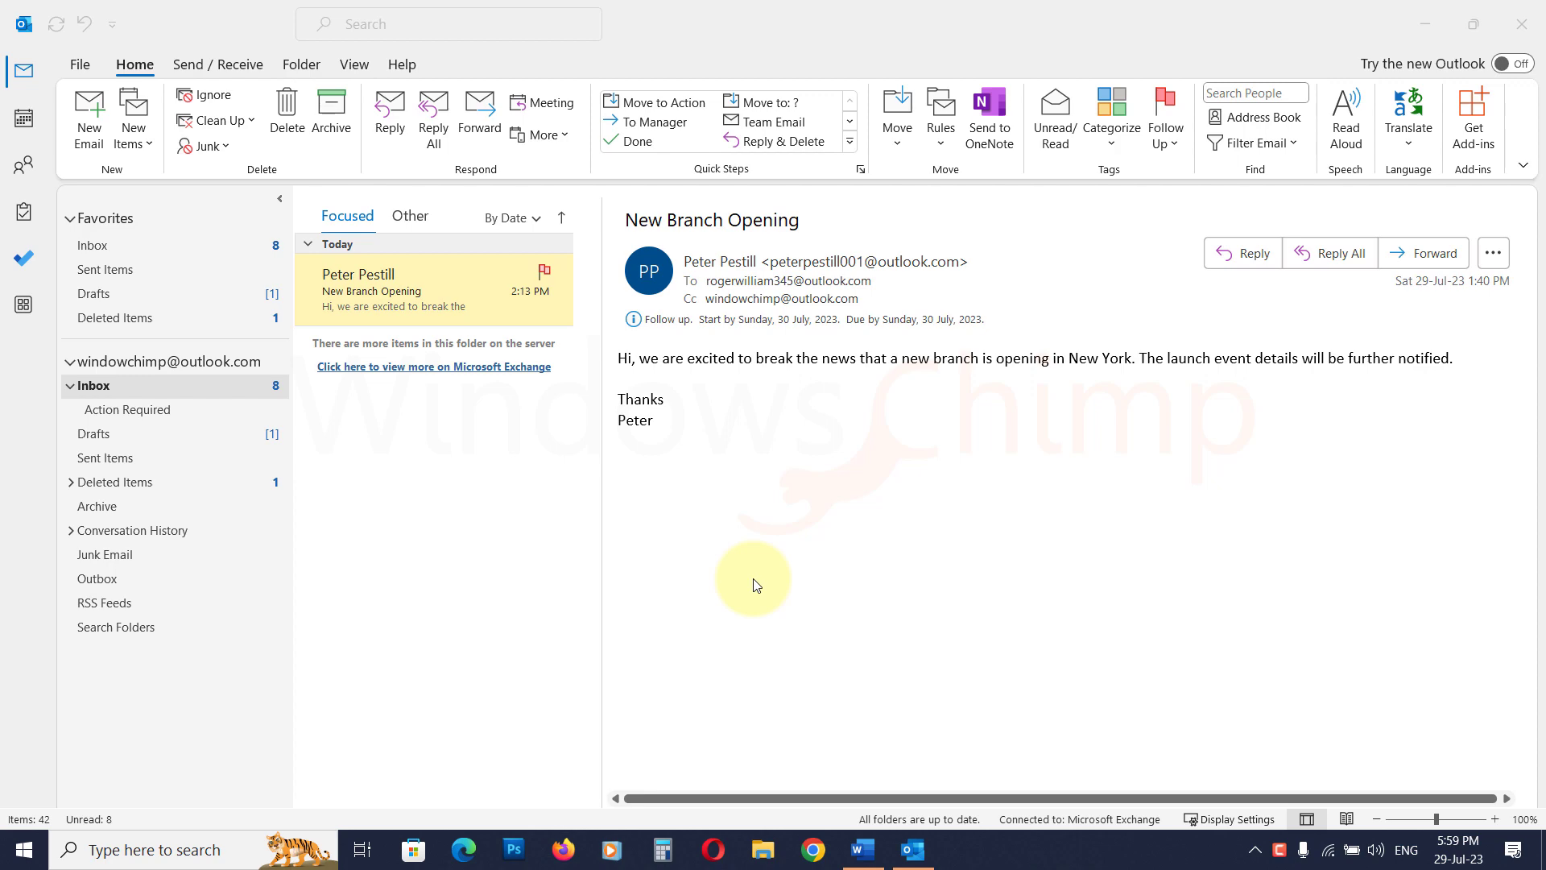
Set Action Required as the startup folder in Advanced options, then close Outlook.
{"action": "left_click", "coordinate": [85, 63]}
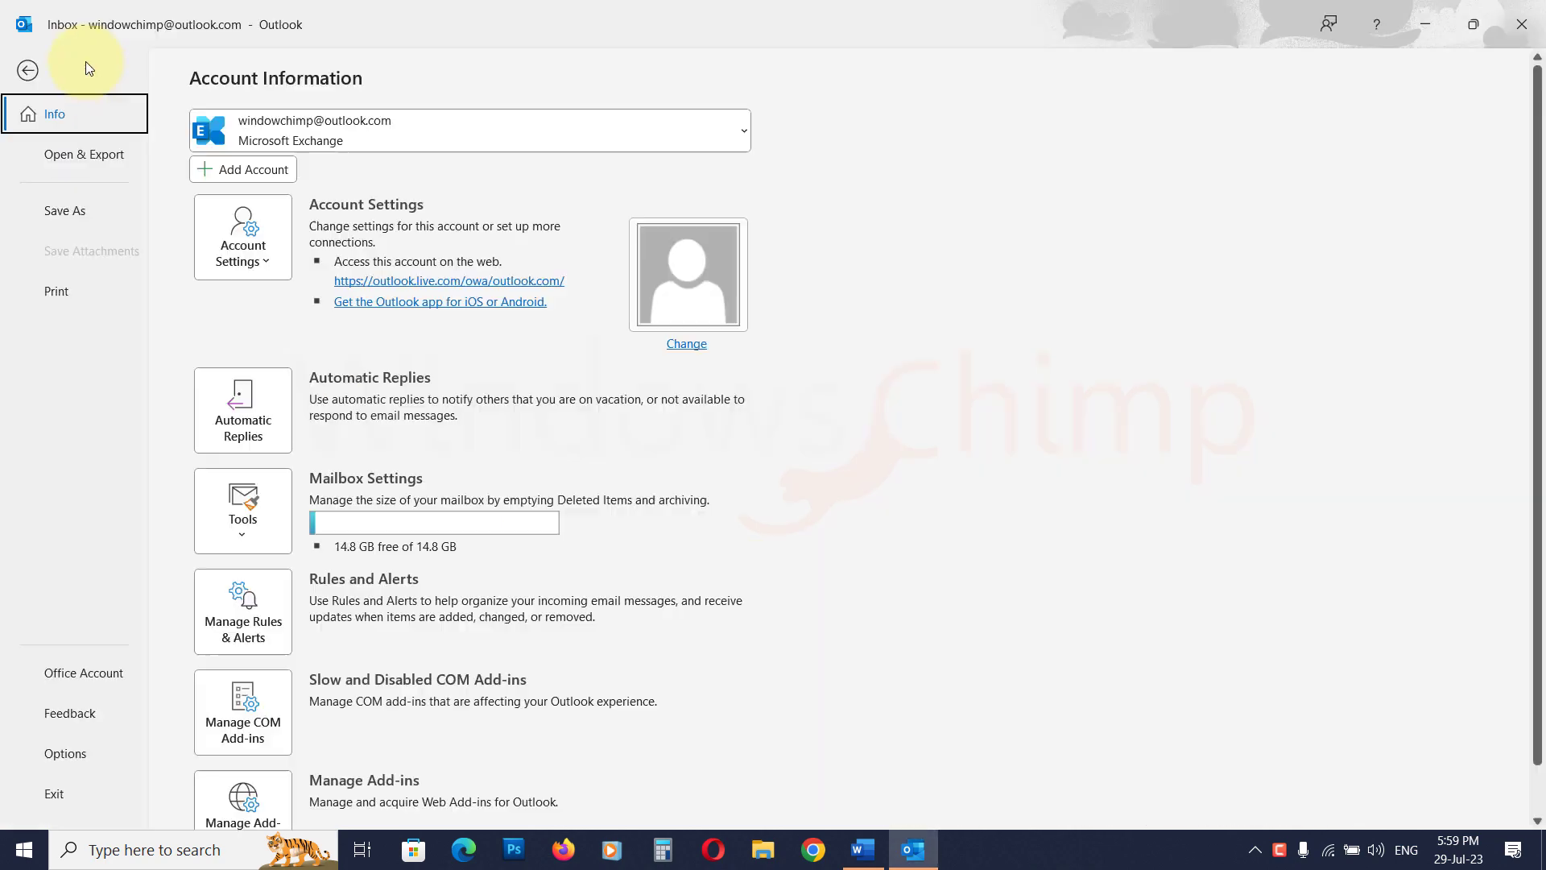
{"action": "left_click", "coordinate": [63, 751]}
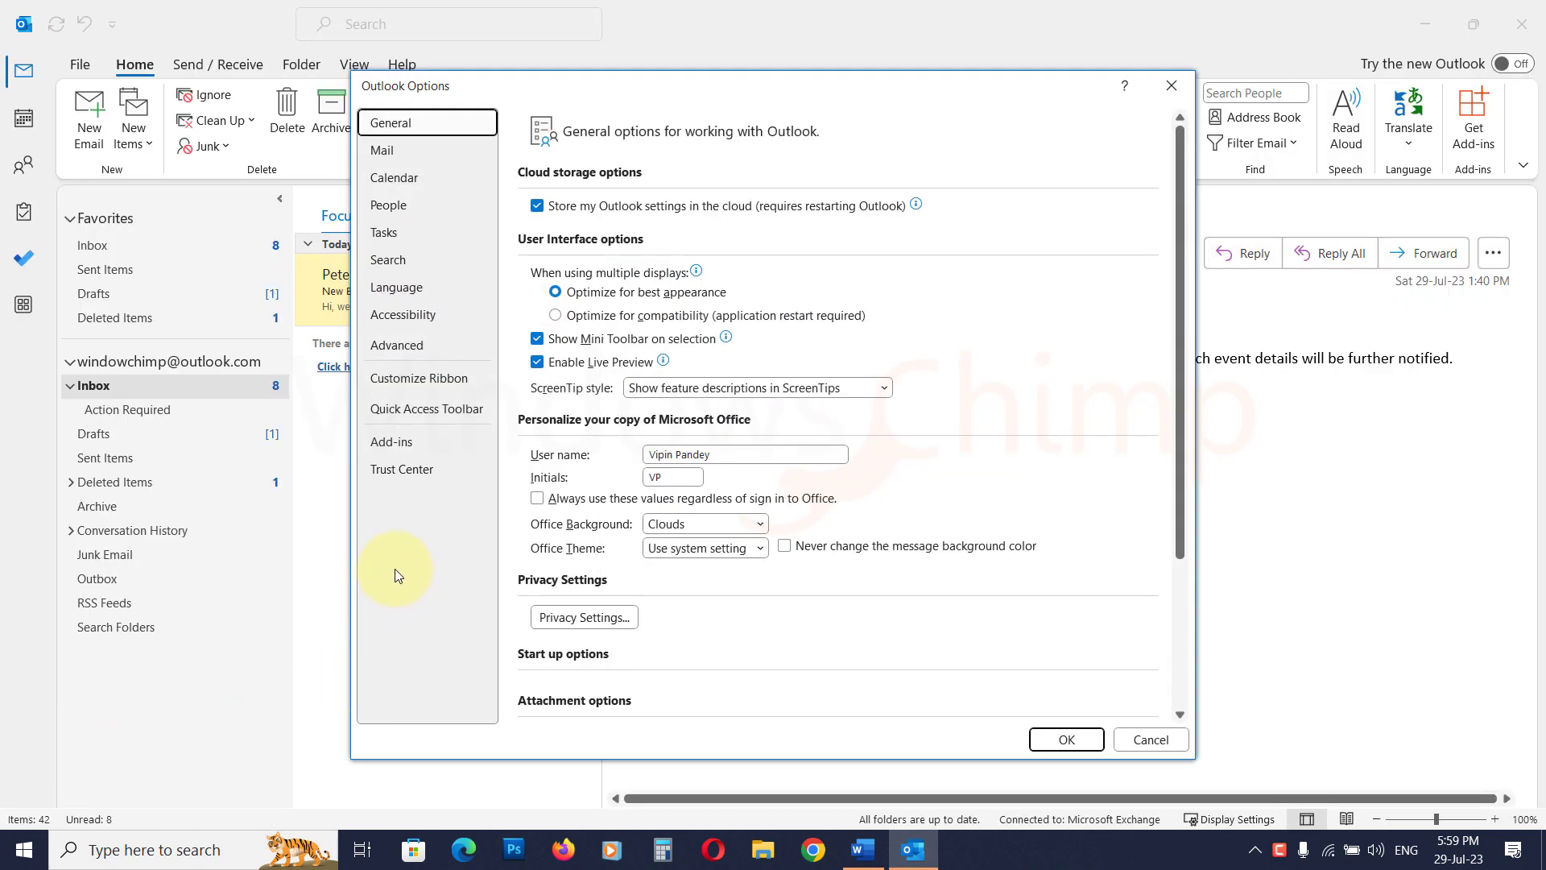
{"action": "left_click", "coordinate": [407, 347]}
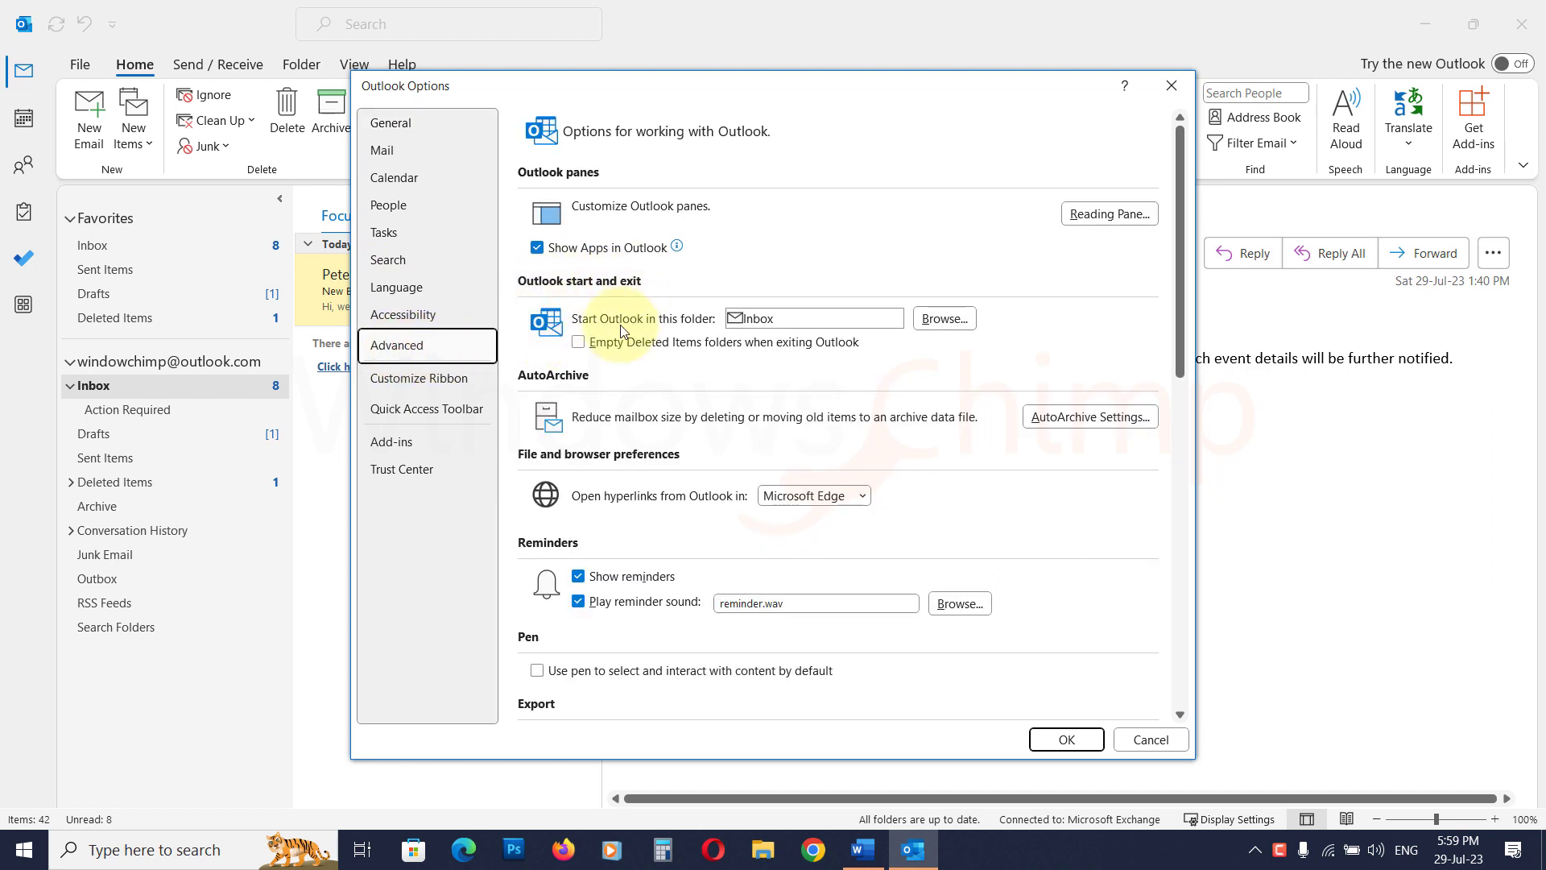
{"action": "left_click", "coordinate": [952, 321]}
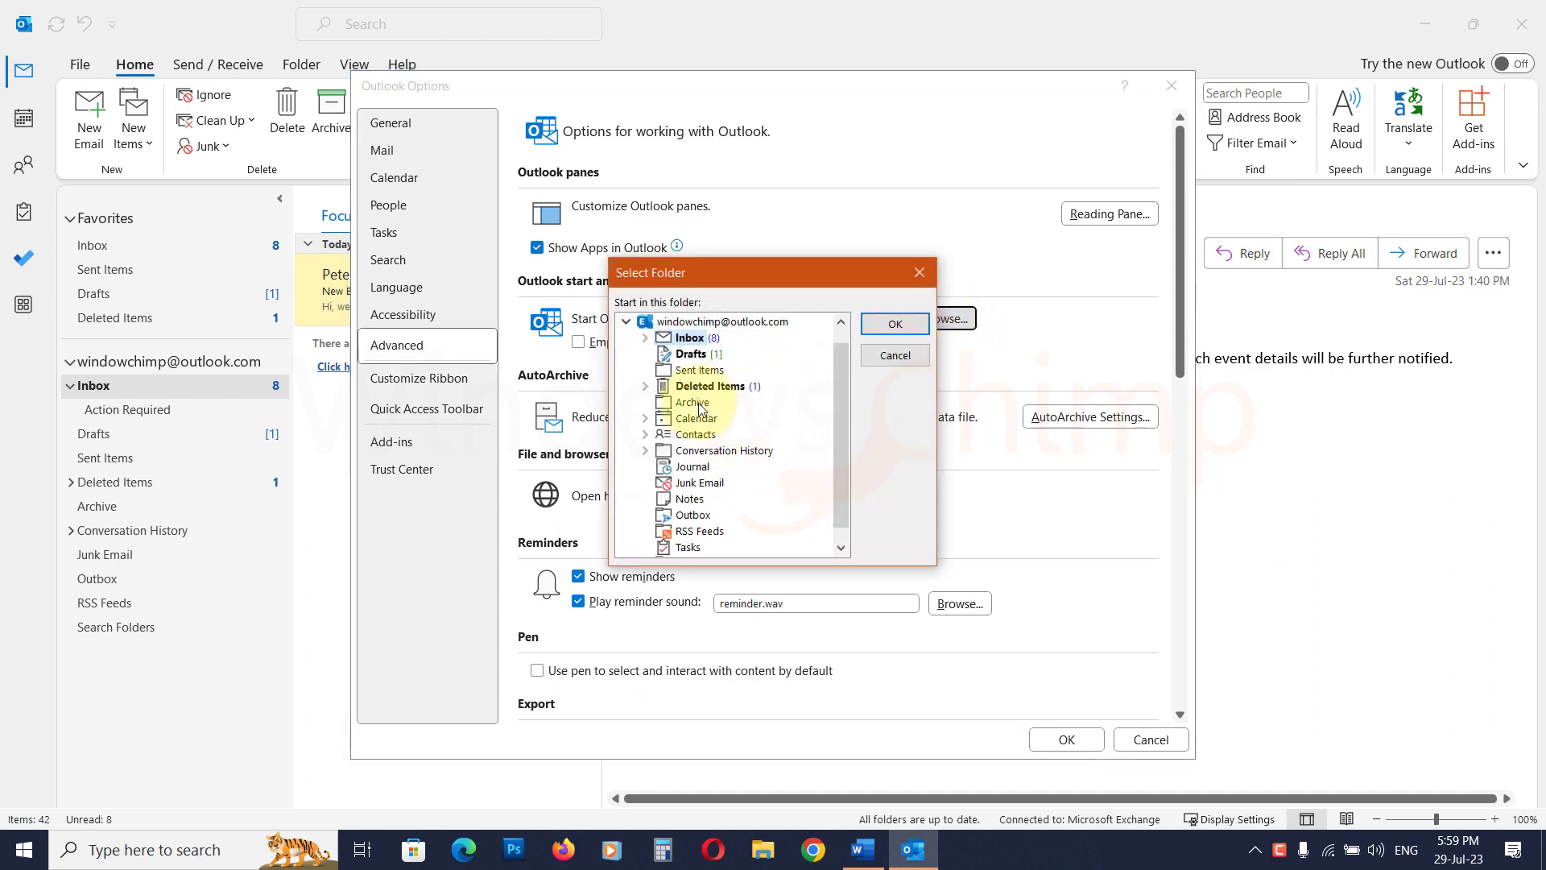
{"action": "left_click", "coordinate": [647, 339]}
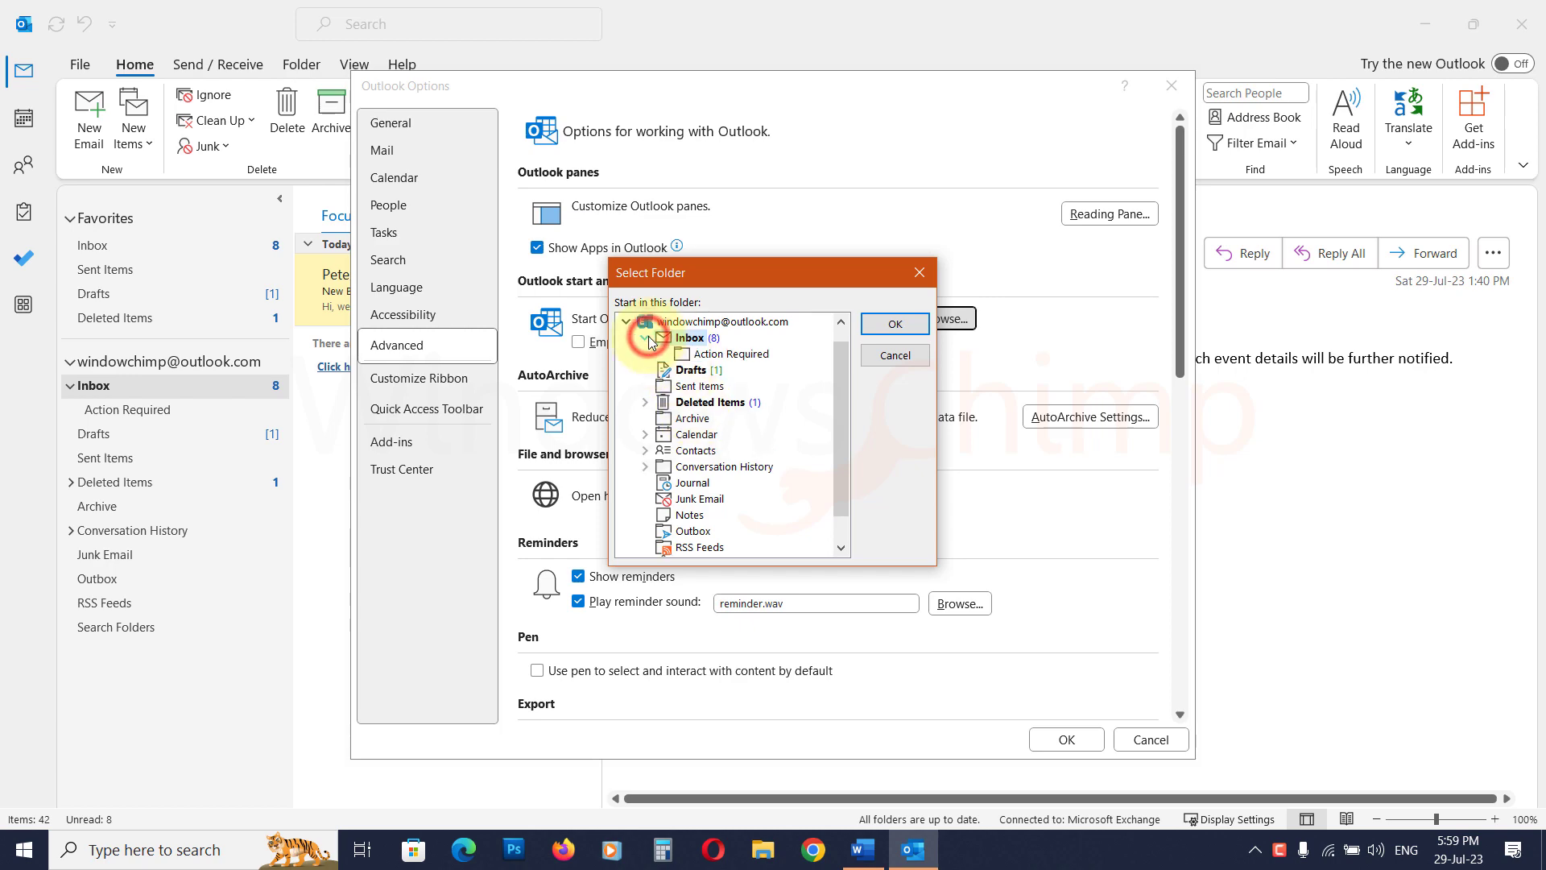
{"action": "left_click", "coordinate": [730, 354]}
{"action": "left_click", "coordinate": [894, 324]}
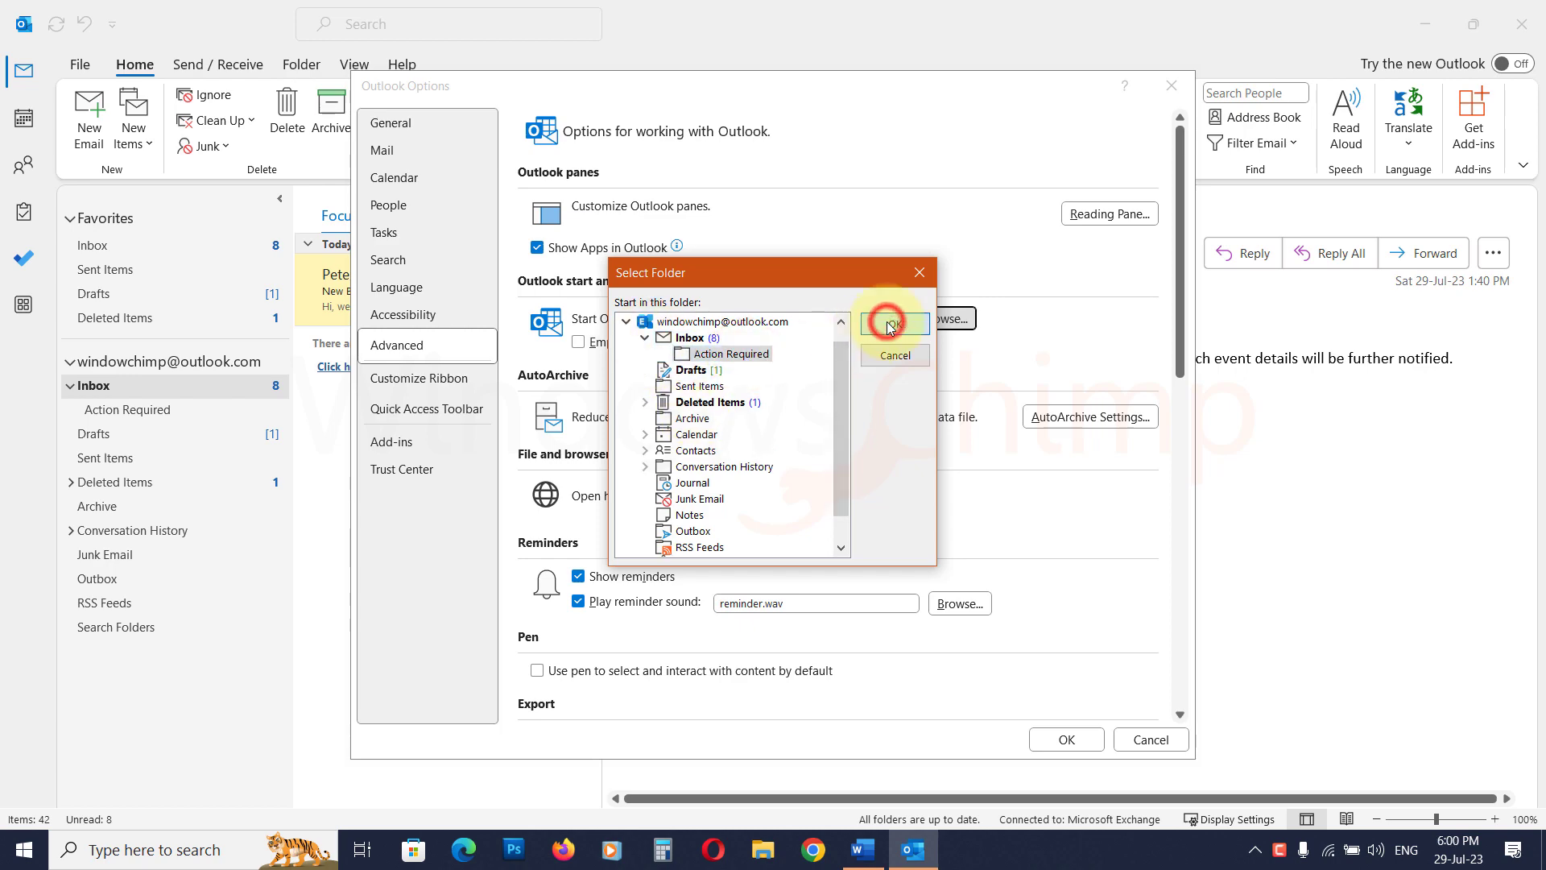
{"action": "left_click", "coordinate": [1061, 741]}
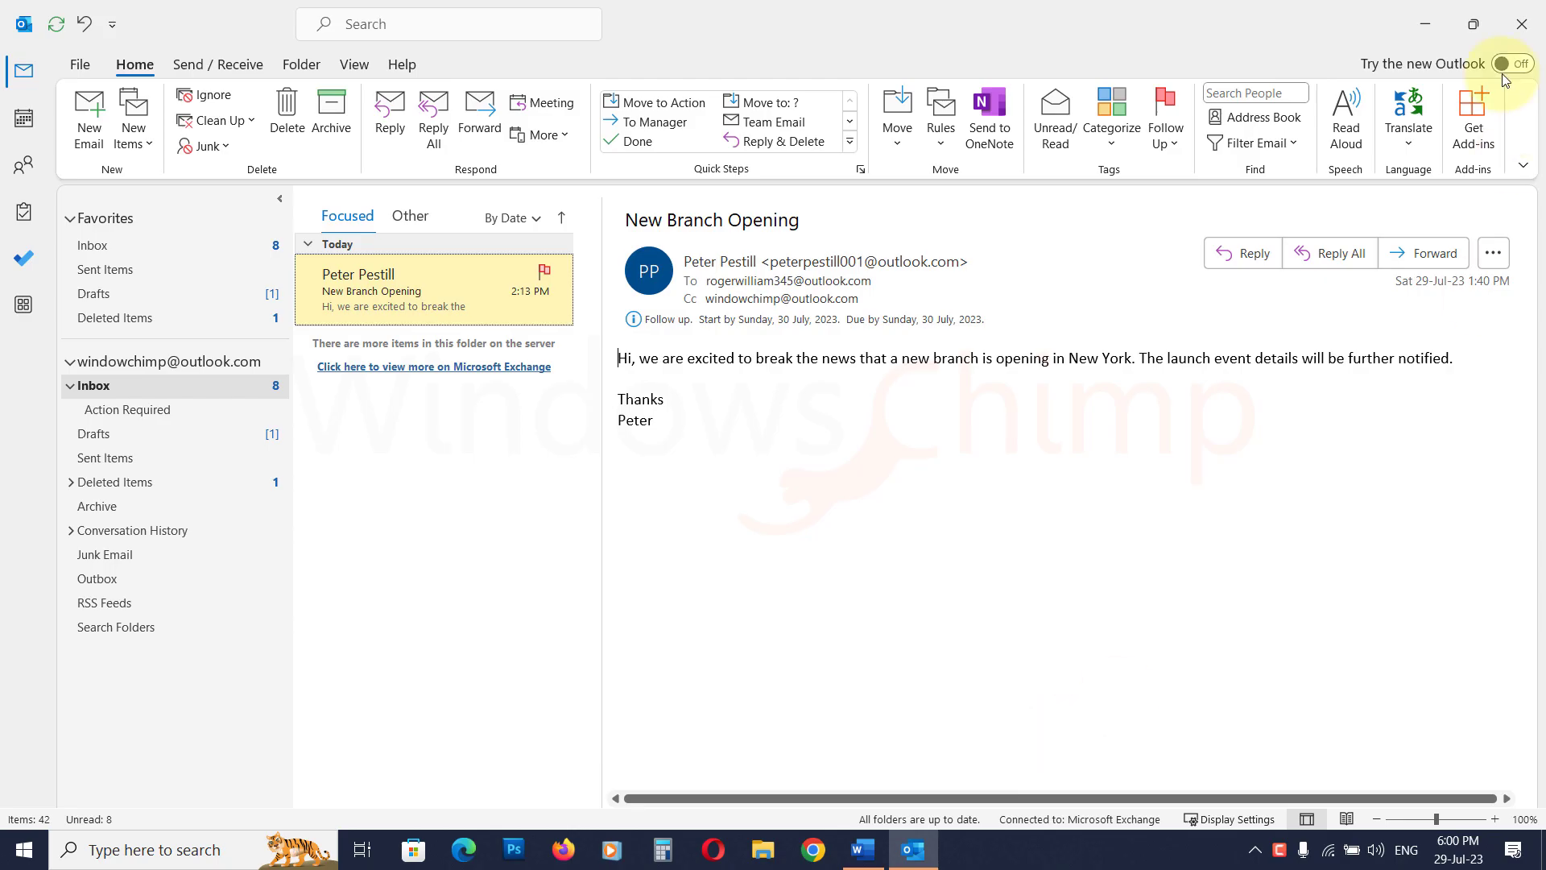
{"action": "left_click", "coordinate": [1520, 24]}
Relaunch Outlook from the Windows search Recent list so it opens in Action Required.
{"action": "left_click", "coordinate": [166, 847]}
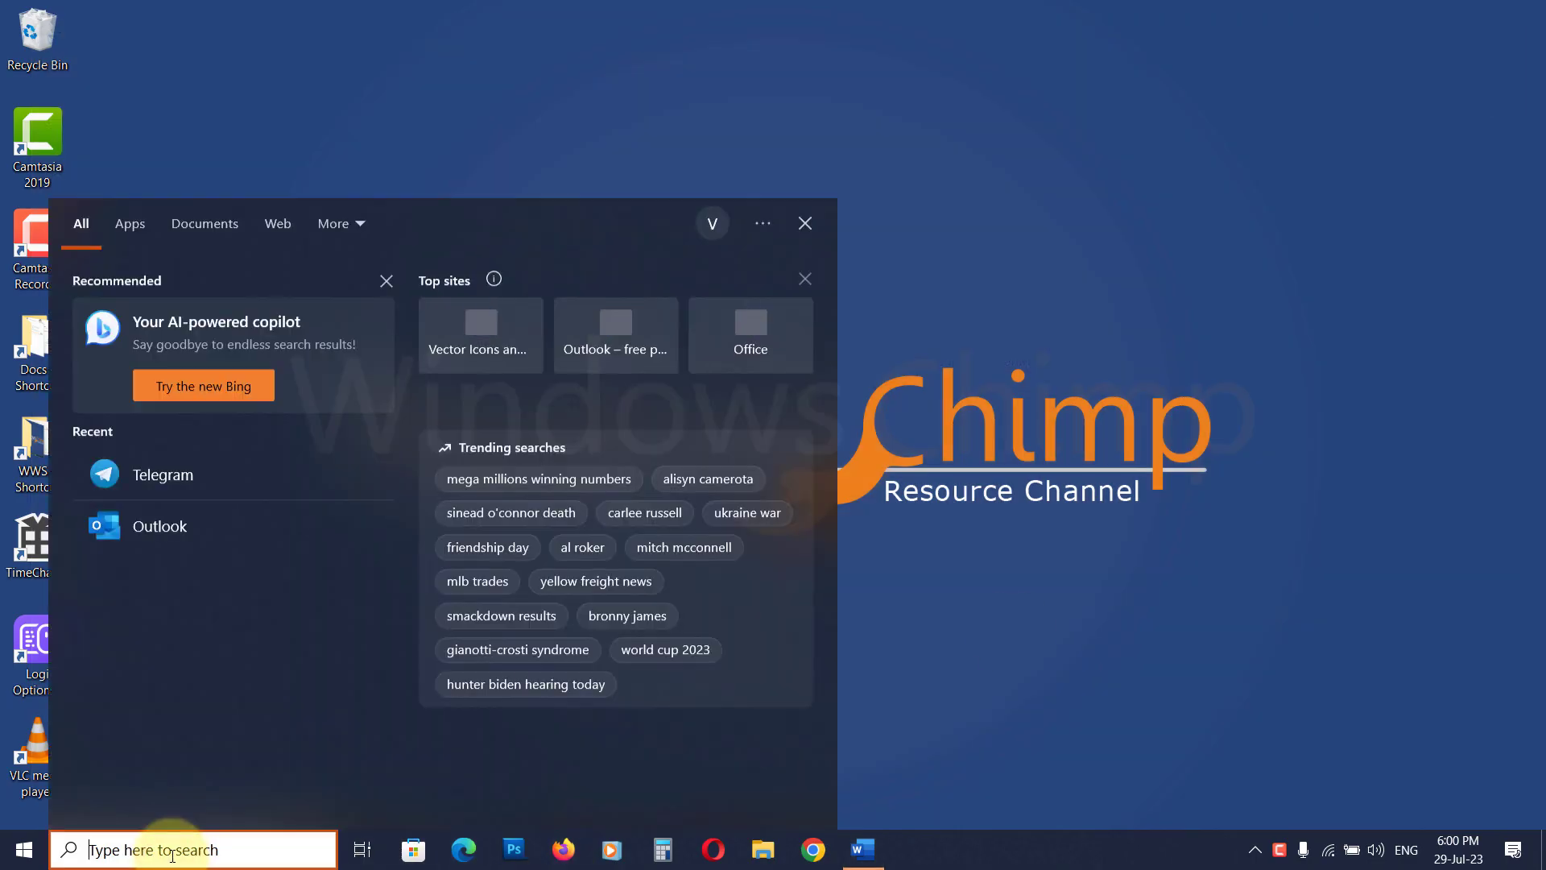
{"action": "left_click", "coordinate": [158, 527]}
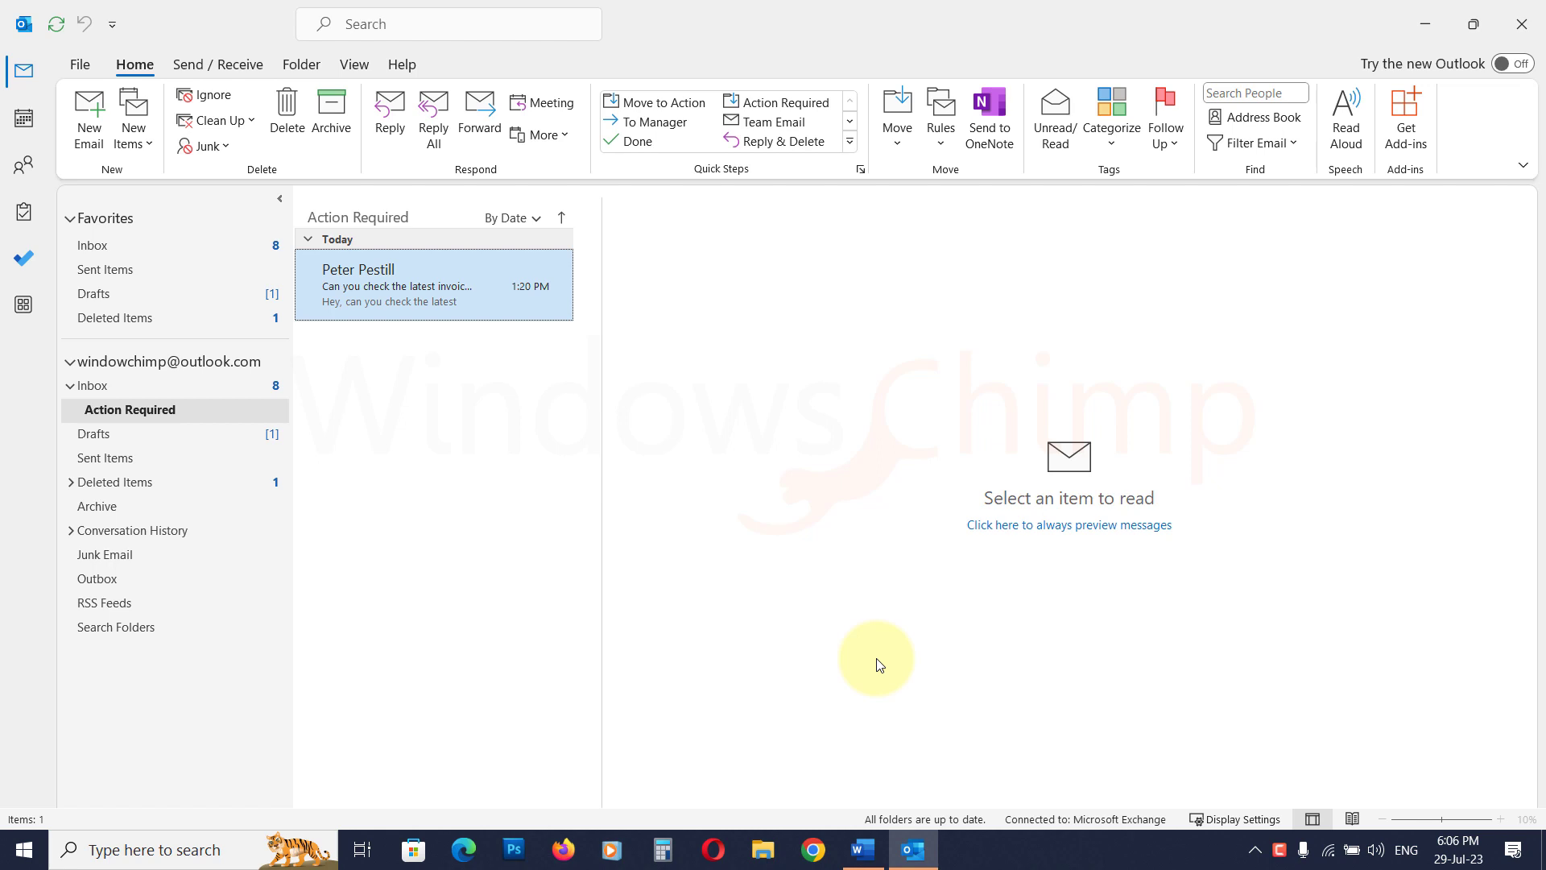
In Mail options under Message arrival, turn off Play a sound and Display a Desktop Alert.
{"action": "left_click", "coordinate": [79, 65]}
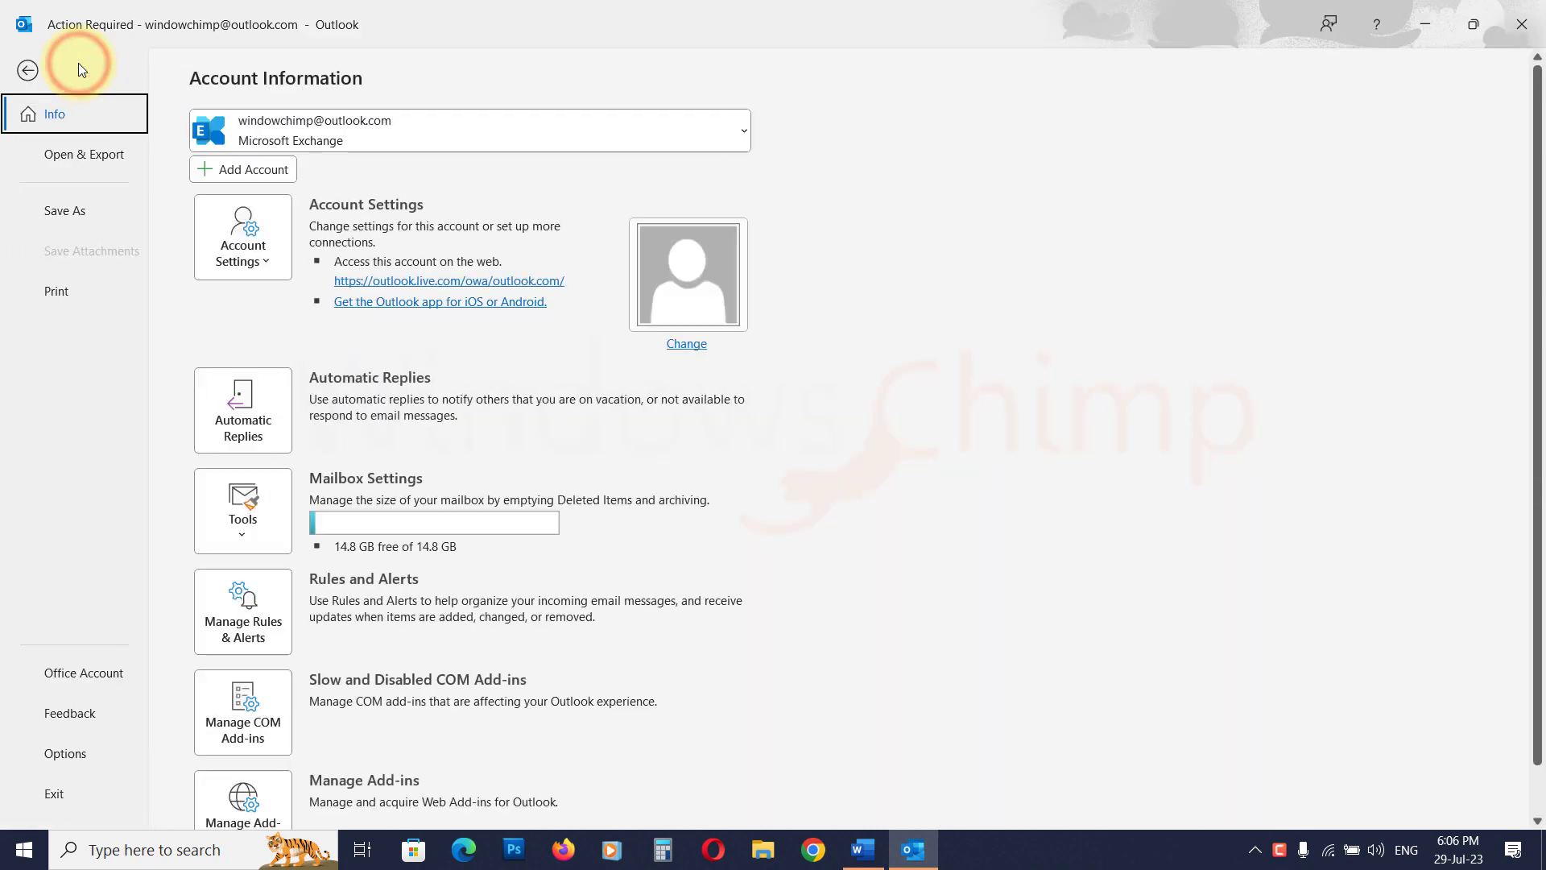
{"action": "left_click", "coordinate": [66, 755]}
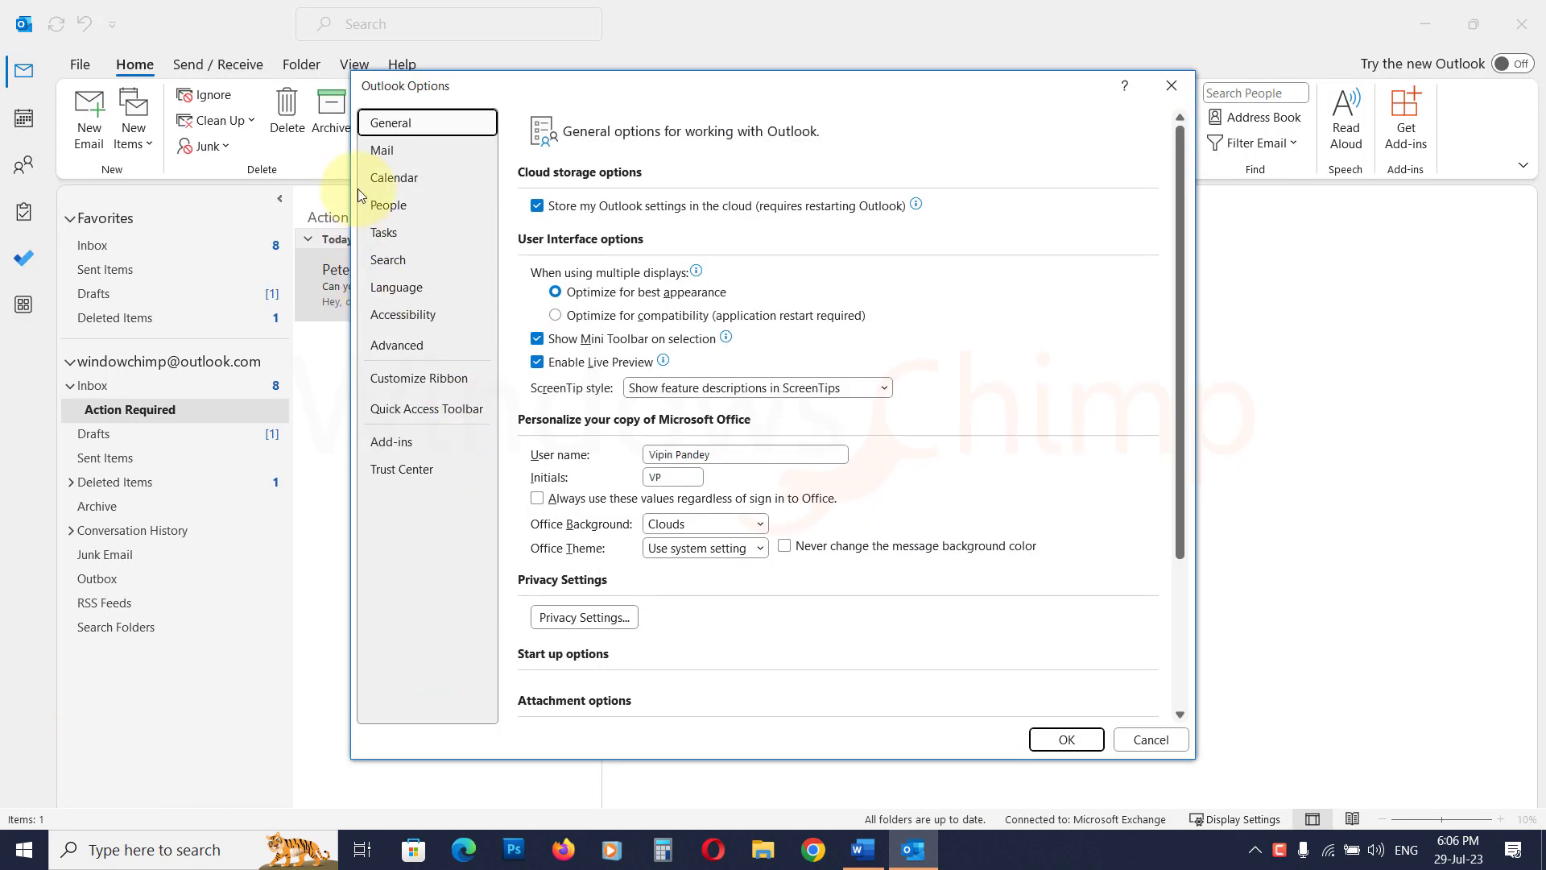
{"action": "left_click", "coordinate": [378, 152]}
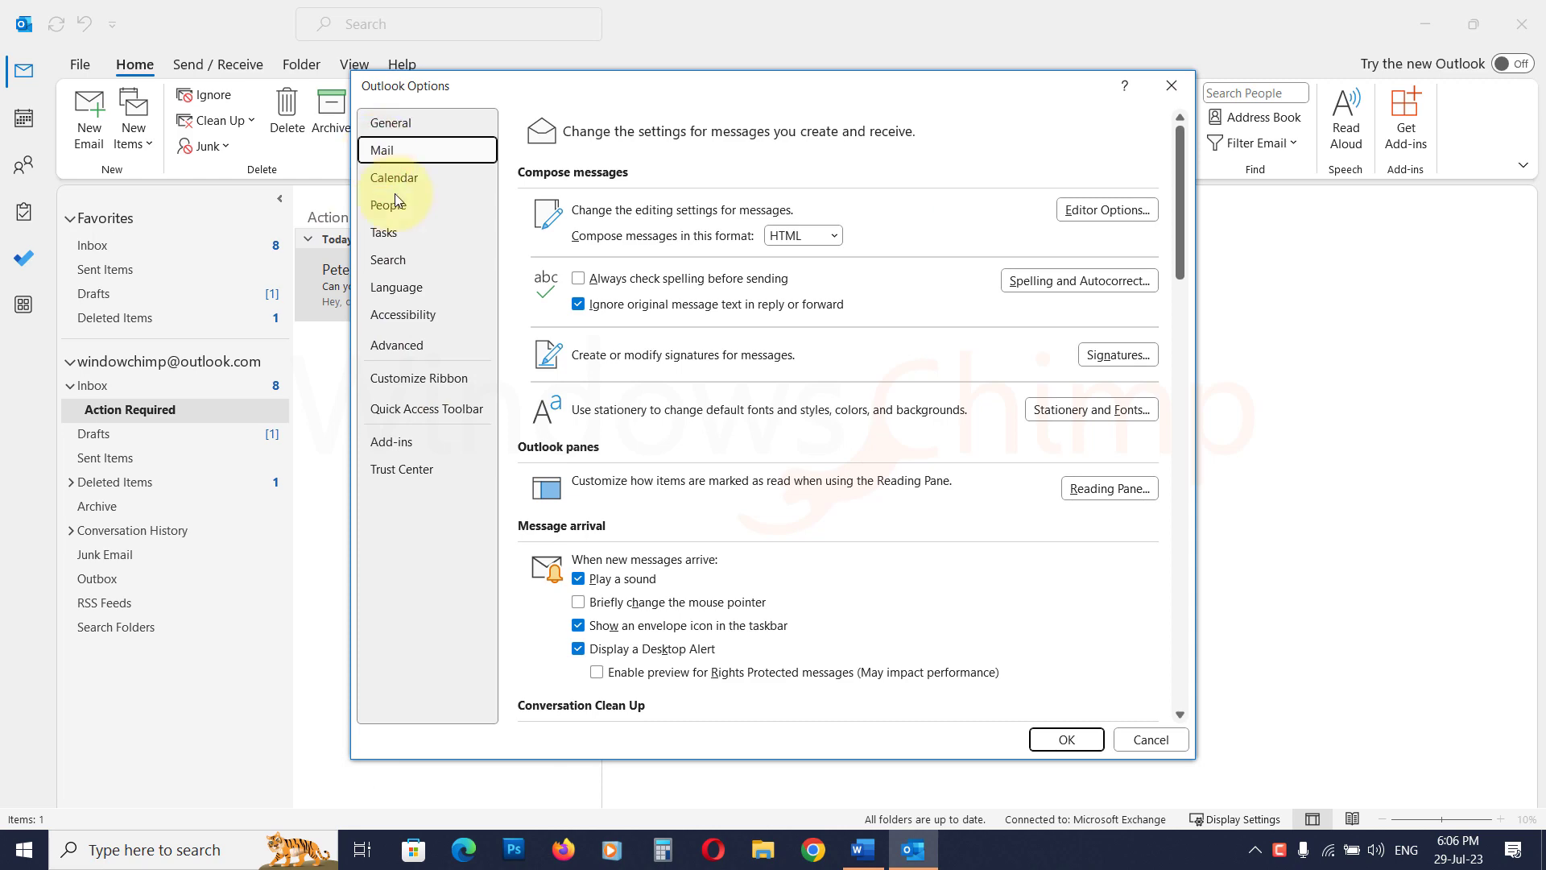
{"action": "scroll", "coordinate": [678, 561], "scroll_direction": "down", "scroll_amount": 5}
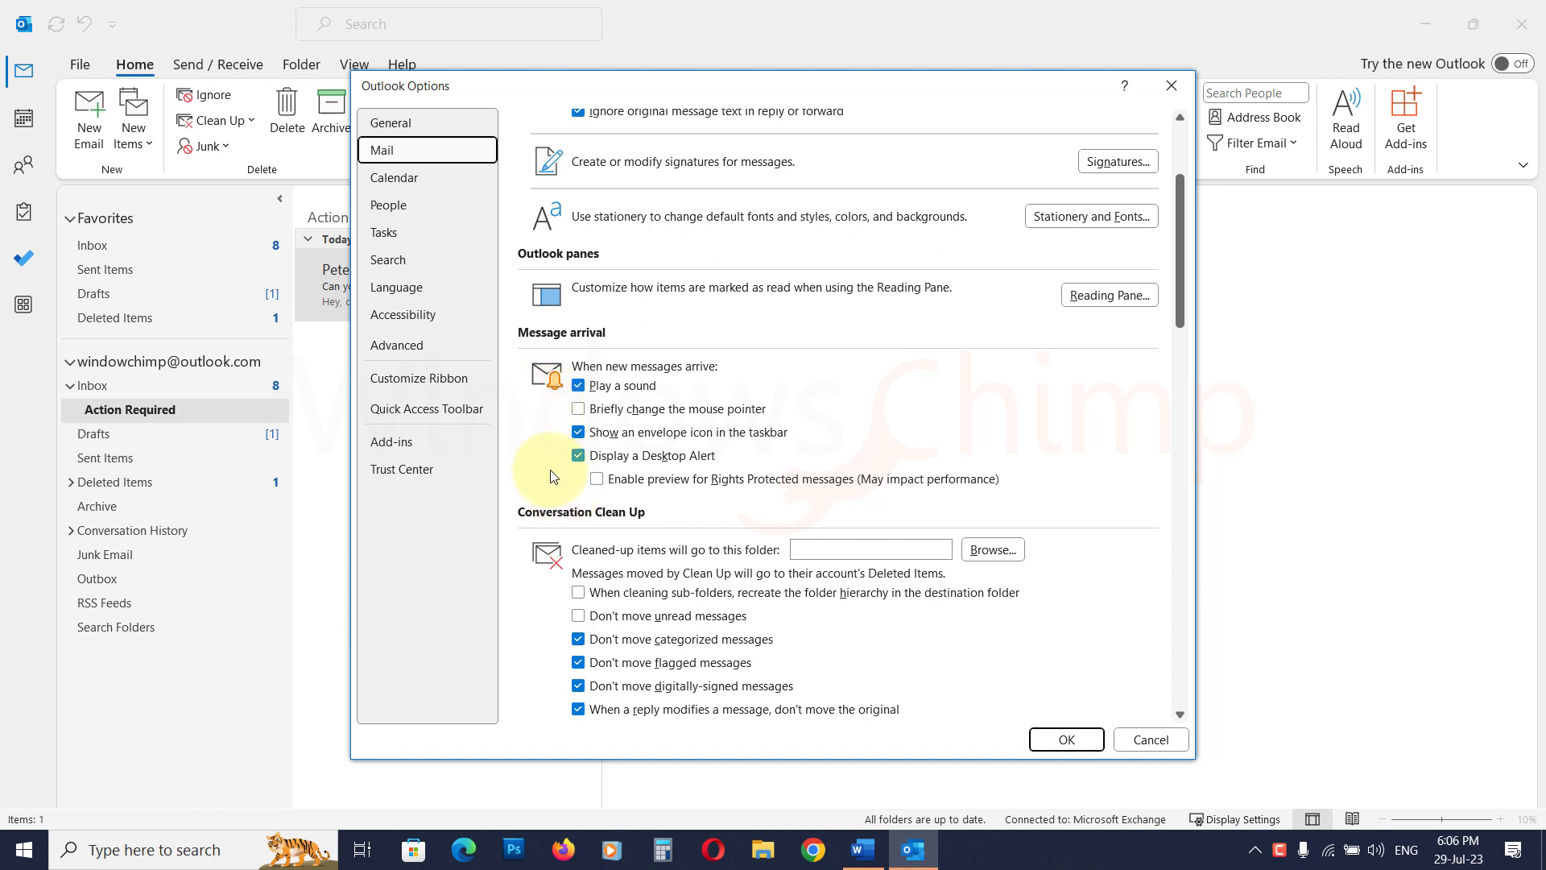
{"action": "left_click", "coordinate": [579, 388]}
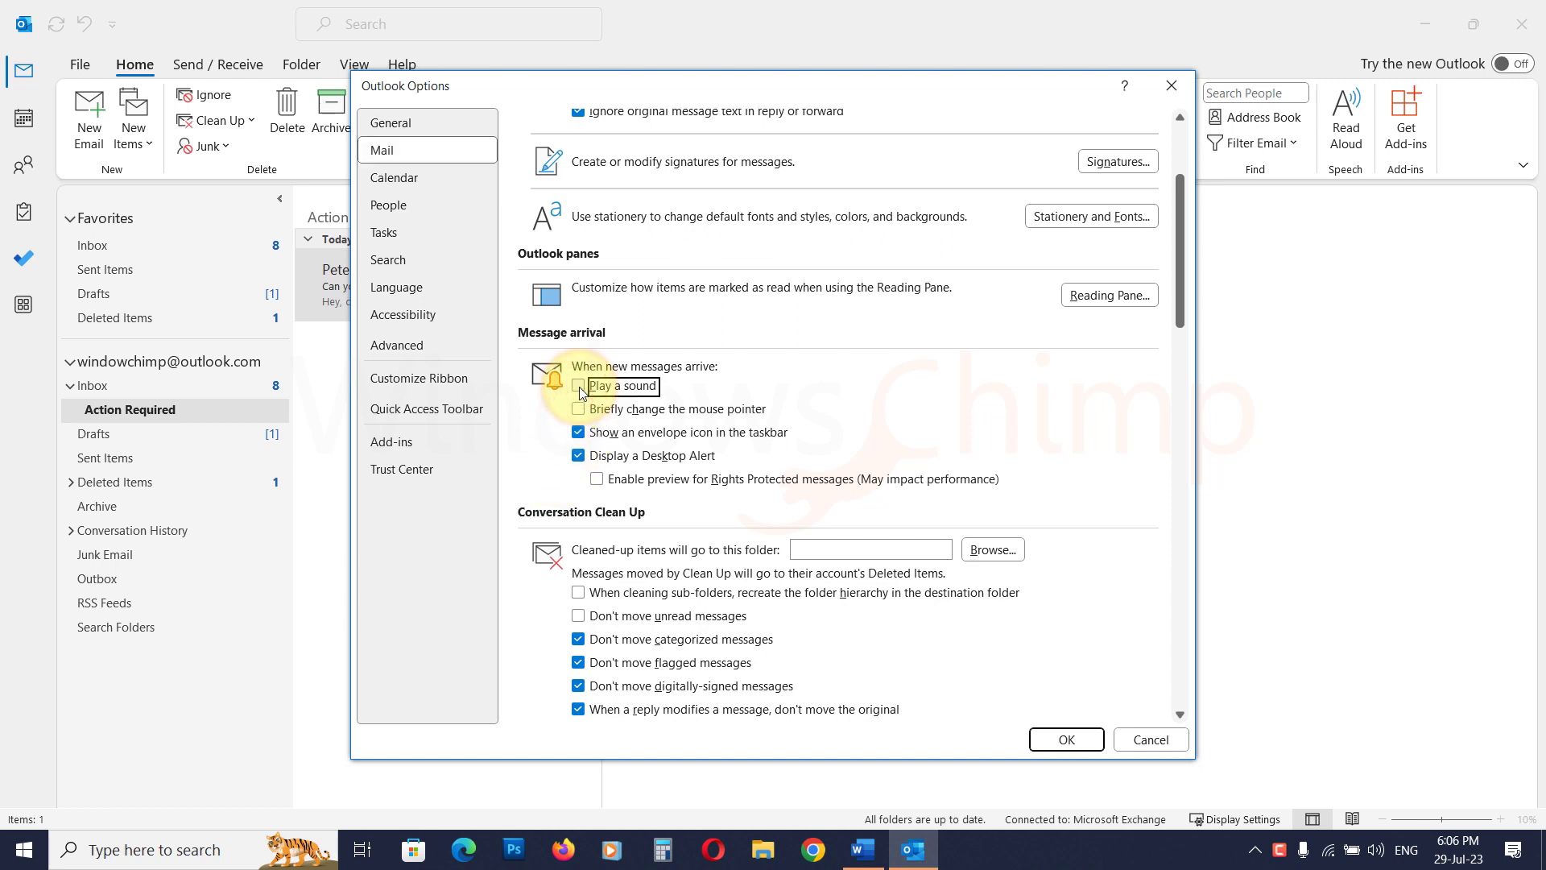
{"action": "left_click", "coordinate": [576, 456]}
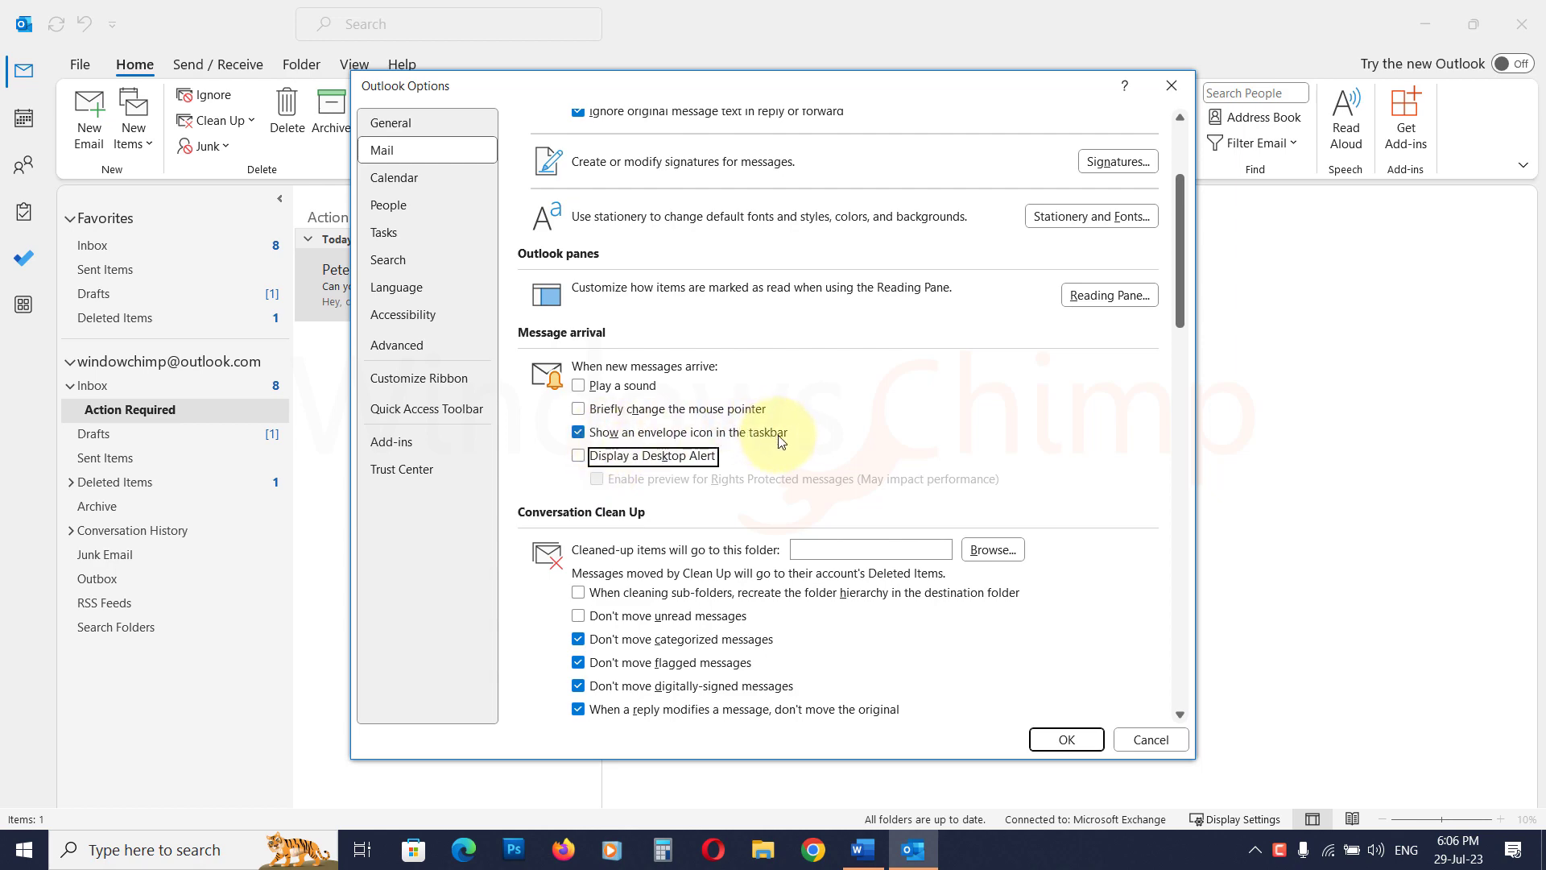
{"action": "left_click", "coordinate": [1065, 741]}
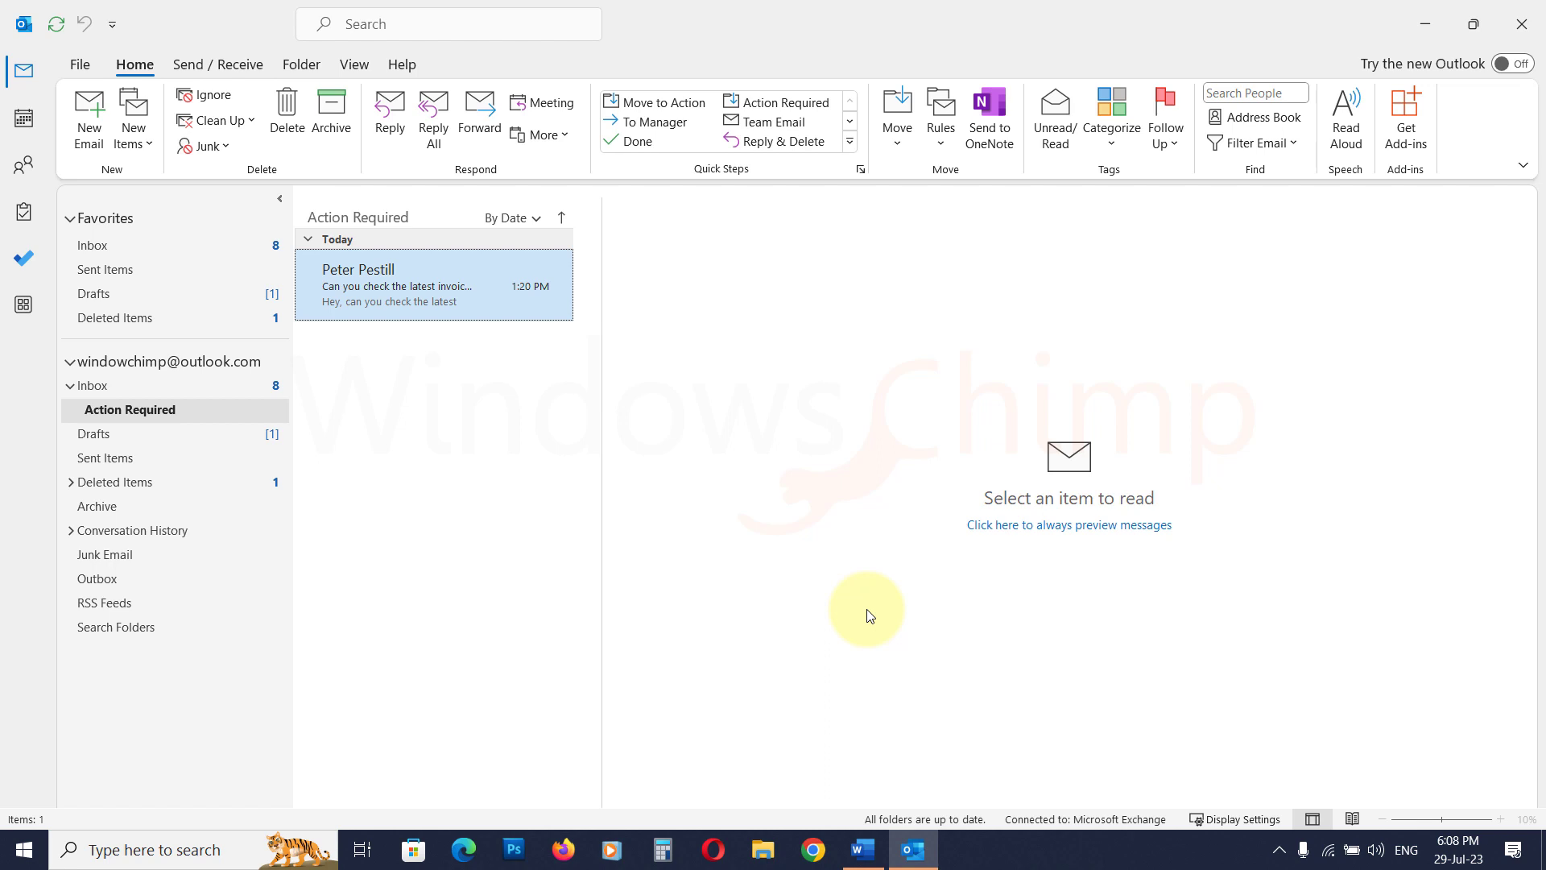
Turn on Work Offline from the Send / Receive tab so all accounts go offline.
{"action": "left_click", "coordinate": [244, 69]}
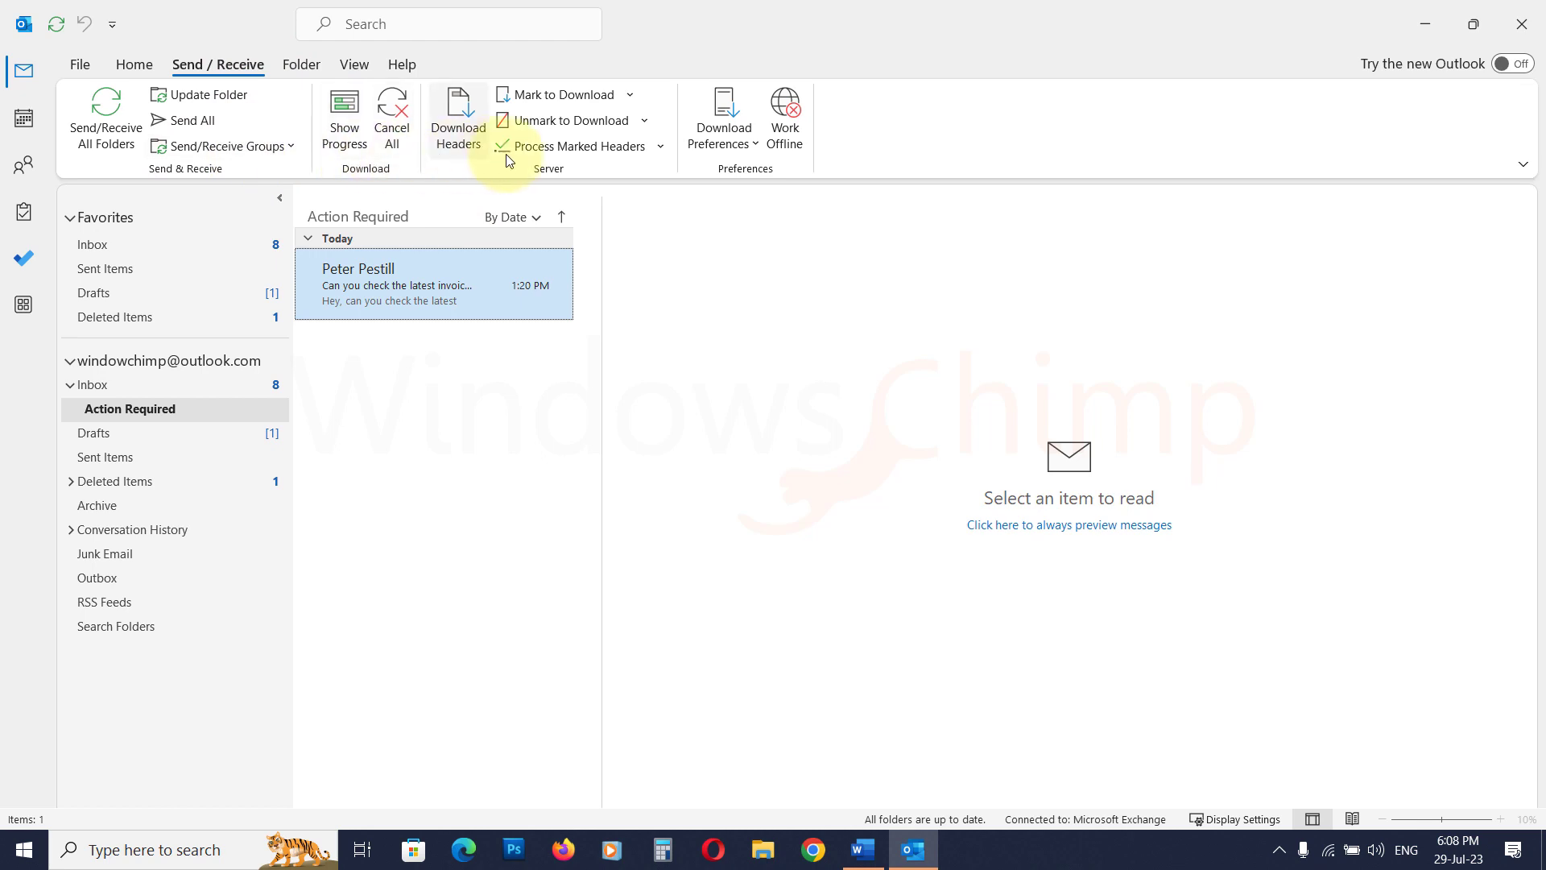
{"action": "left_click", "coordinate": [793, 127]}
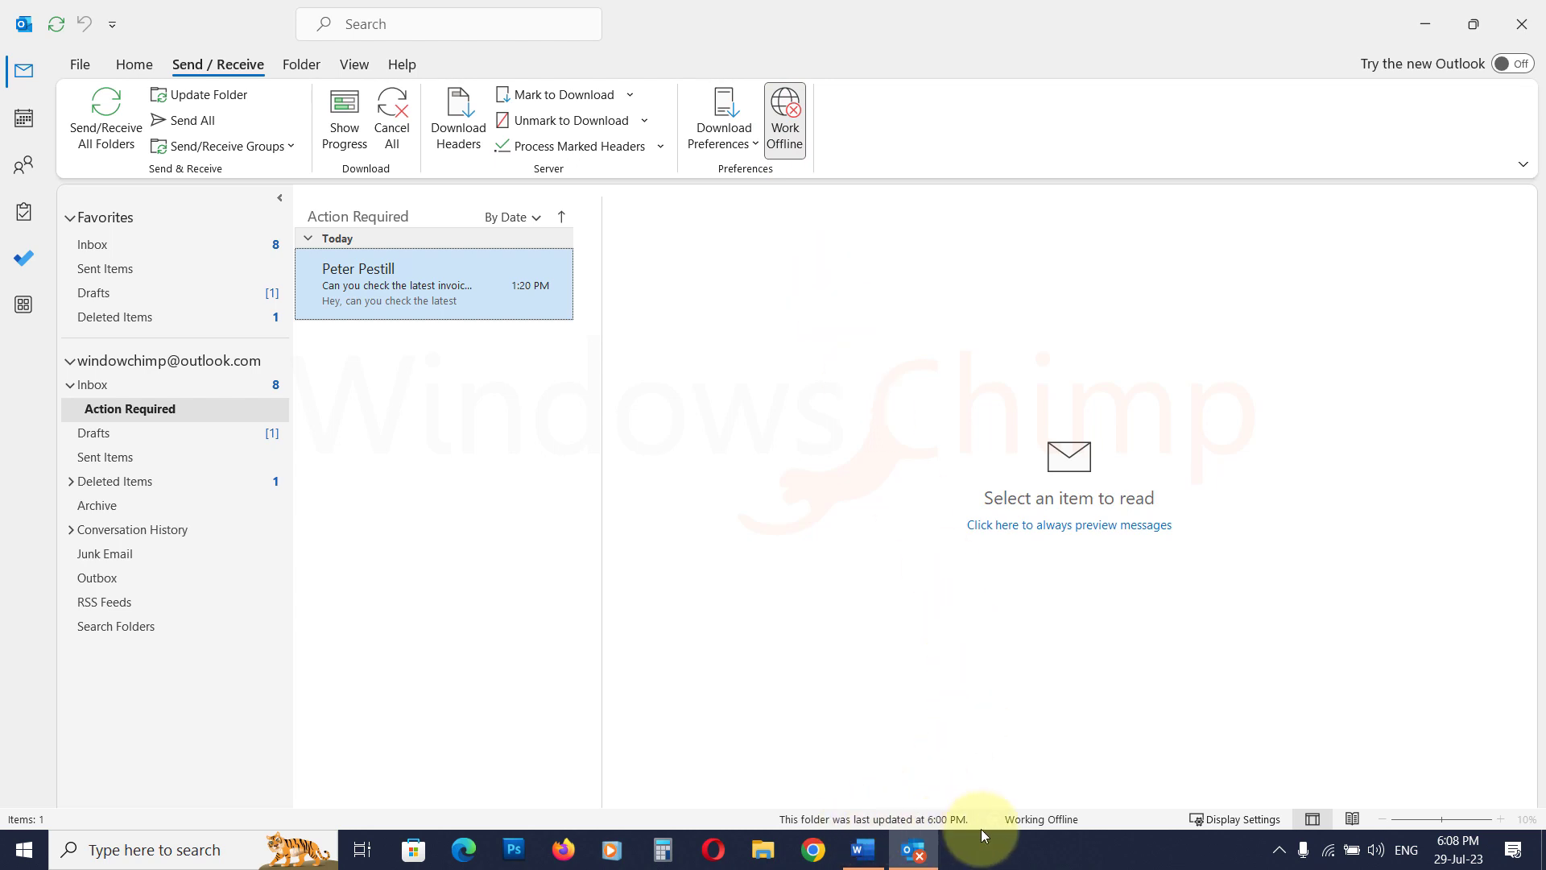
{"action": "mouse_move", "coordinate": [1069, 832]}
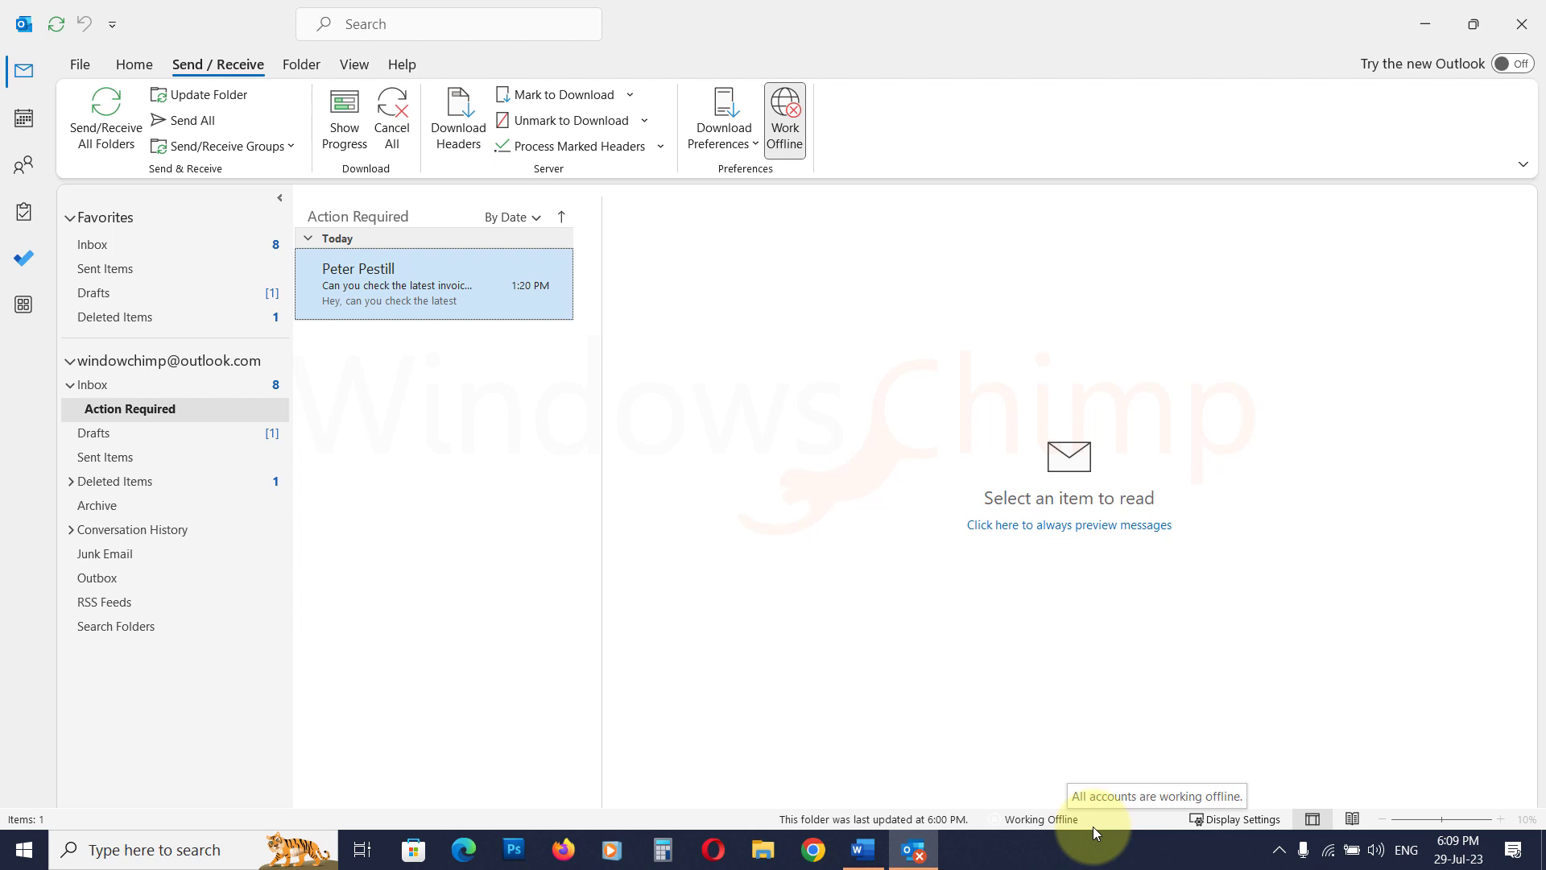
Switch Work Offline off to reconnect Outlook to Microsoft Exchange.
{"action": "left_click", "coordinate": [789, 129]}
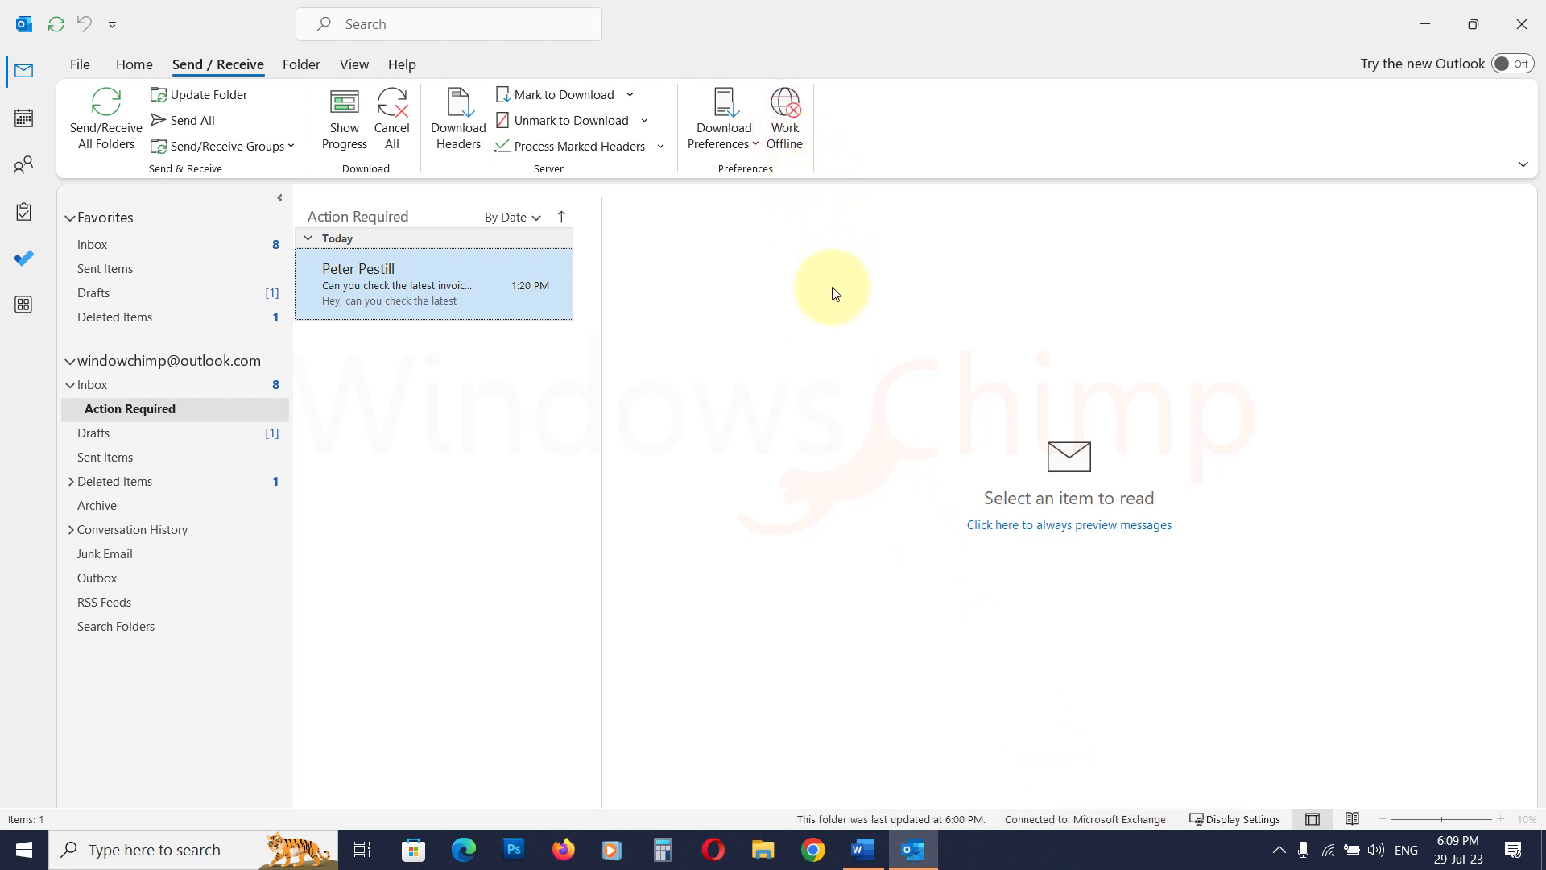